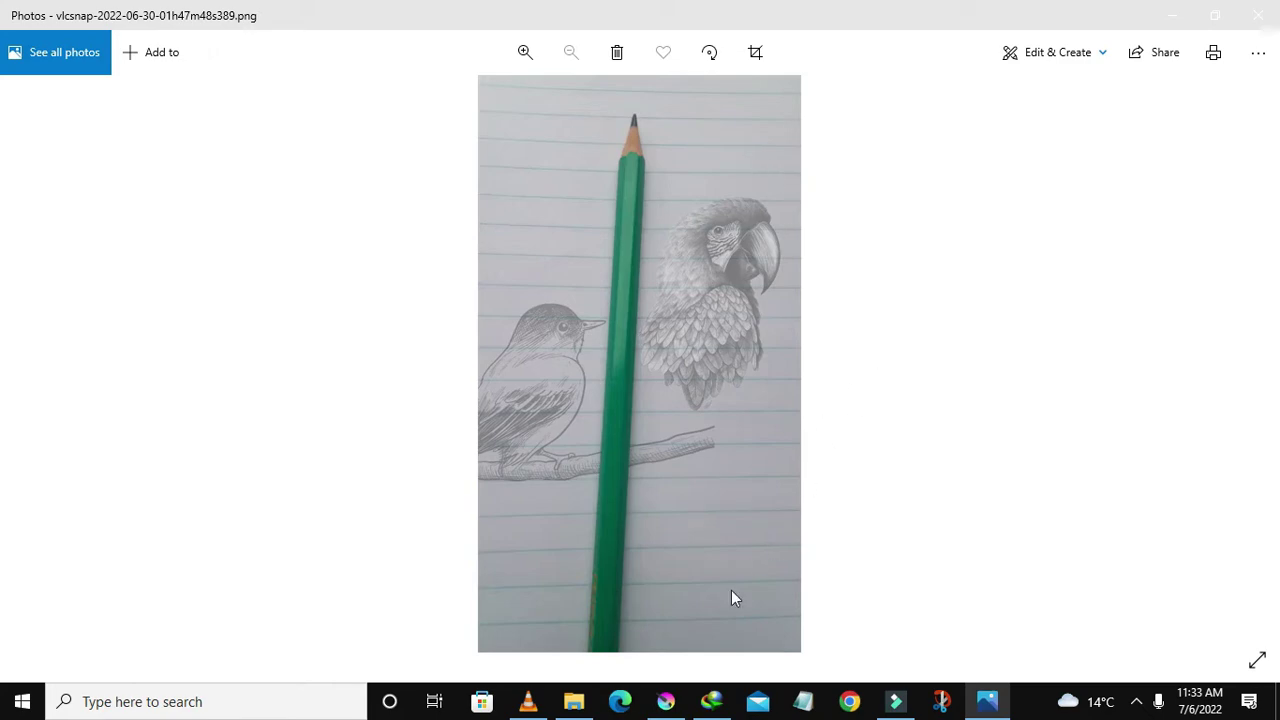
# - Leave the pencil-and-birds photo in Photos and bring Krita's start screen to the front
pyautogui.click(666, 701)
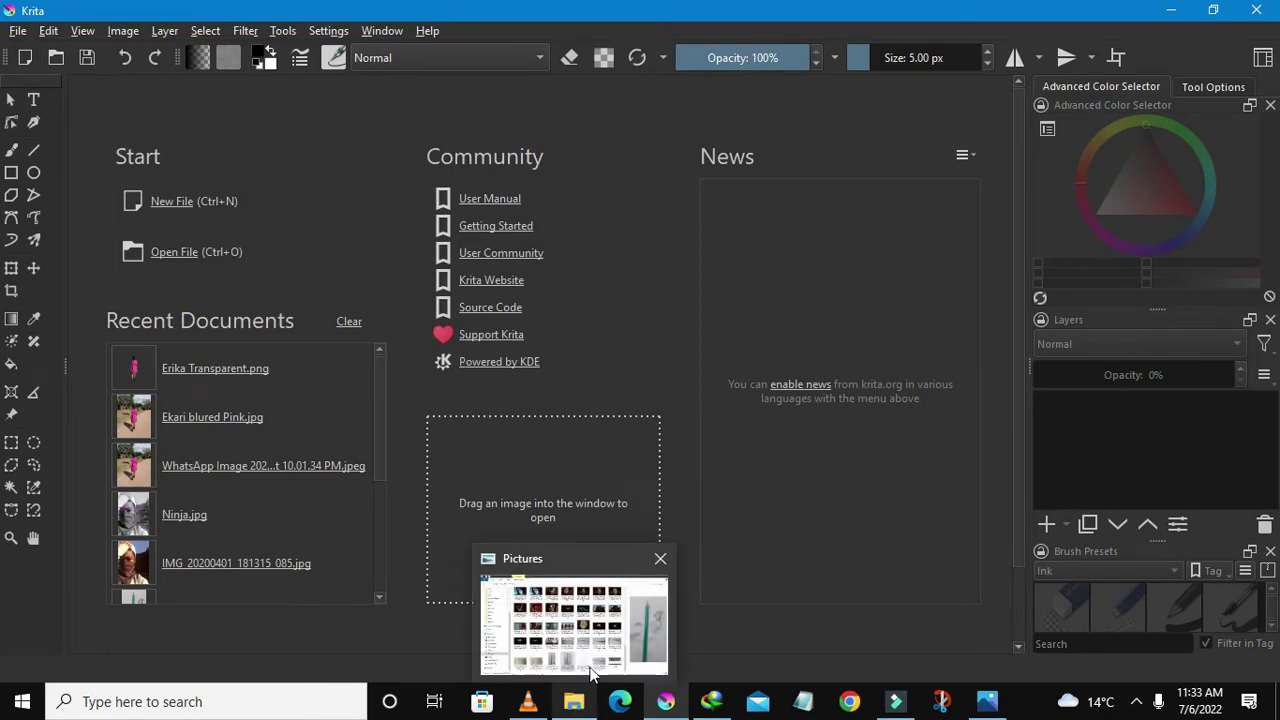
pyautogui.click(591, 673)
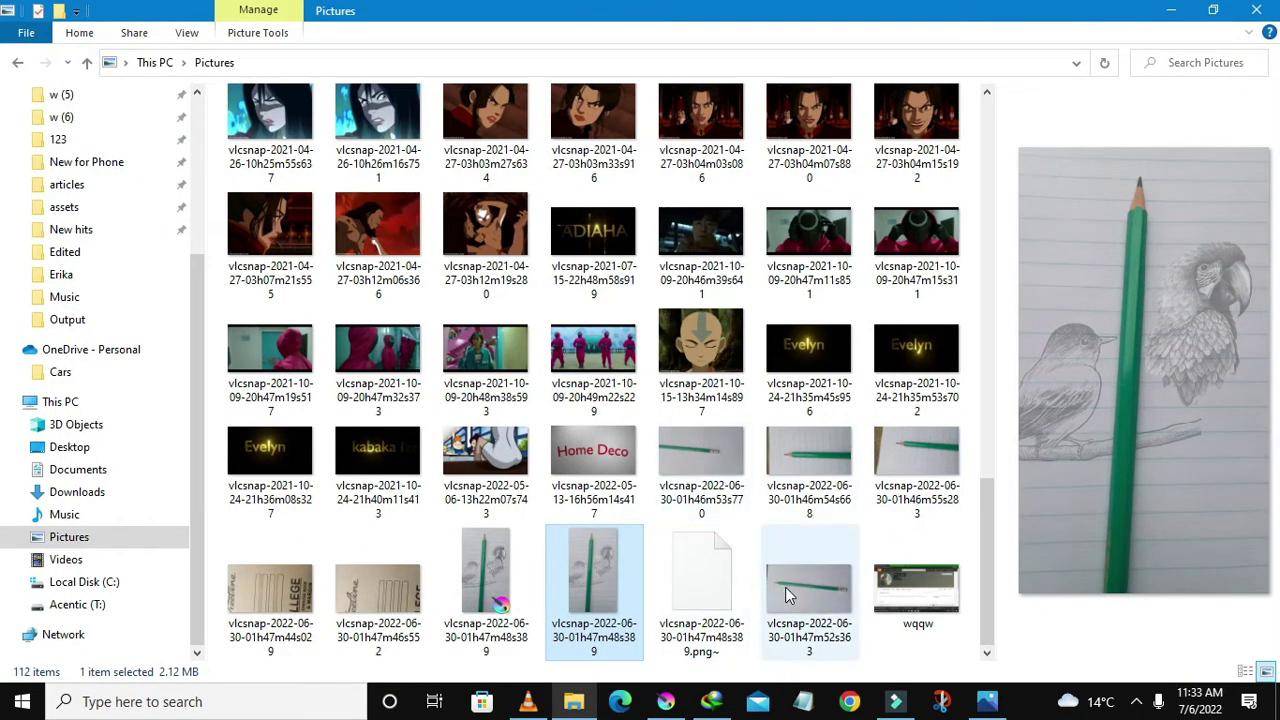
pyautogui.moveTo(785, 587)
pyautogui.mouseDown()
pyautogui.moveTo(783, 574)
pyautogui.moveTo(714, 572)
pyautogui.moveTo(680, 648)
pyautogui.moveTo(755, 560)
pyautogui.moveTo(672, 703)
pyautogui.moveTo(511, 407)
pyautogui.mouseUp()
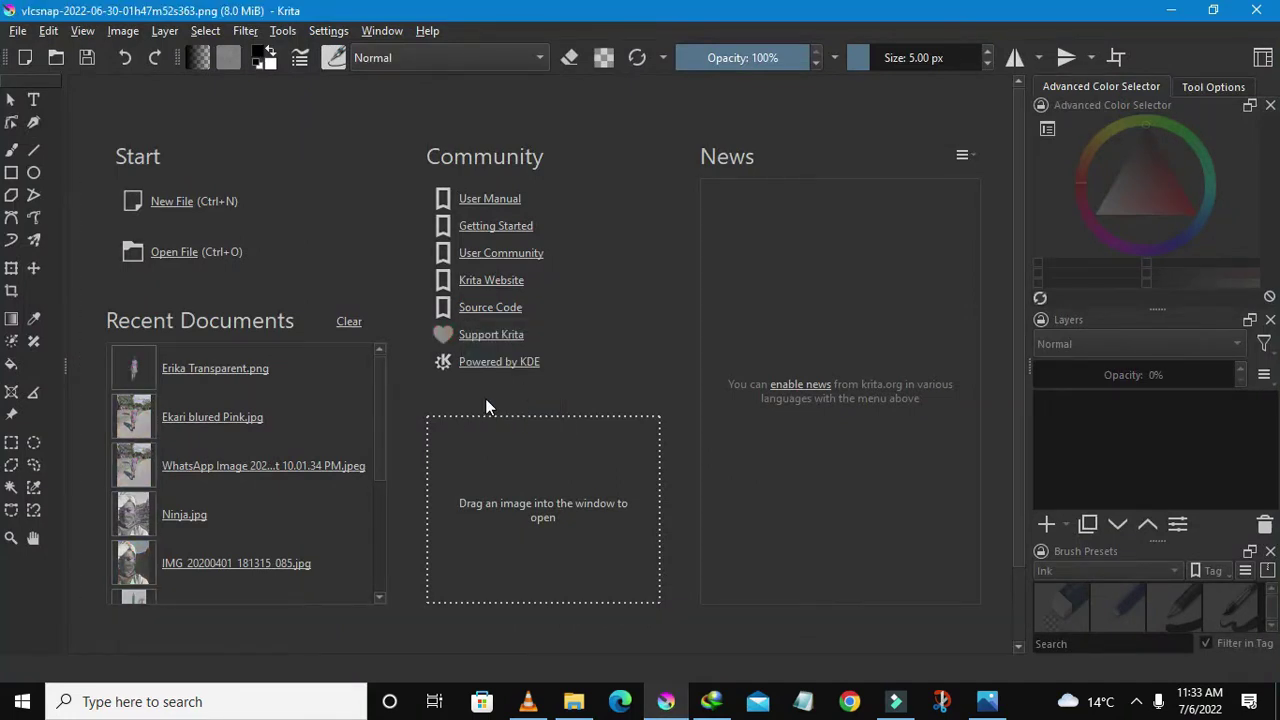
# - Rotate the pencil photo layer 90° clockwise so the pencil stands upright
pyautogui.scroll(-3, 525, 367)
pyautogui.scroll(-2, 528, 375)
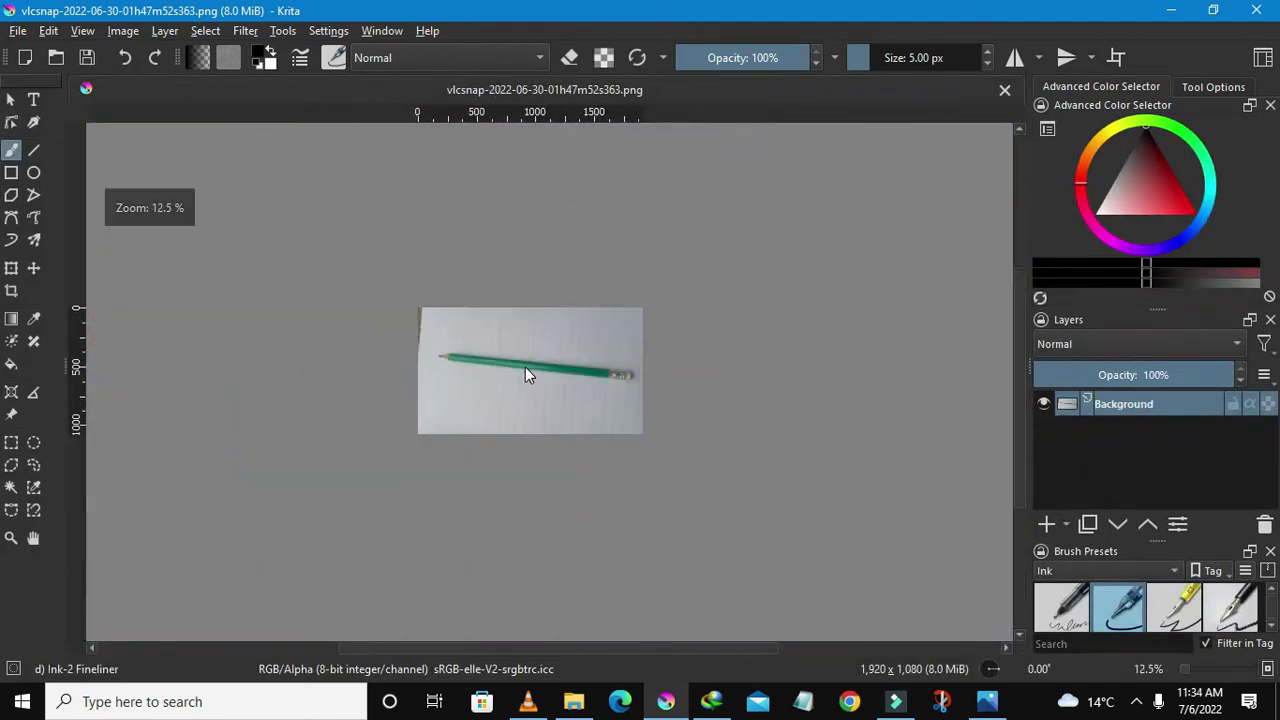
pyautogui.scroll(3, 525, 367)
pyautogui.scroll(1, 503, 366)
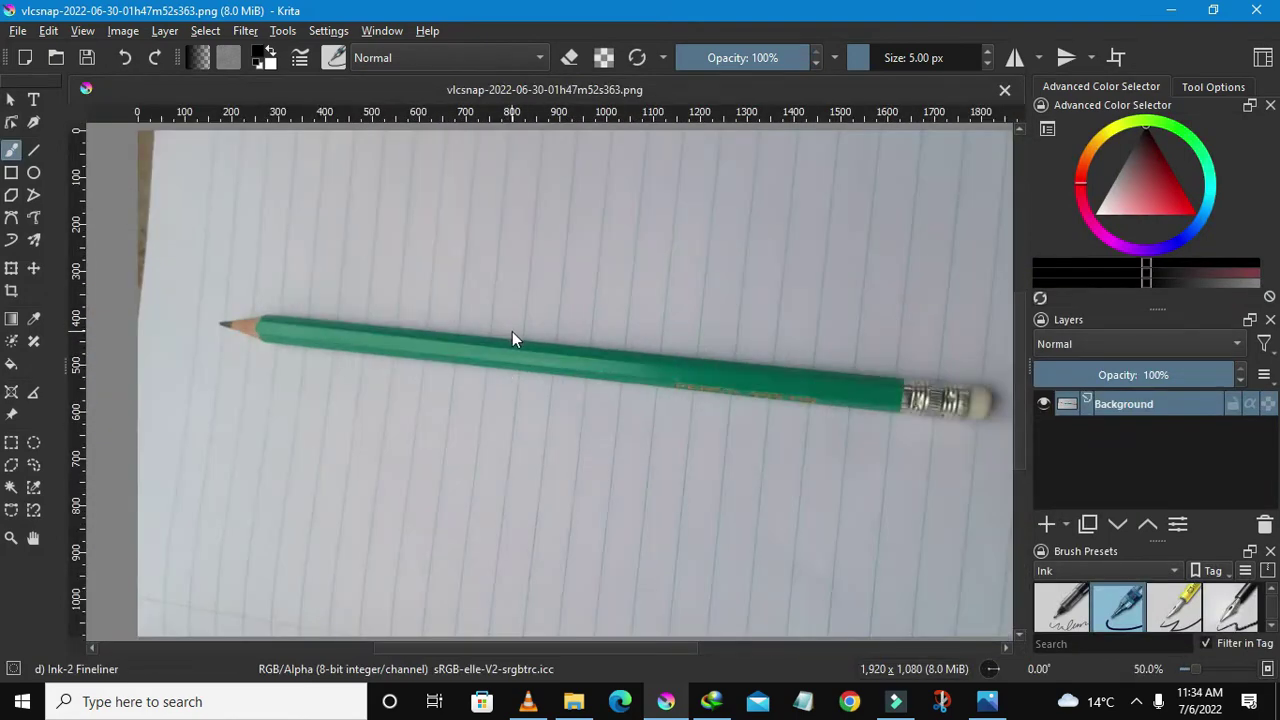
pyautogui.scroll(-1, 512, 331)
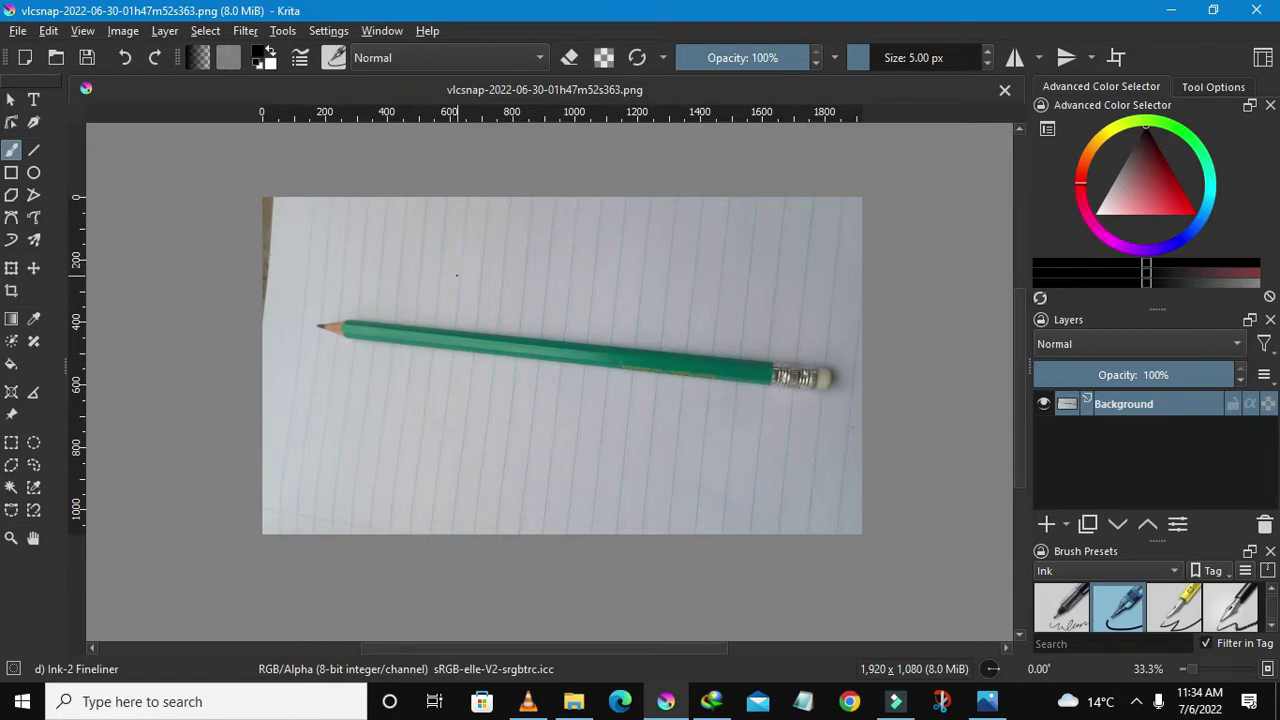
pyautogui.click(165, 31)
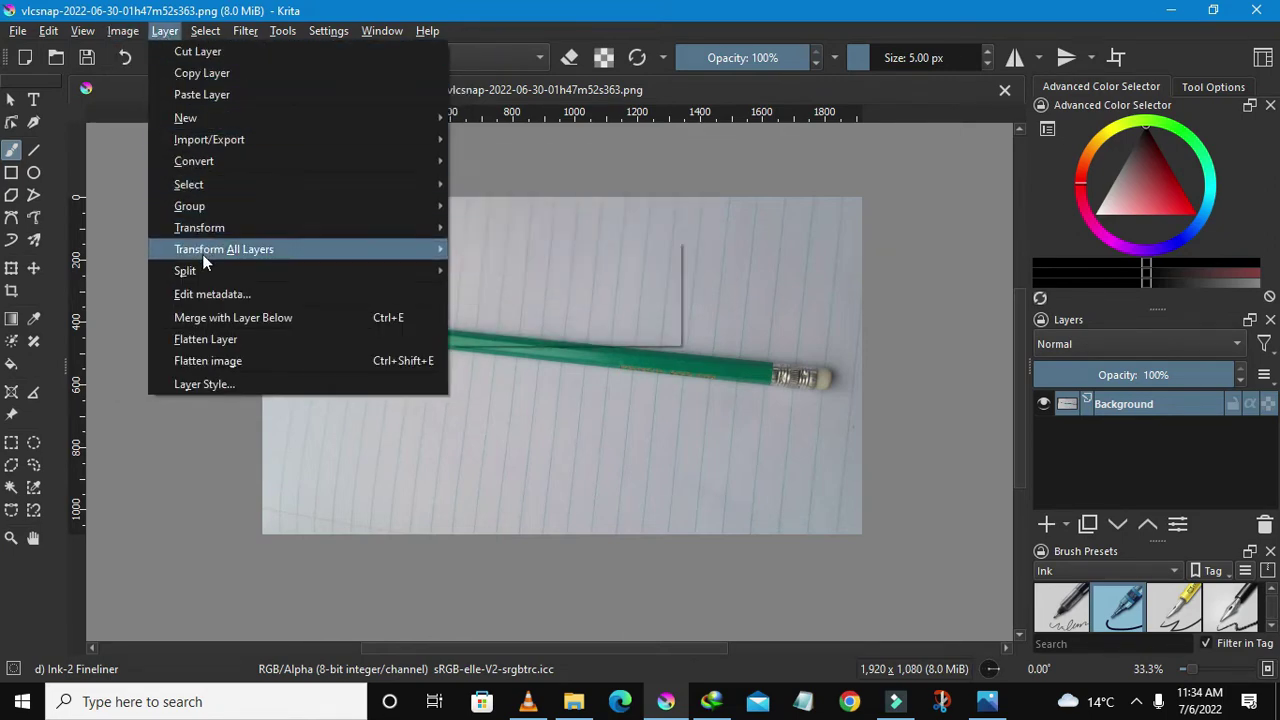
pyautogui.moveTo(200, 228)
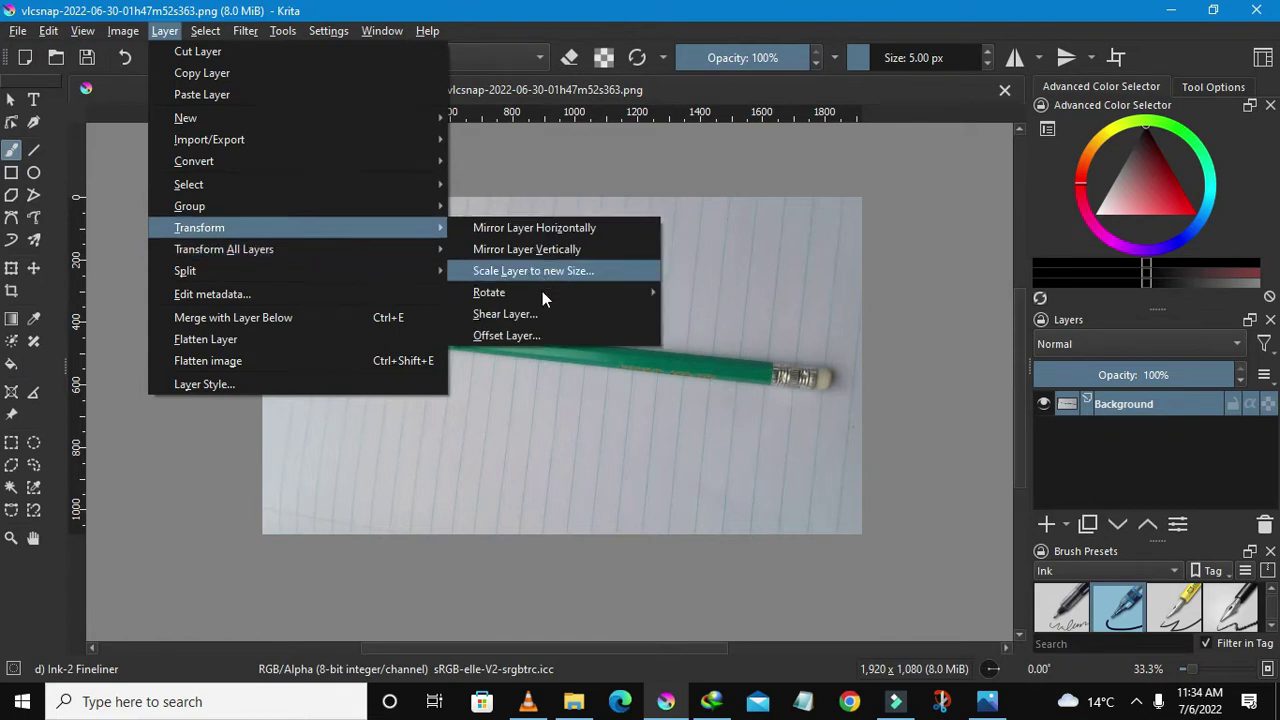
pyautogui.moveTo(490, 292)
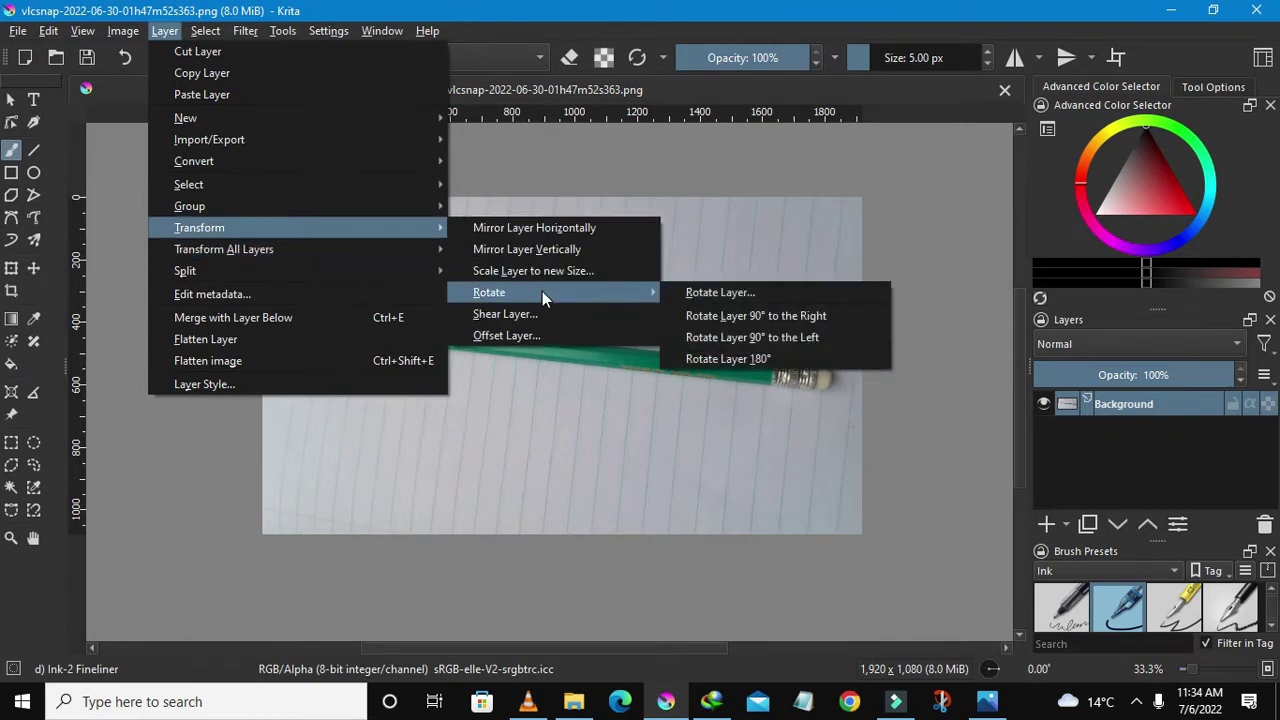
pyautogui.click(718, 315)
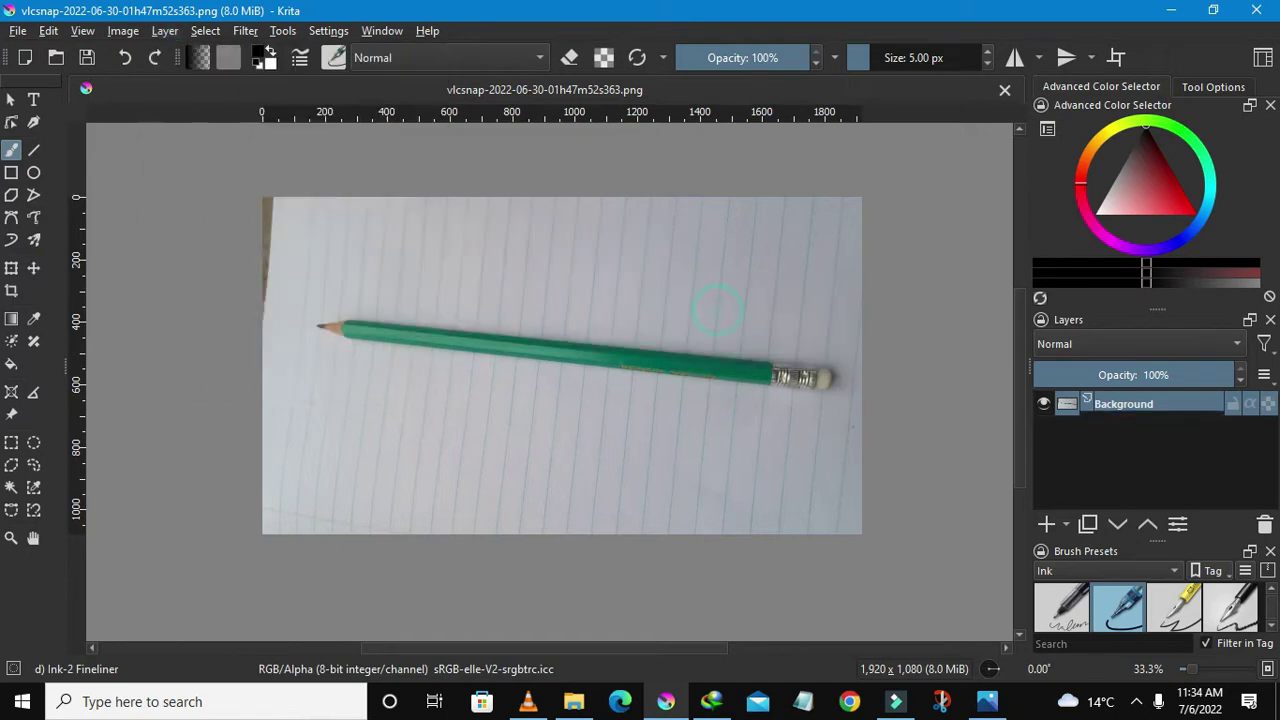
# - Zoom out on the rotated image and switch to the Rectangular Selection Tool
pyautogui.press('-')
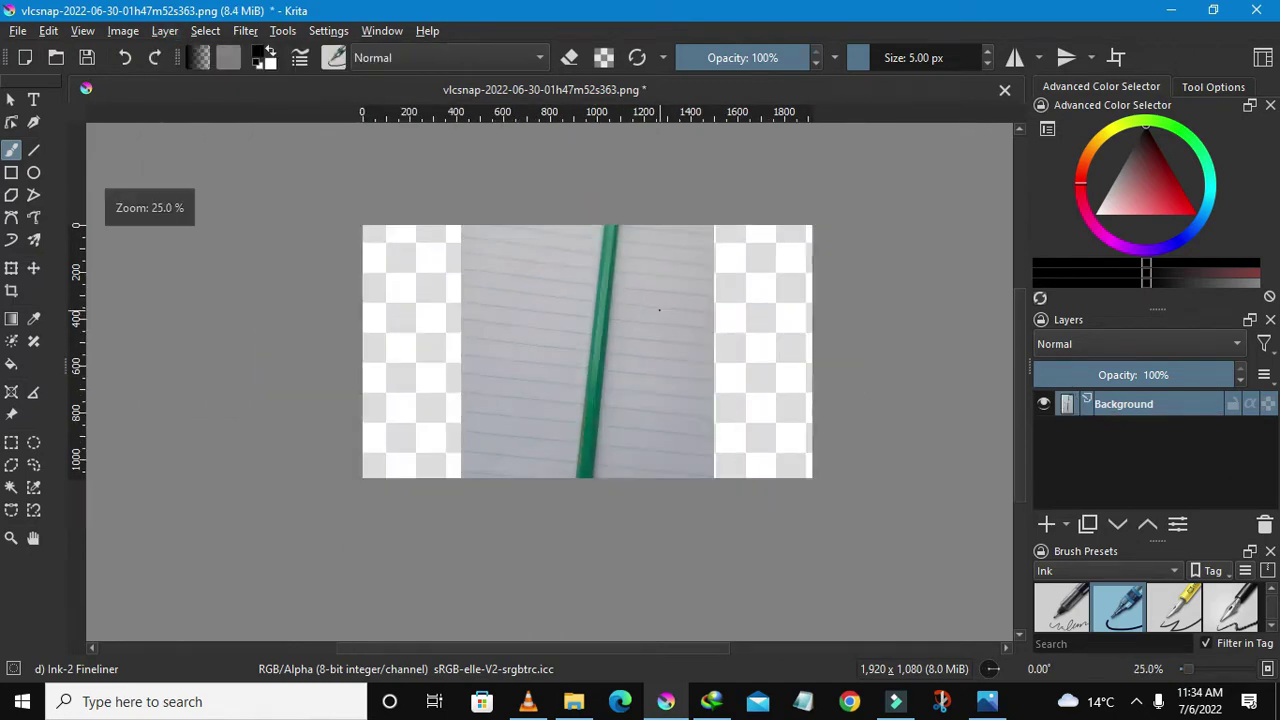
pyautogui.press('-')
pyautogui.scroll(1, 648, 310)
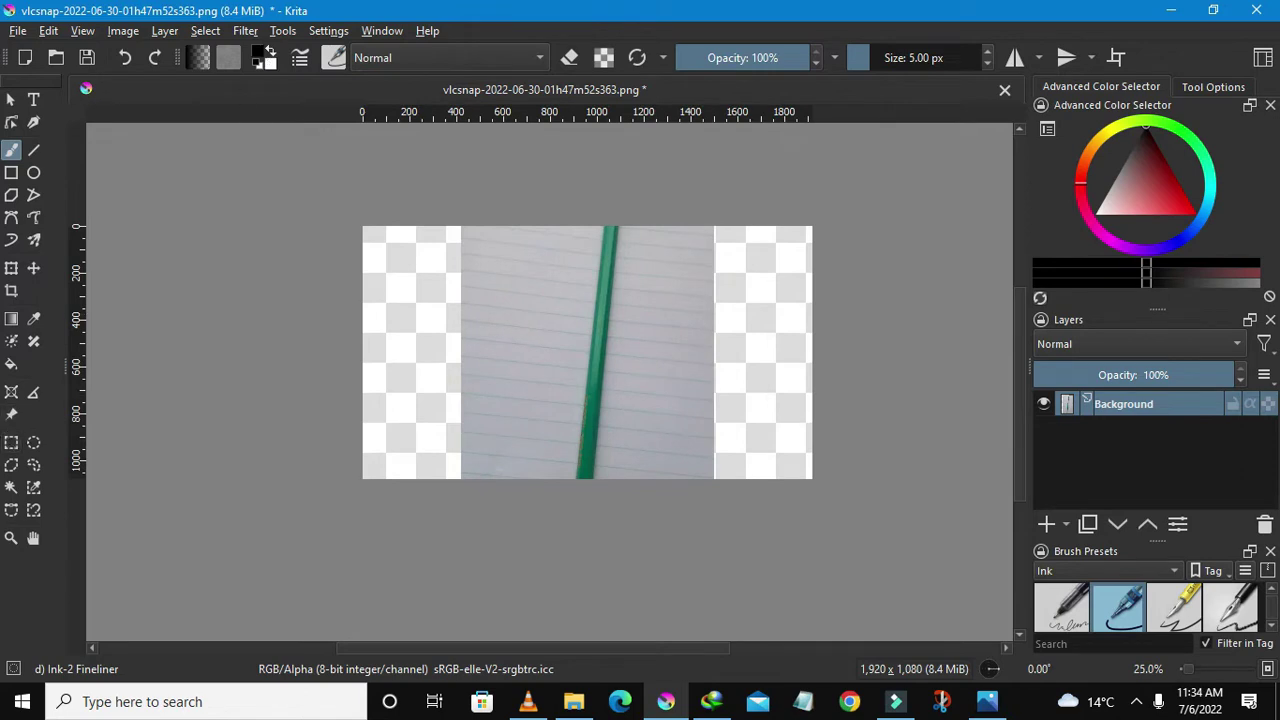
pyautogui.click(21, 447)
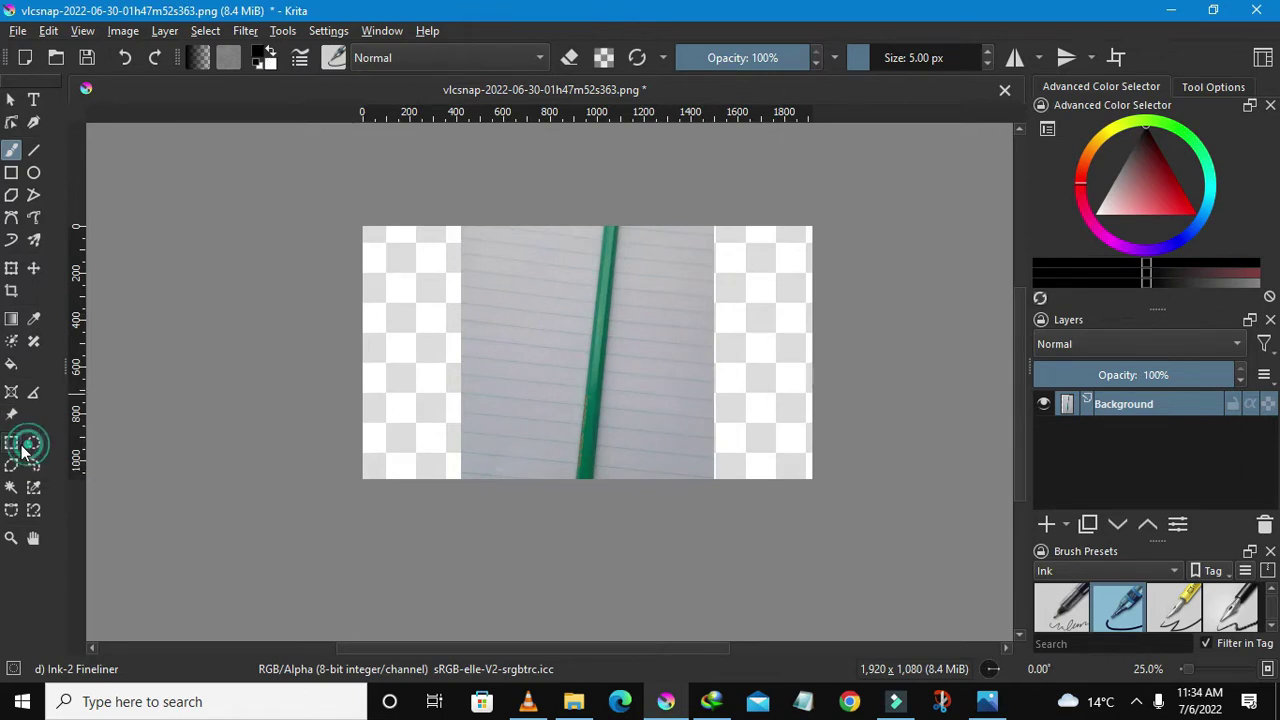
# - Add an empty paint layer and place a horizontal guide below the image
pyautogui.click(1046, 523)
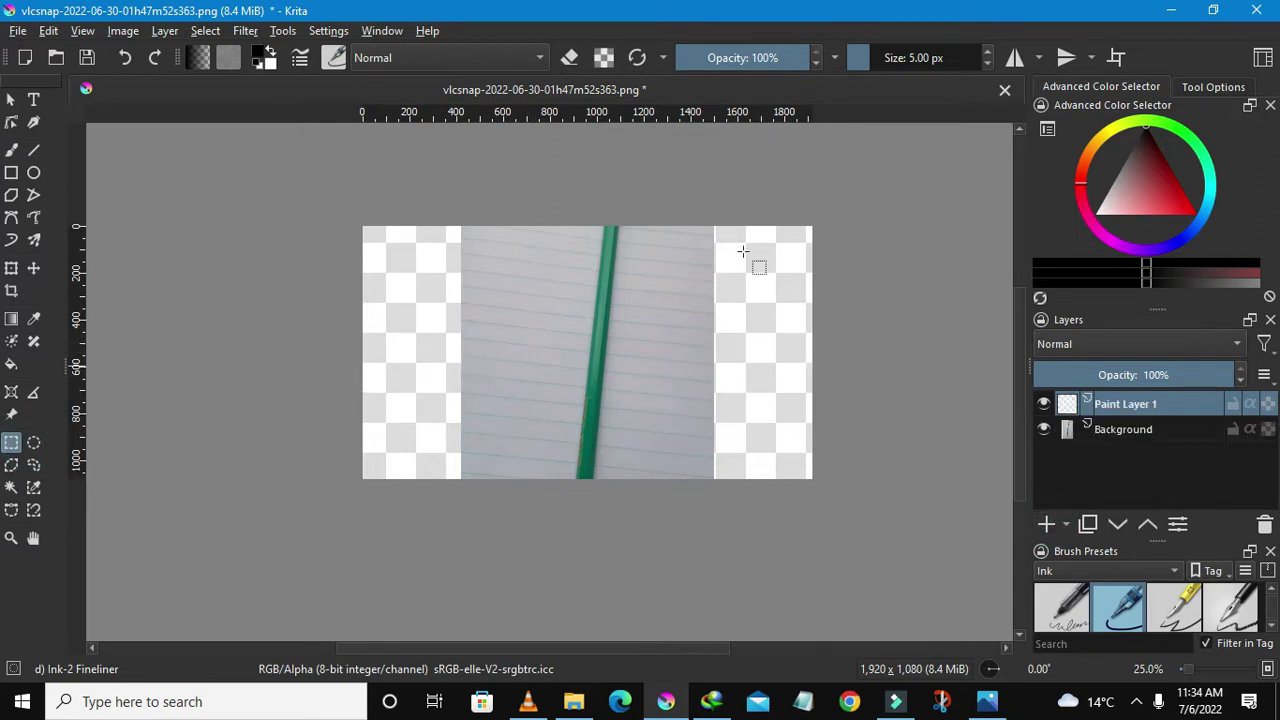
pyautogui.scroll(-2, 457, 171)
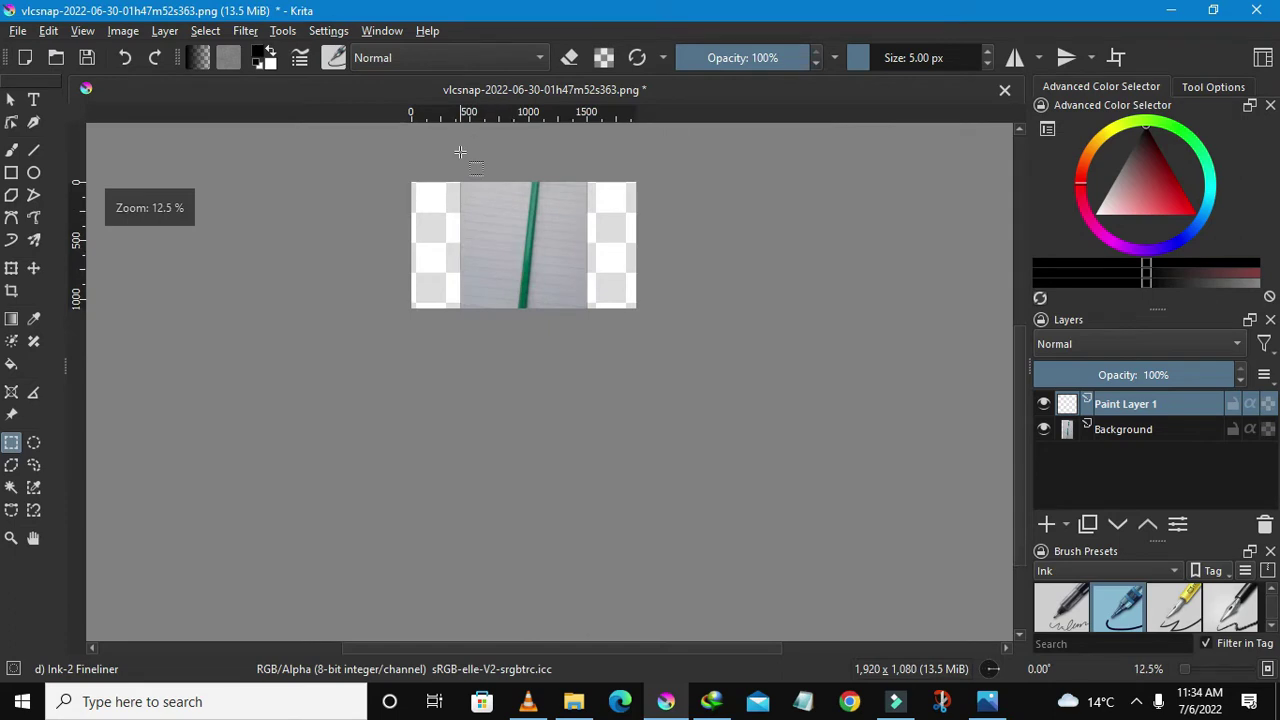
pyautogui.moveTo(453, 122); pyautogui.dragTo(619, 364)
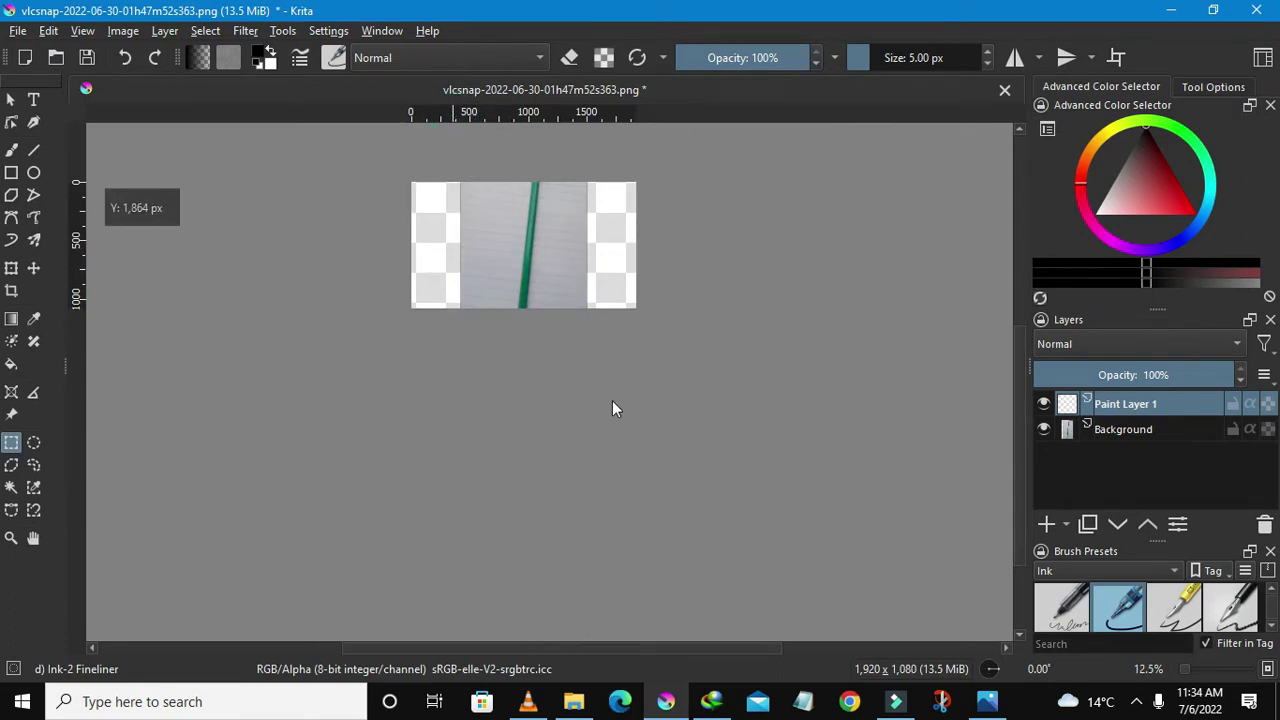
pyautogui.moveTo(613, 404); pyautogui.dragTo(609, 400)
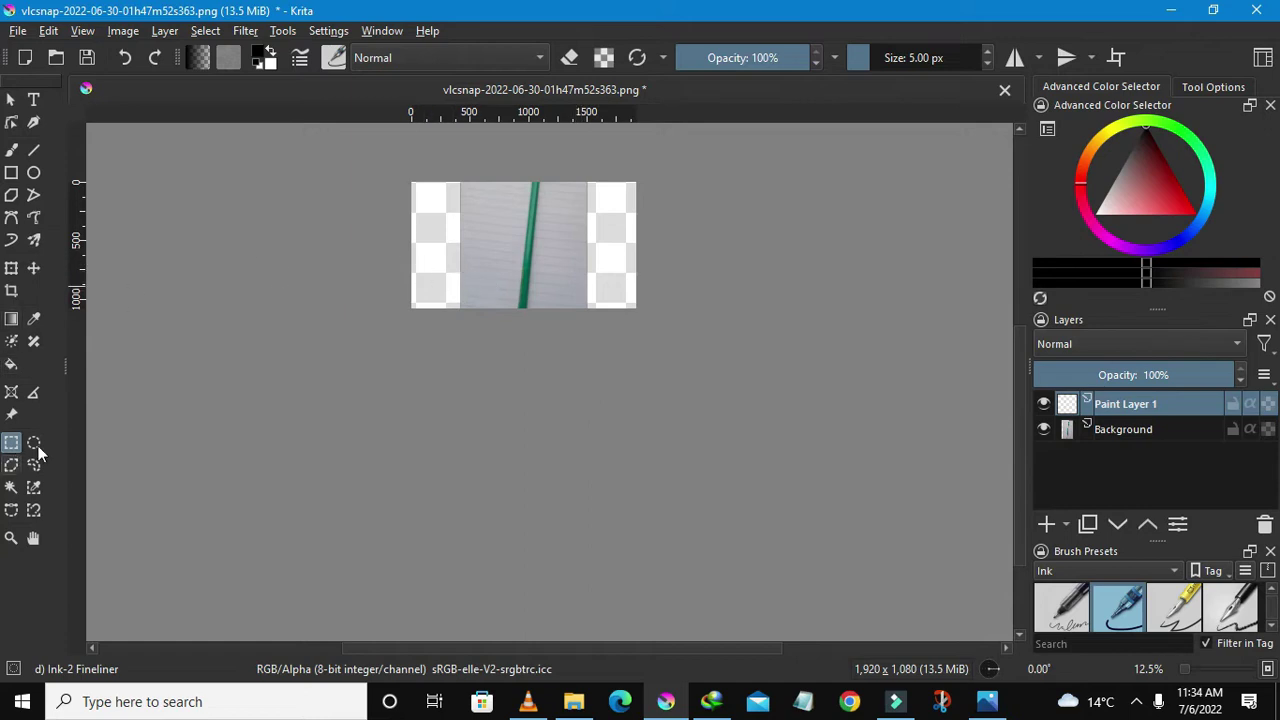
# - Trim the canvas to a 1424 × 2488 px portrait selection around the pencil
pyautogui.moveTo(442, 124)
pyautogui.mouseDown()
pyautogui.moveTo(616, 390)
pyautogui.moveTo(609, 416)
pyautogui.mouseUp()
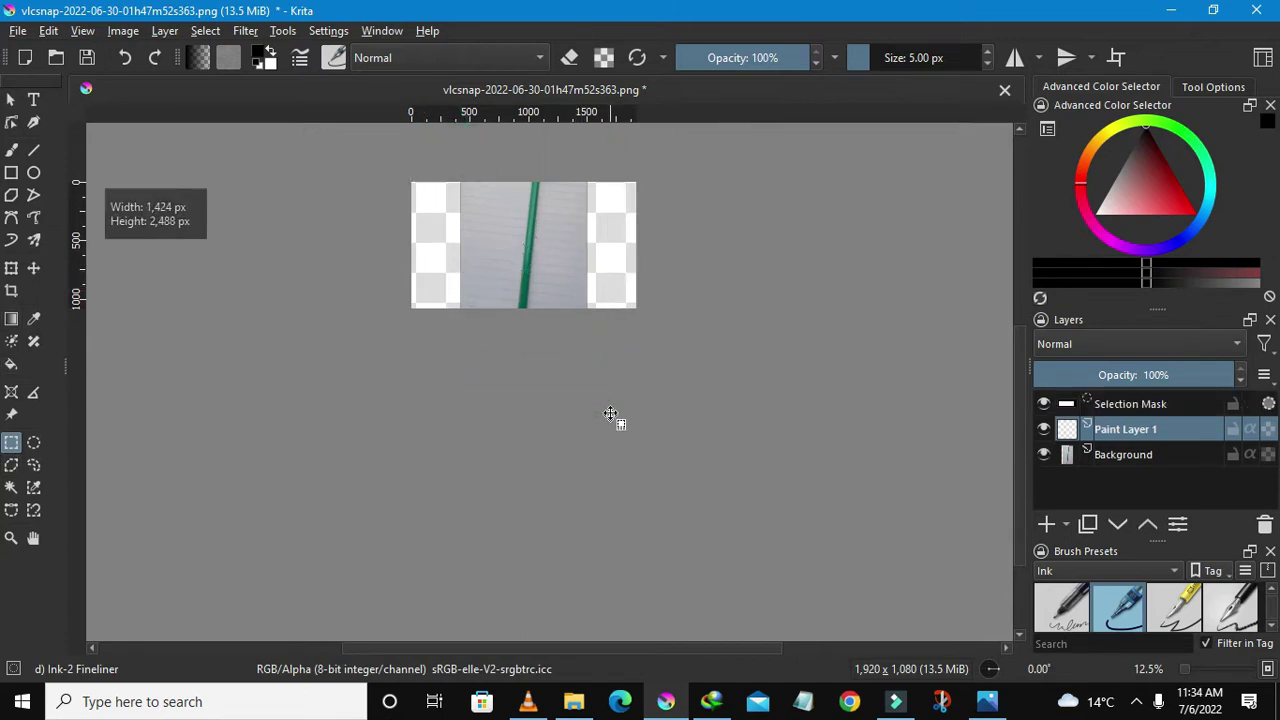
pyautogui.rightClick(576, 365)
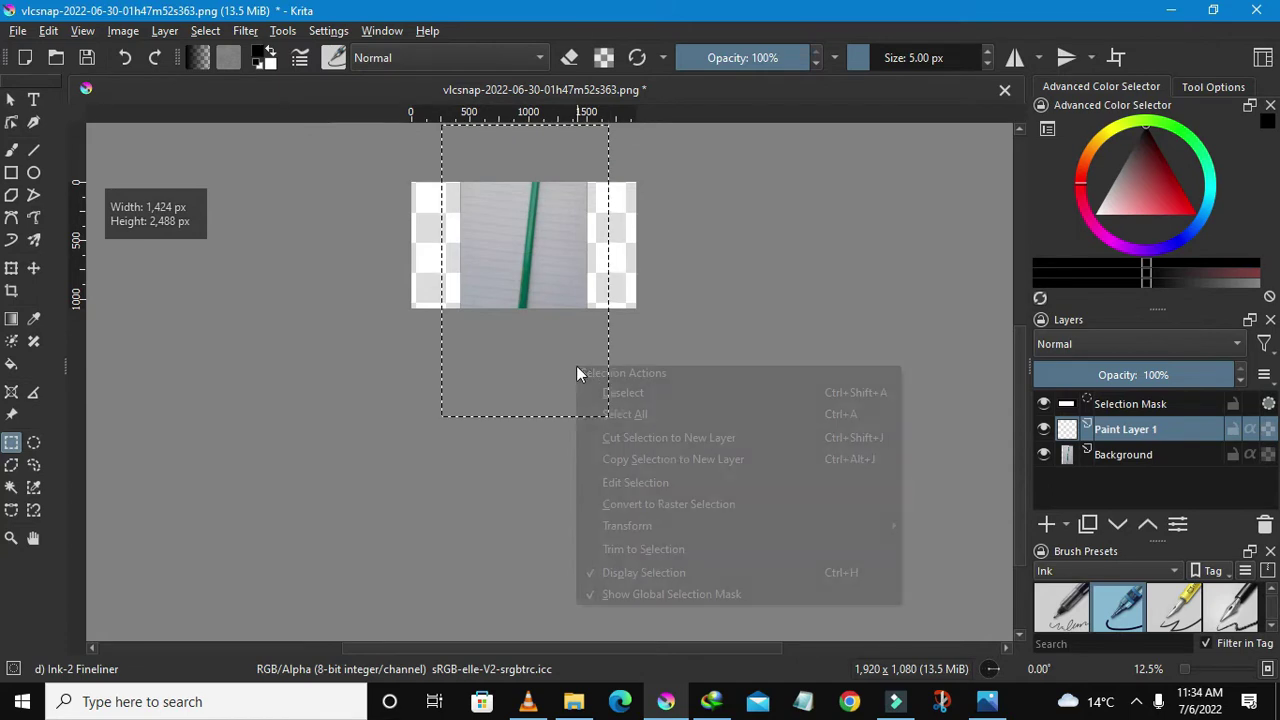
pyautogui.click(634, 550)
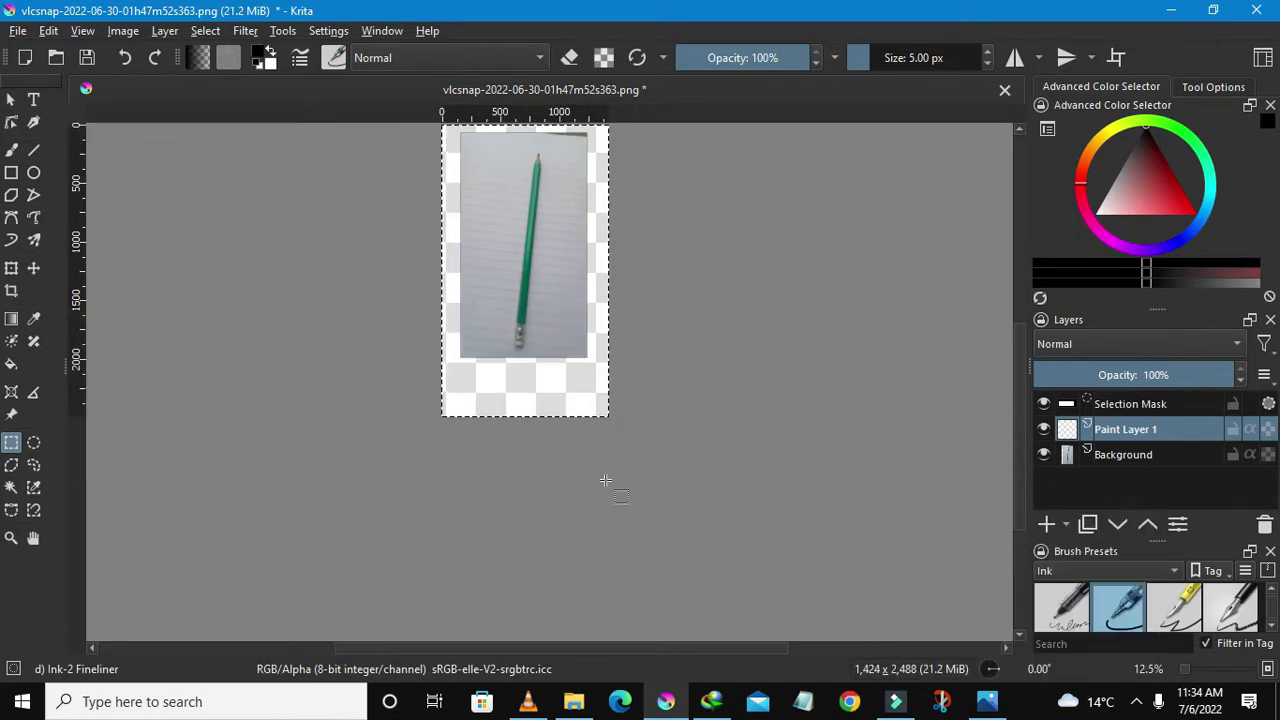
pyautogui.scroll(-2, 560, 270)
pyautogui.scroll(3, 520, 200)
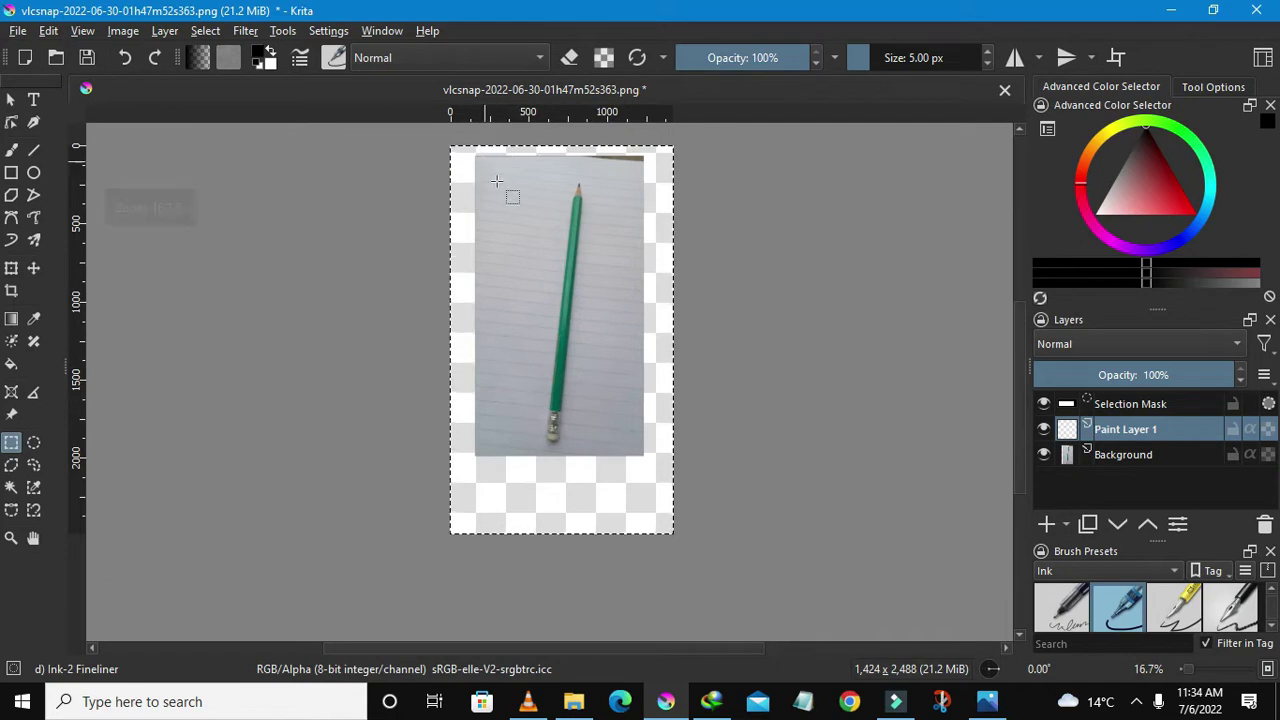
pyautogui.scroll(1, 505, 190)
pyautogui.scroll(2, 478, 160)
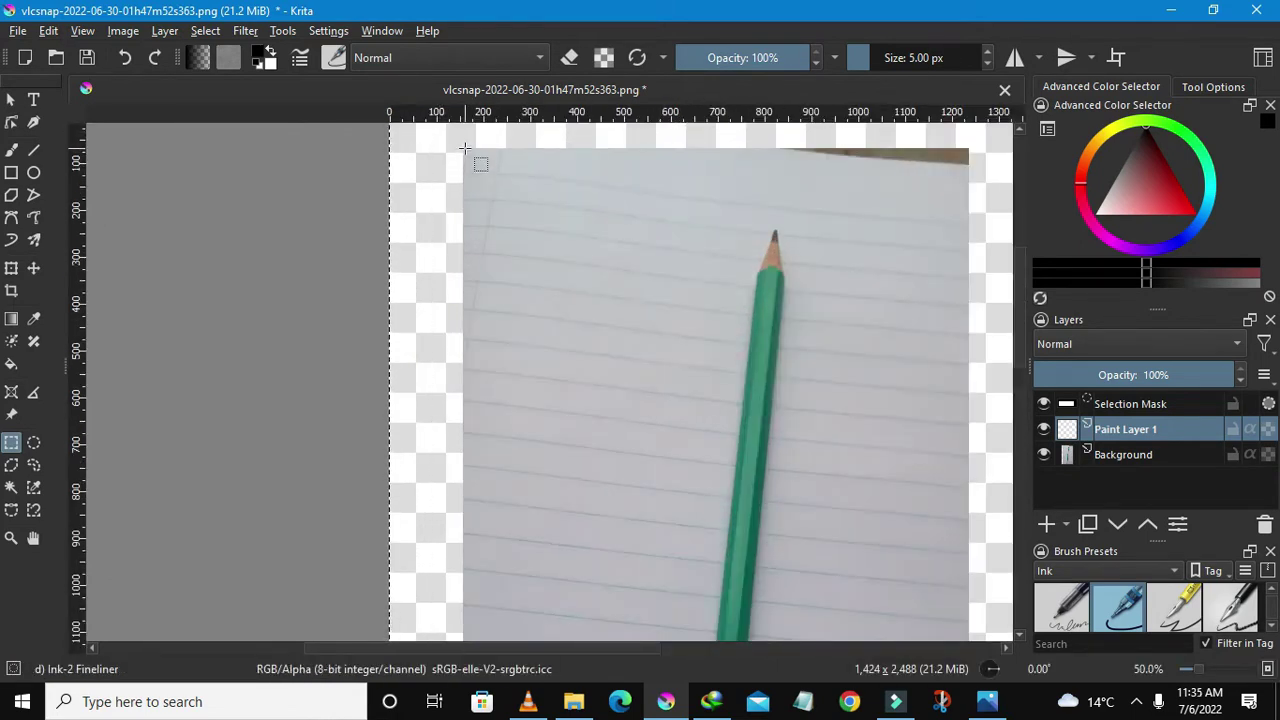
# - Select the lined-paper photo area, leaving out the empty margins
pyautogui.moveTo(464, 148); pyautogui.dragTo(967, 382)
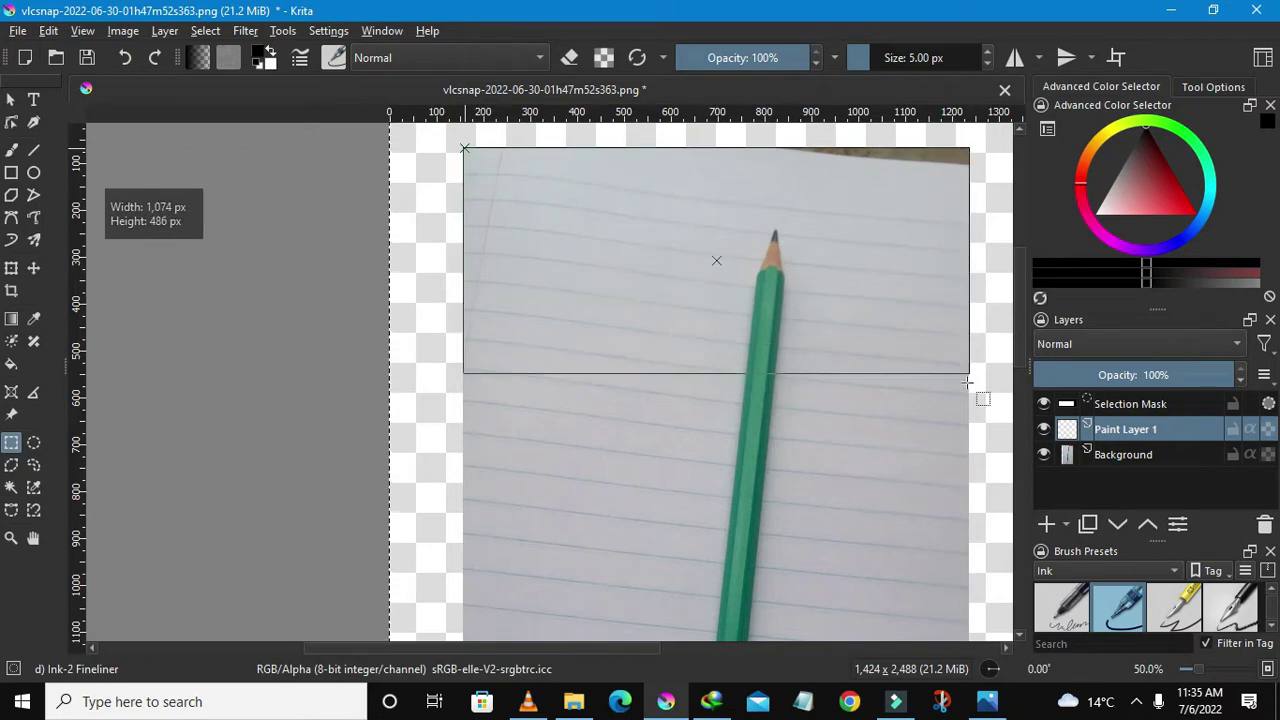
pyautogui.moveTo(967, 382)
pyautogui.mouseDown()
pyautogui.moveTo(913, 444)
pyautogui.moveTo(988, 199)
pyautogui.mouseUp()
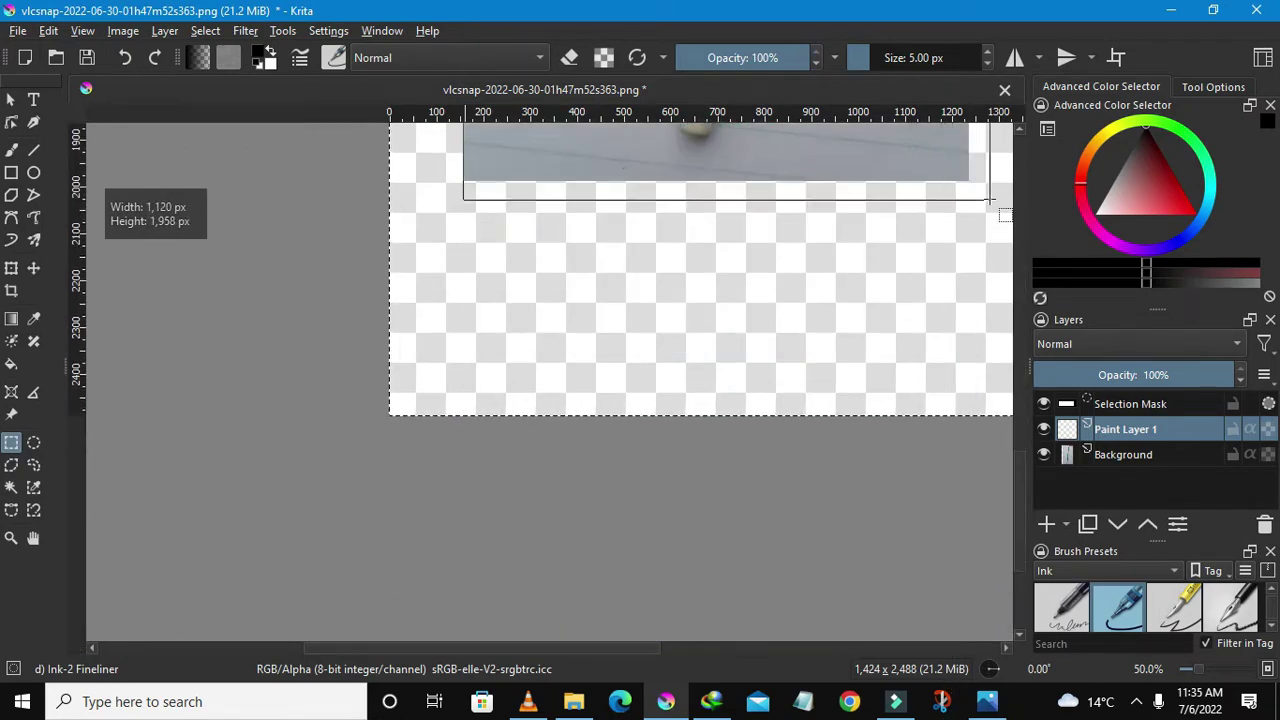
pyautogui.moveTo(988, 199); pyautogui.dragTo(969, 179)
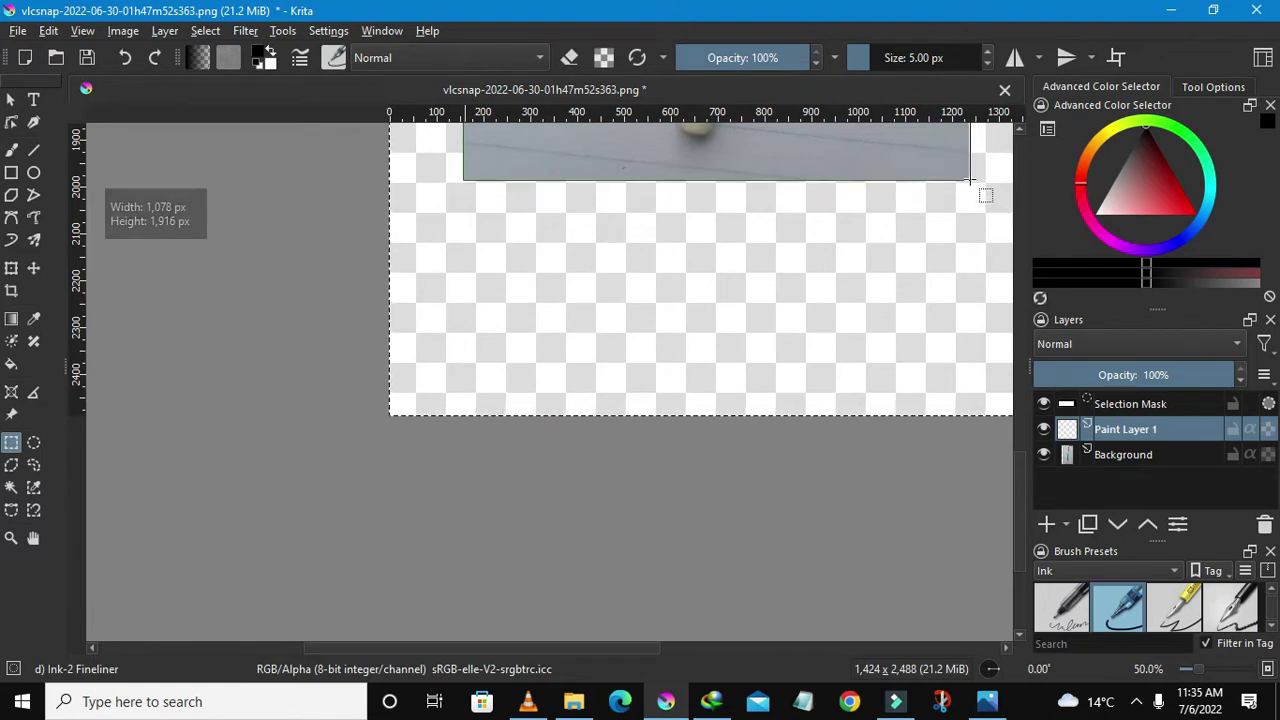
pyautogui.moveTo(969, 179); pyautogui.dragTo(969, 179)
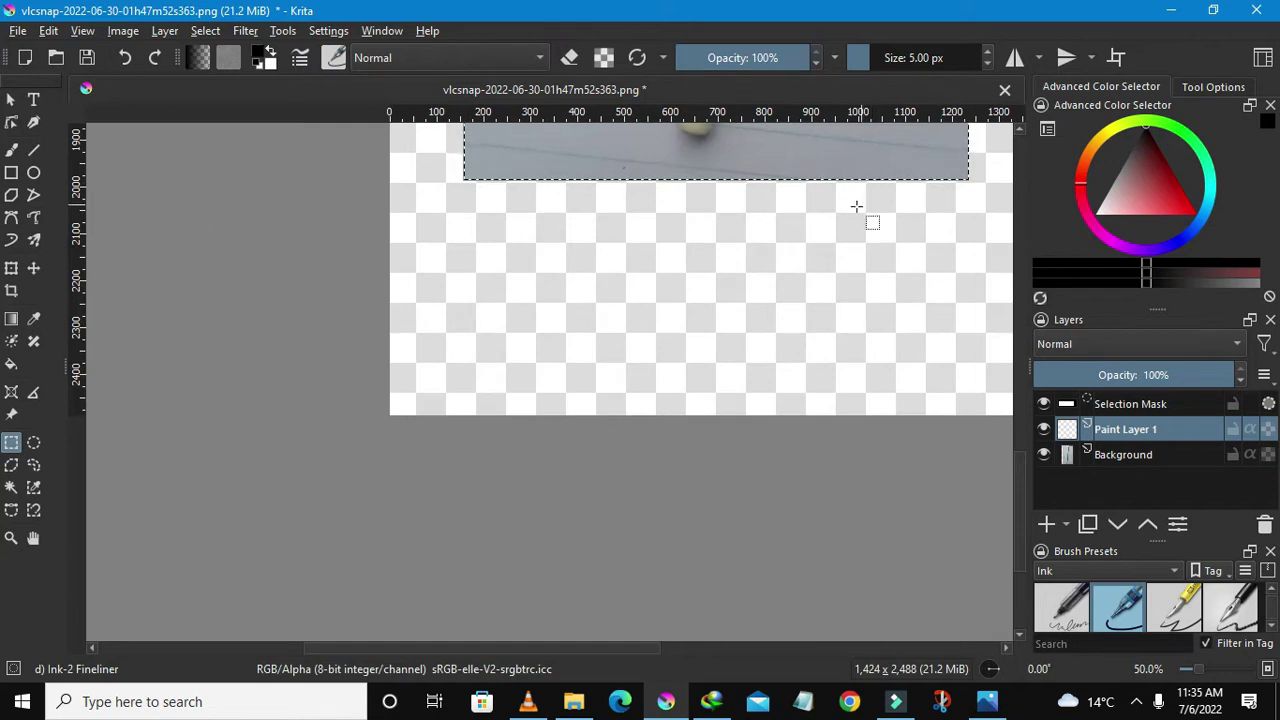
pyautogui.scroll(-4, 856, 206)
pyautogui.scroll(-1, 856, 206)
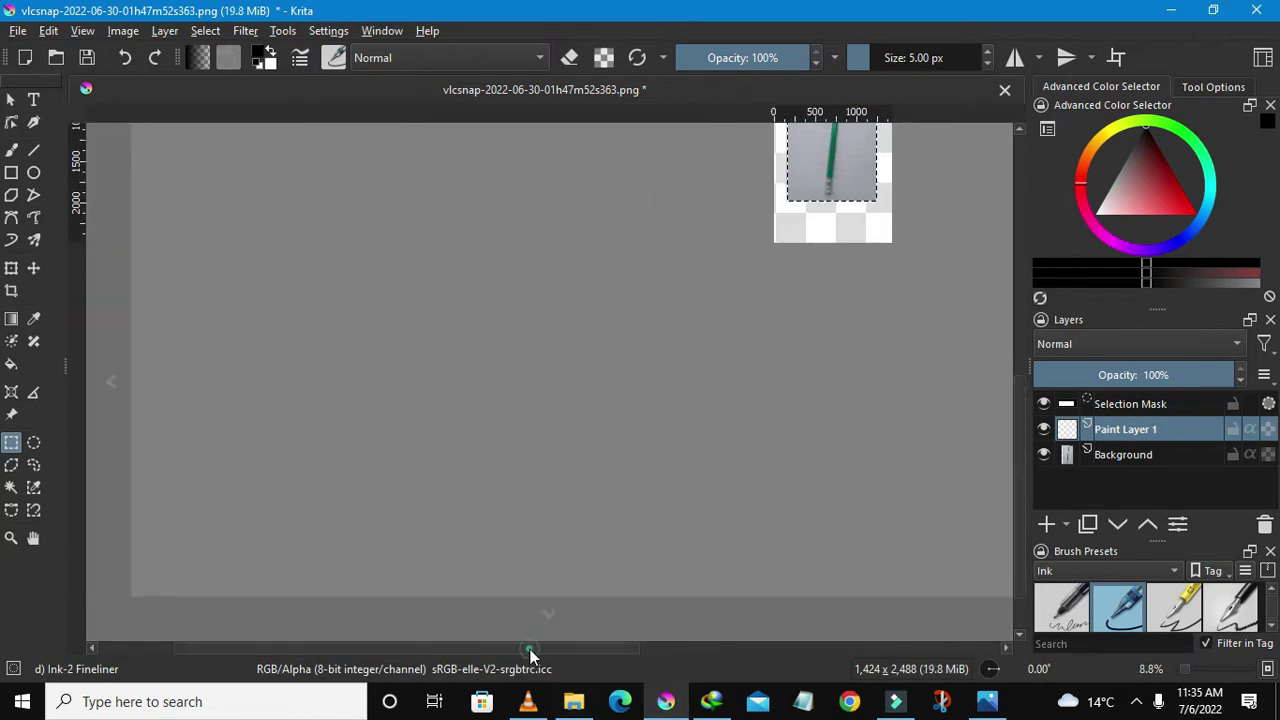
pyautogui.moveTo(530, 655); pyautogui.dragTo(605, 657)
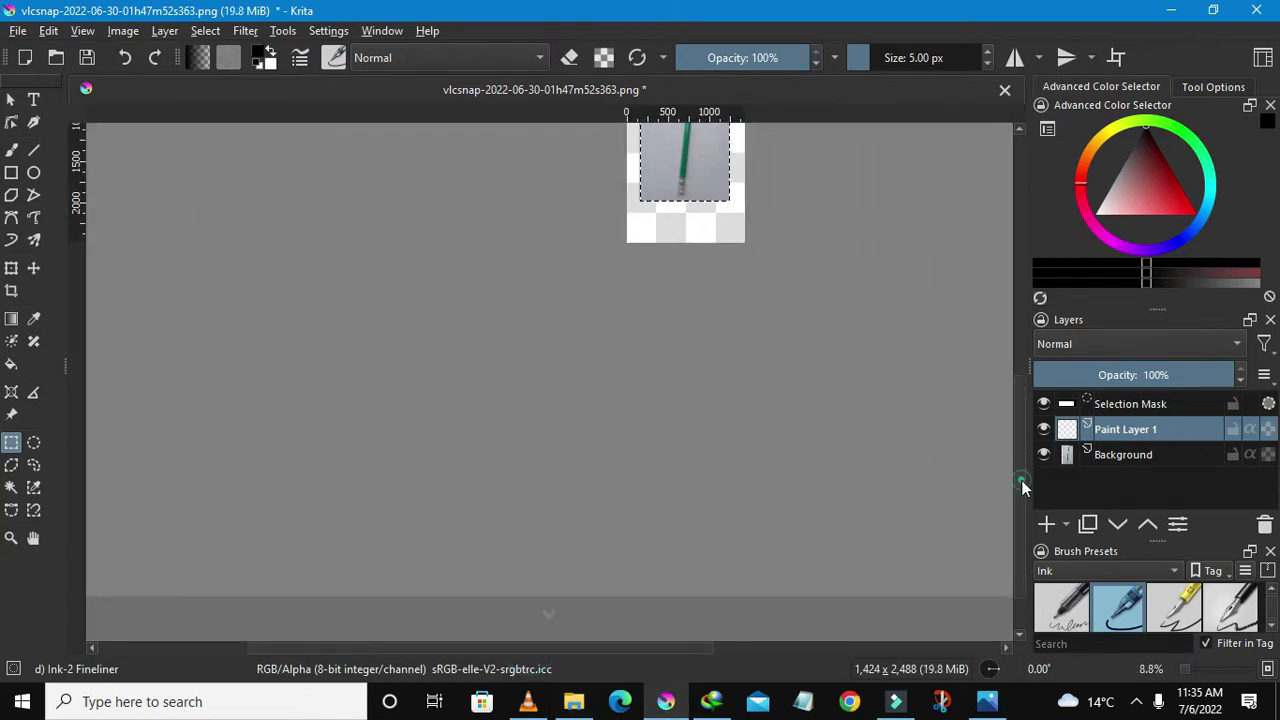
pyautogui.scroll(1, 705, 343)
pyautogui.scroll(2, 708, 343)
# - Trim the canvas to the selection, giving 1,076 × 1,916 px, then deselect
pyautogui.rightClick(700, 342)
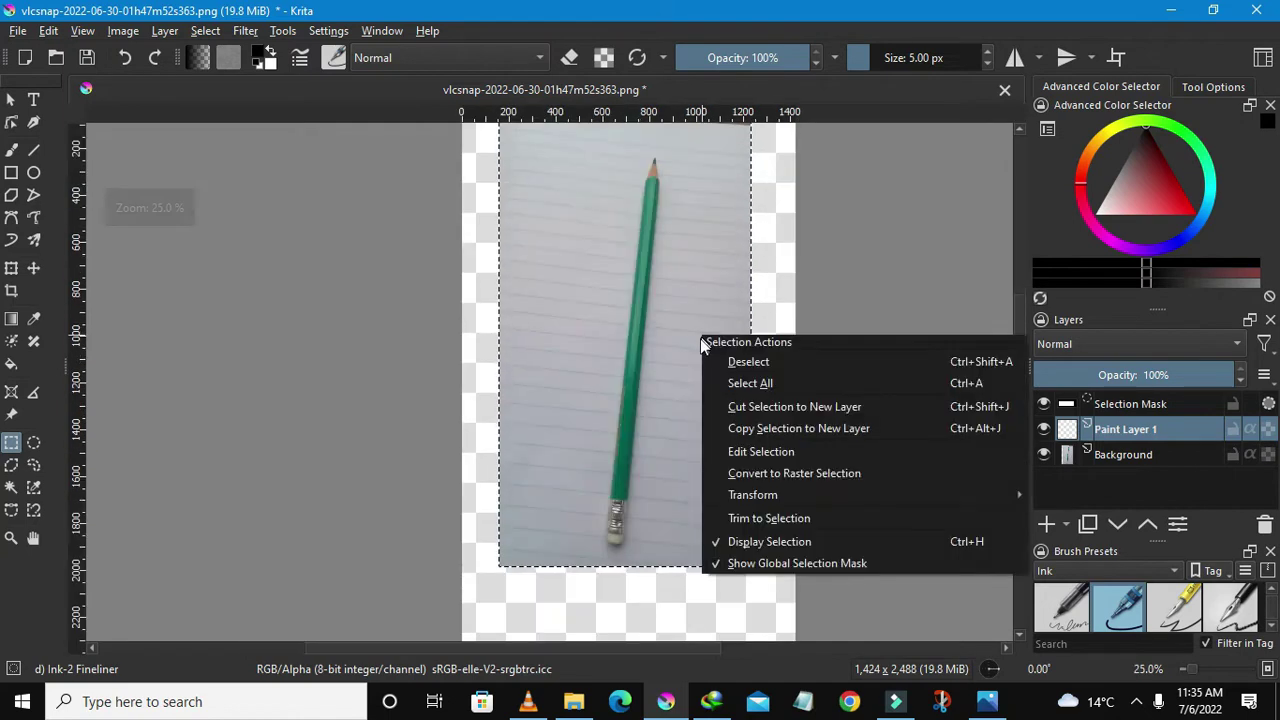
pyautogui.click(743, 516)
pyautogui.scroll(-1, 738, 425)
pyautogui.rightClick(745, 402)
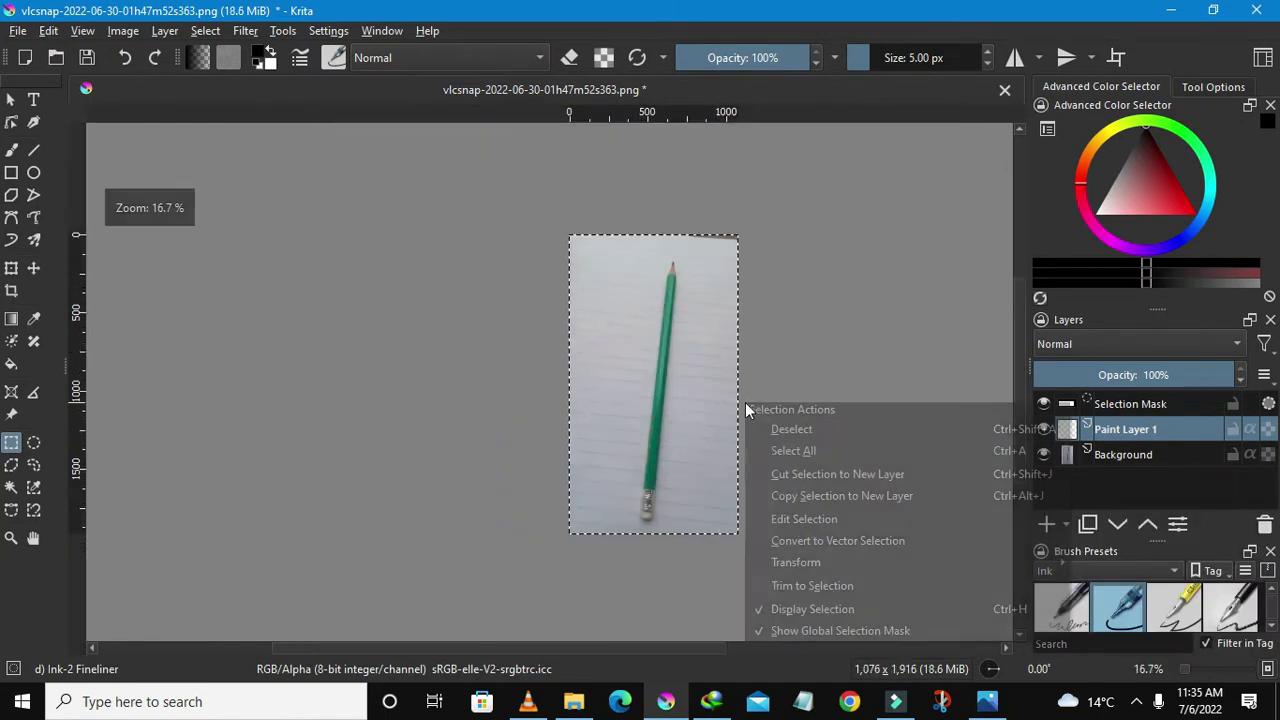
pyautogui.click(789, 433)
pyautogui.scroll(1, 570, 308)
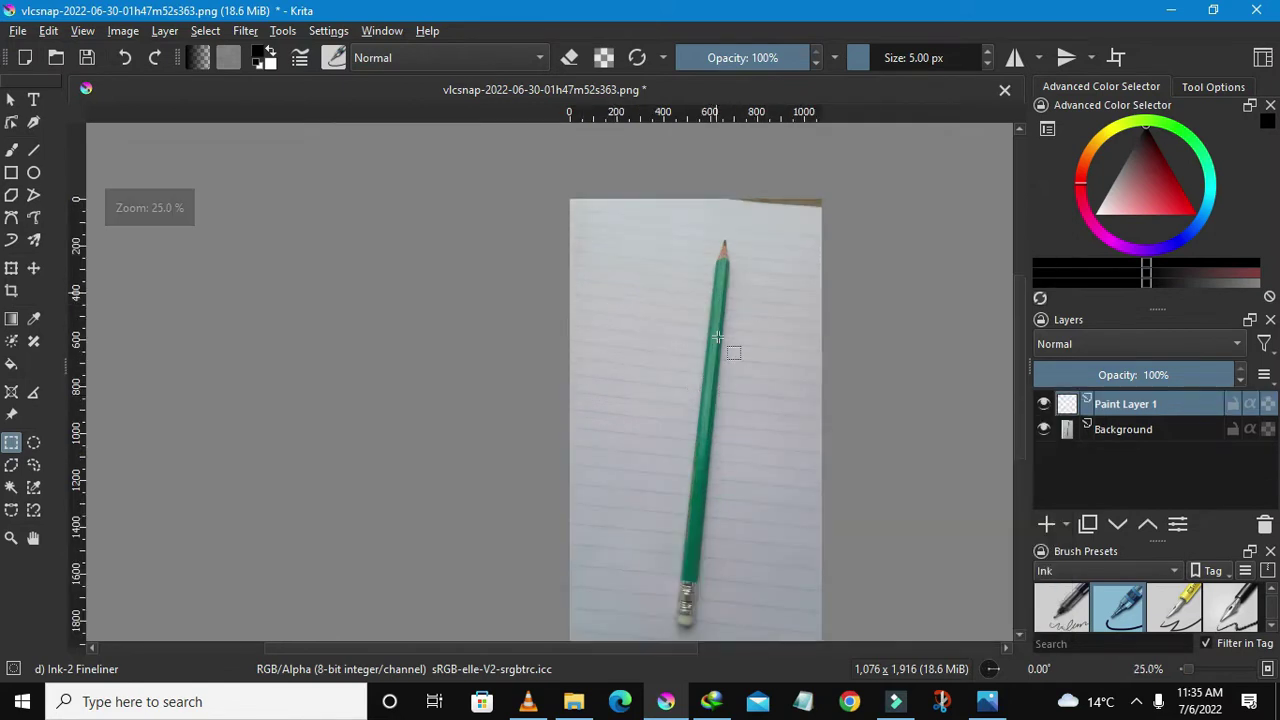
pyautogui.scroll(-1, 1021, 346)
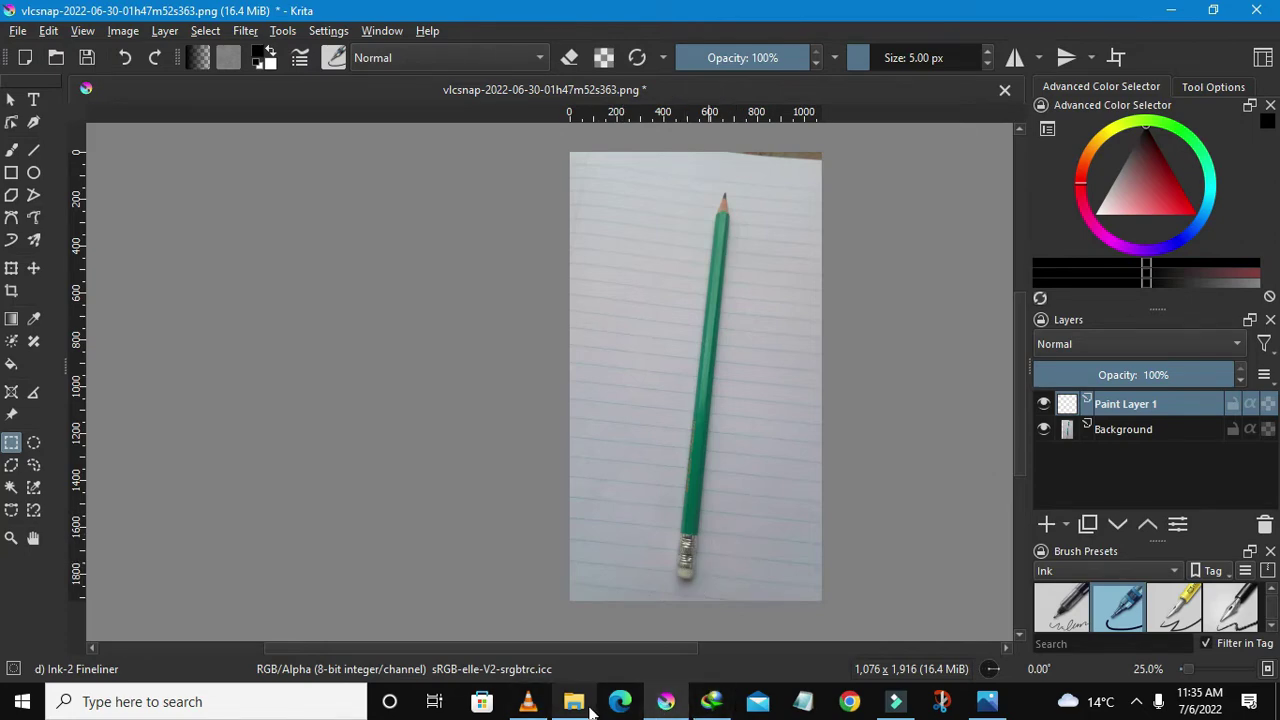
# - Drag kindpng_4406325.png from Downloads onto the Krita canvas as a new layer
pyautogui.click(588, 706)
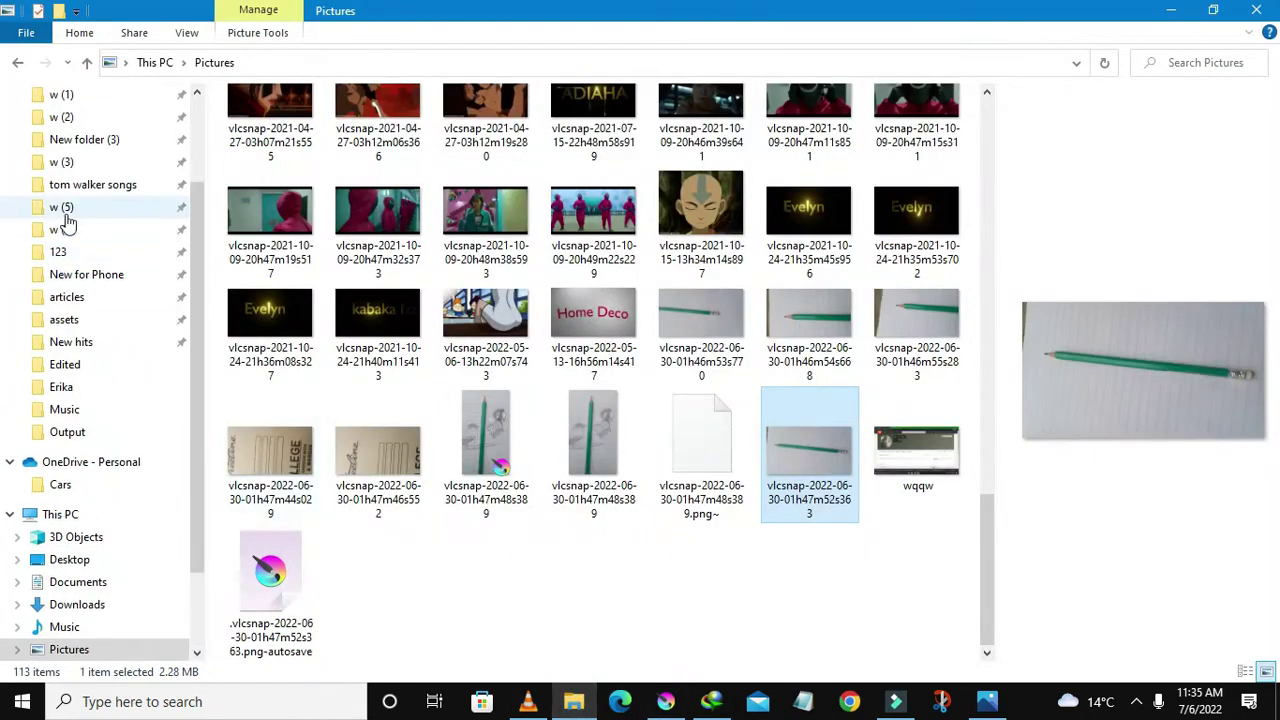
pyautogui.scroll(2, 62, 220)
pyautogui.scroll(1, 62, 200)
pyautogui.click(77, 157)
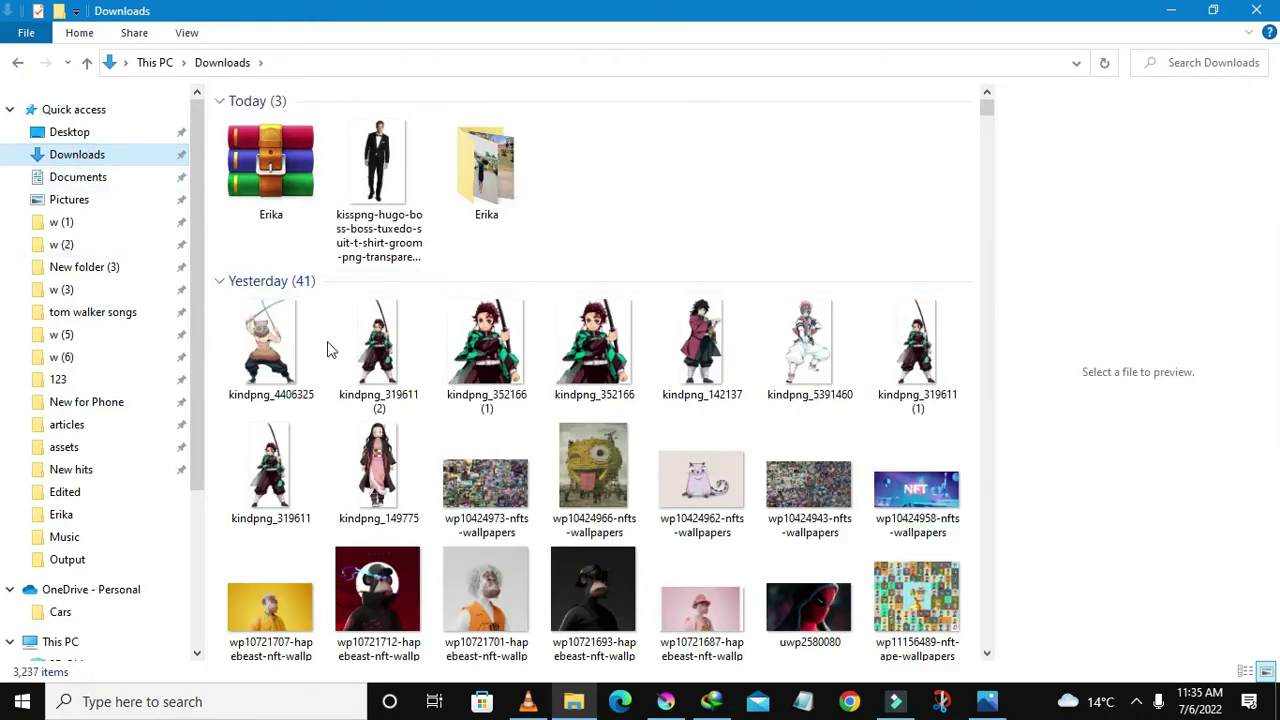
pyautogui.click(356, 372)
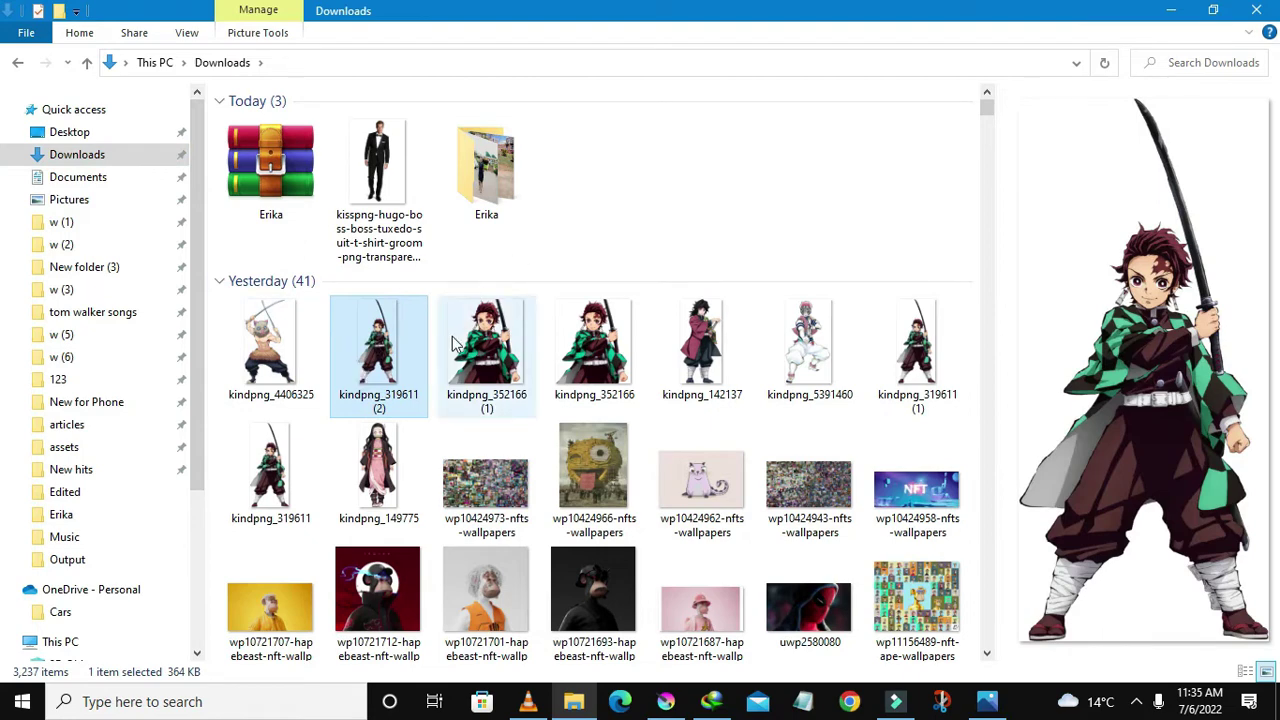
pyautogui.click(276, 344)
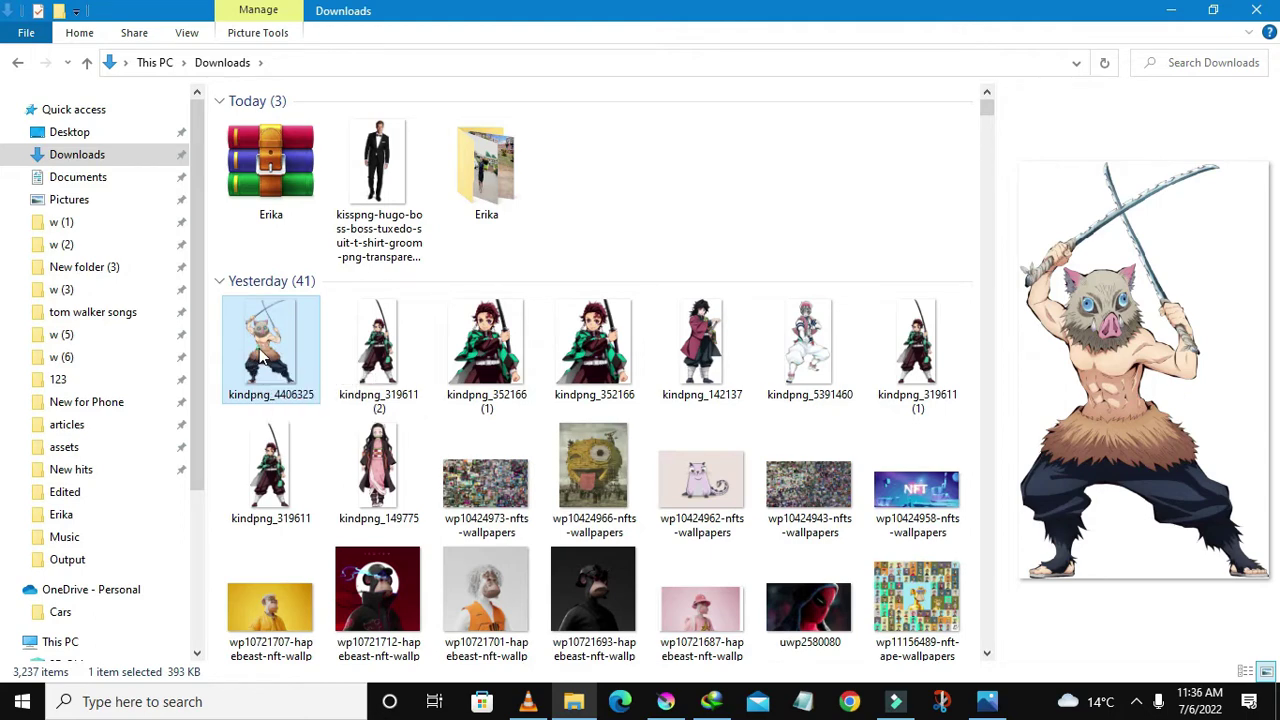
pyautogui.moveTo(262, 368)
pyautogui.mouseDown()
pyautogui.moveTo(380, 388)
pyautogui.moveTo(840, 570)
pyautogui.moveTo(677, 708)
pyautogui.moveTo(670, 484)
pyautogui.mouseUp()
pyautogui.click(710, 504)
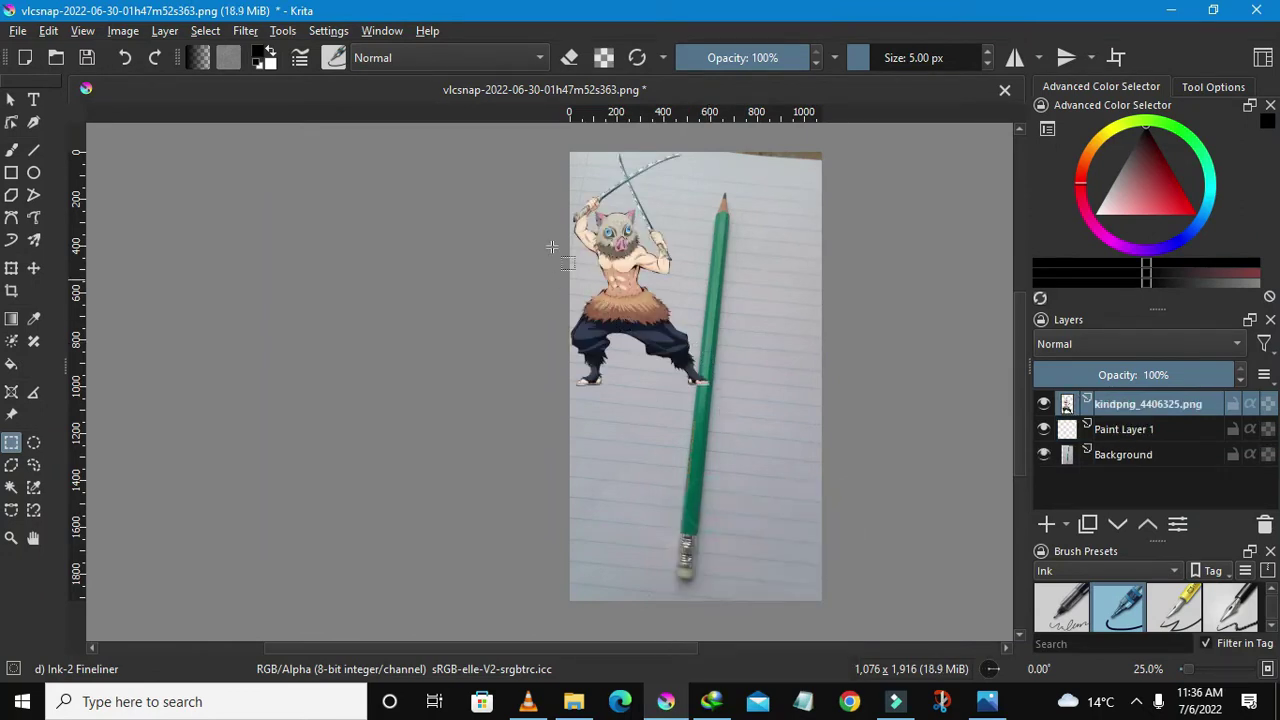
# - Move the swordsman layer so the figure stands just beside the upright green pencil
pyautogui.scroll(1, 683, 303)
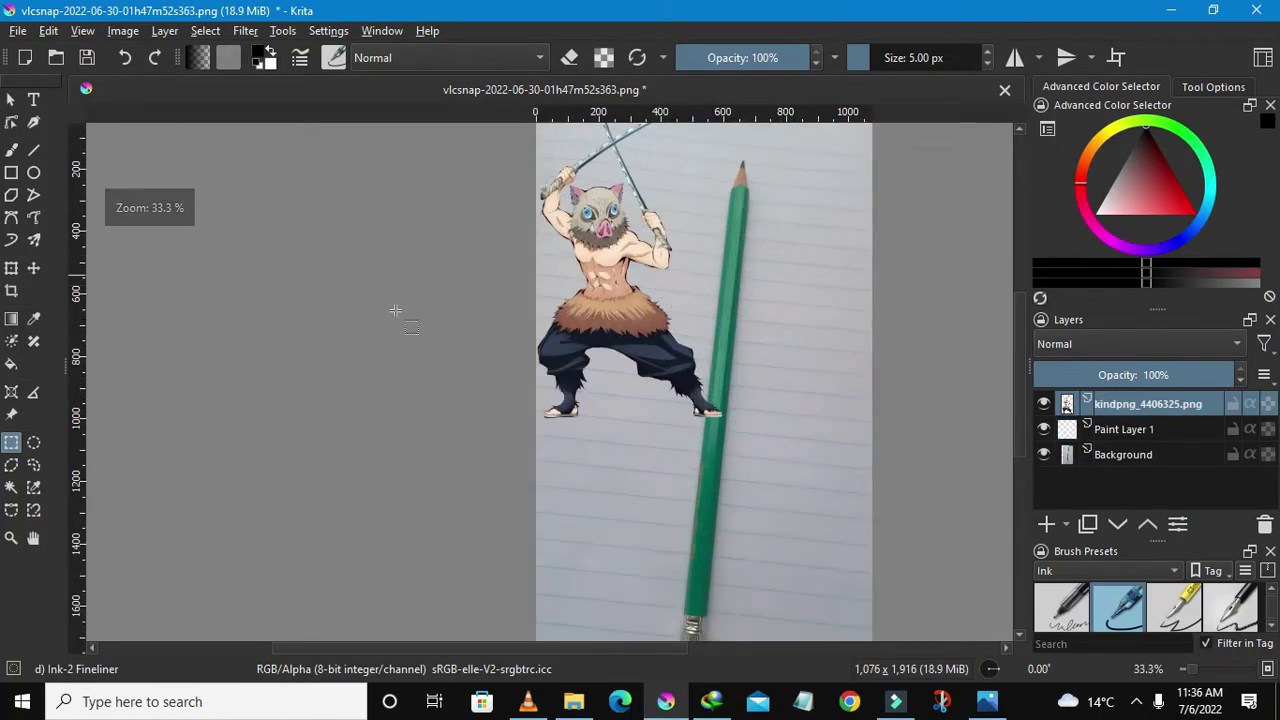
pyautogui.click(33, 268)
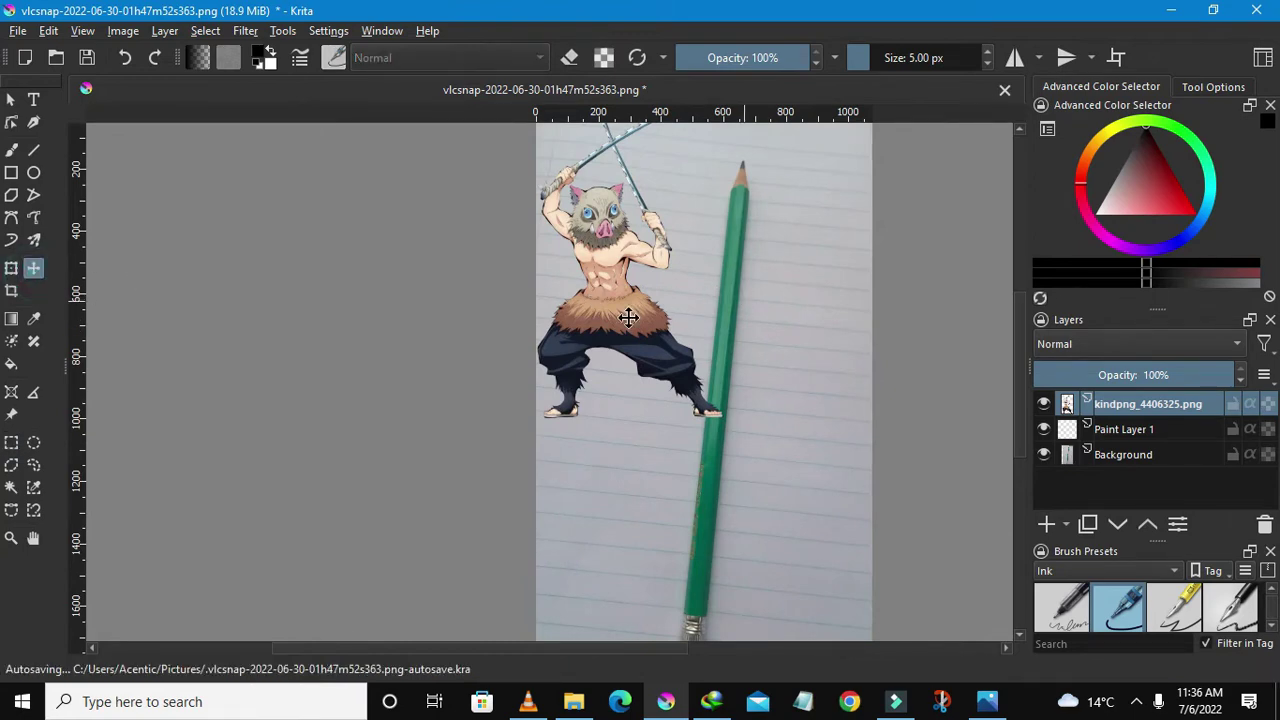
pyautogui.moveTo(605, 320); pyautogui.dragTo(697, 337)
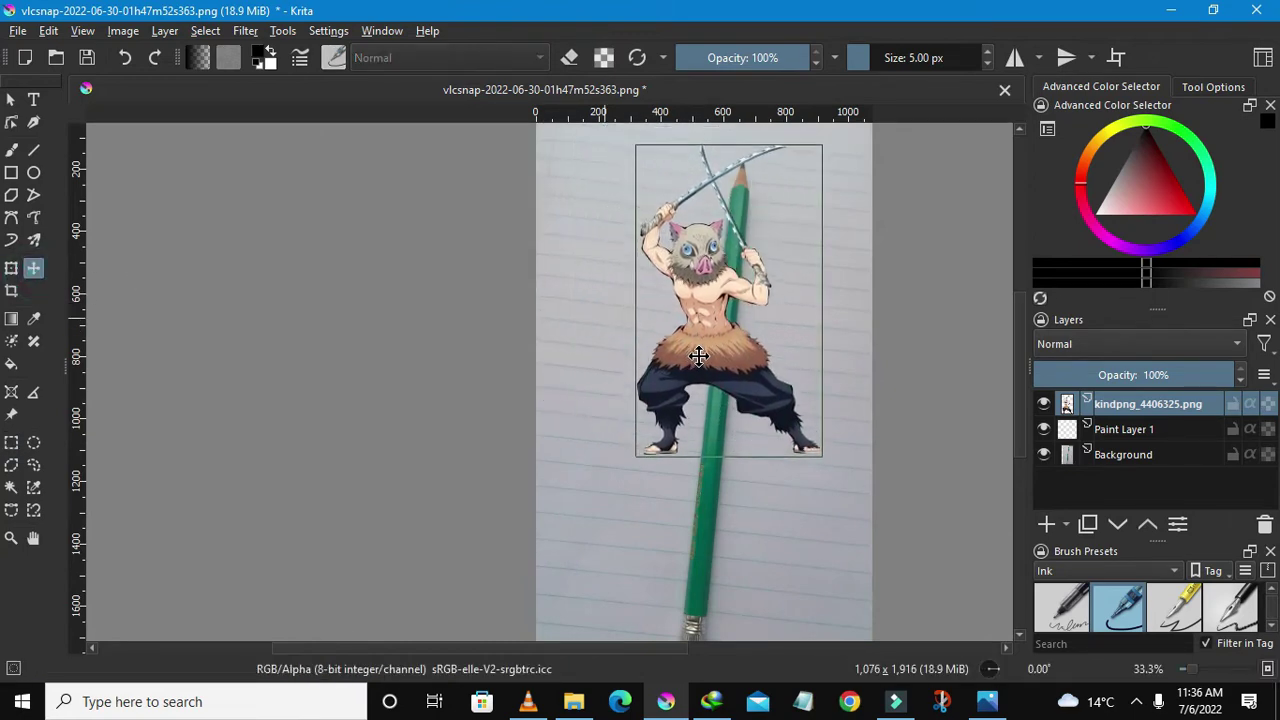
pyautogui.scroll(-3, 697, 337)
pyautogui.scroll(3, 697, 337)
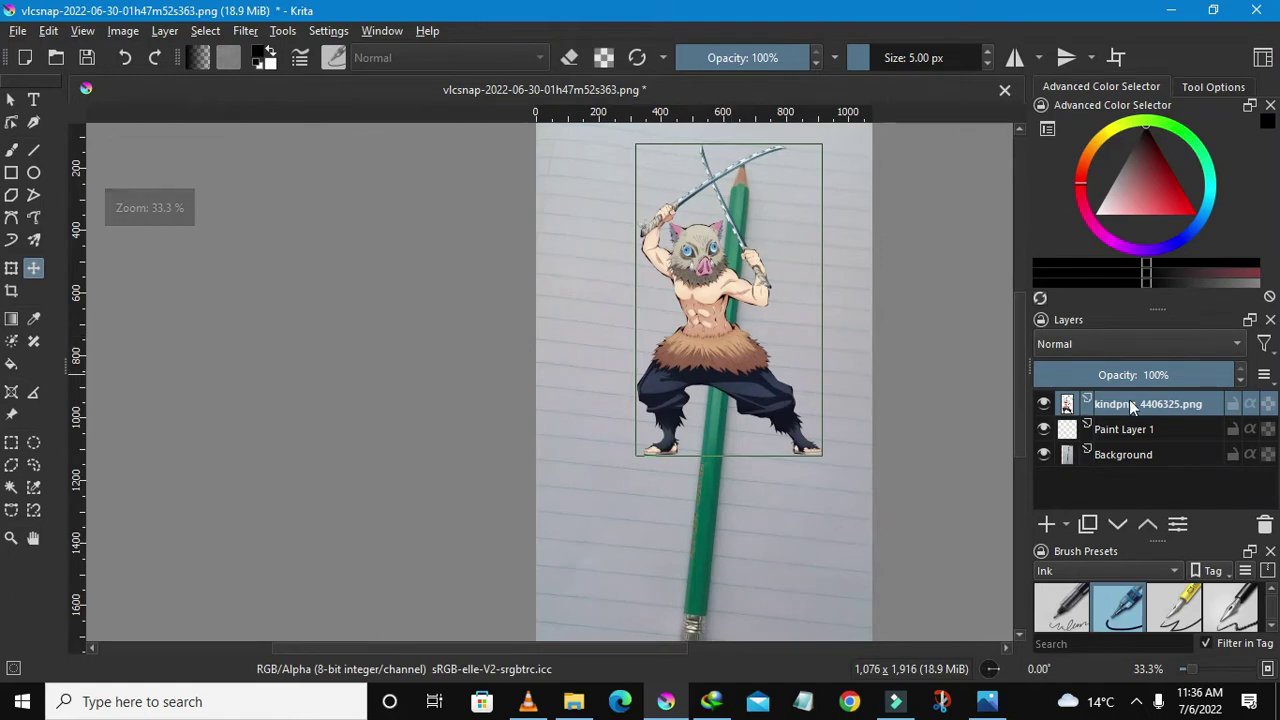
pyautogui.moveTo(734, 359)
pyautogui.mouseDown()
pyautogui.moveTo(626, 372)
pyautogui.moveTo(636, 394)
pyautogui.mouseUp()
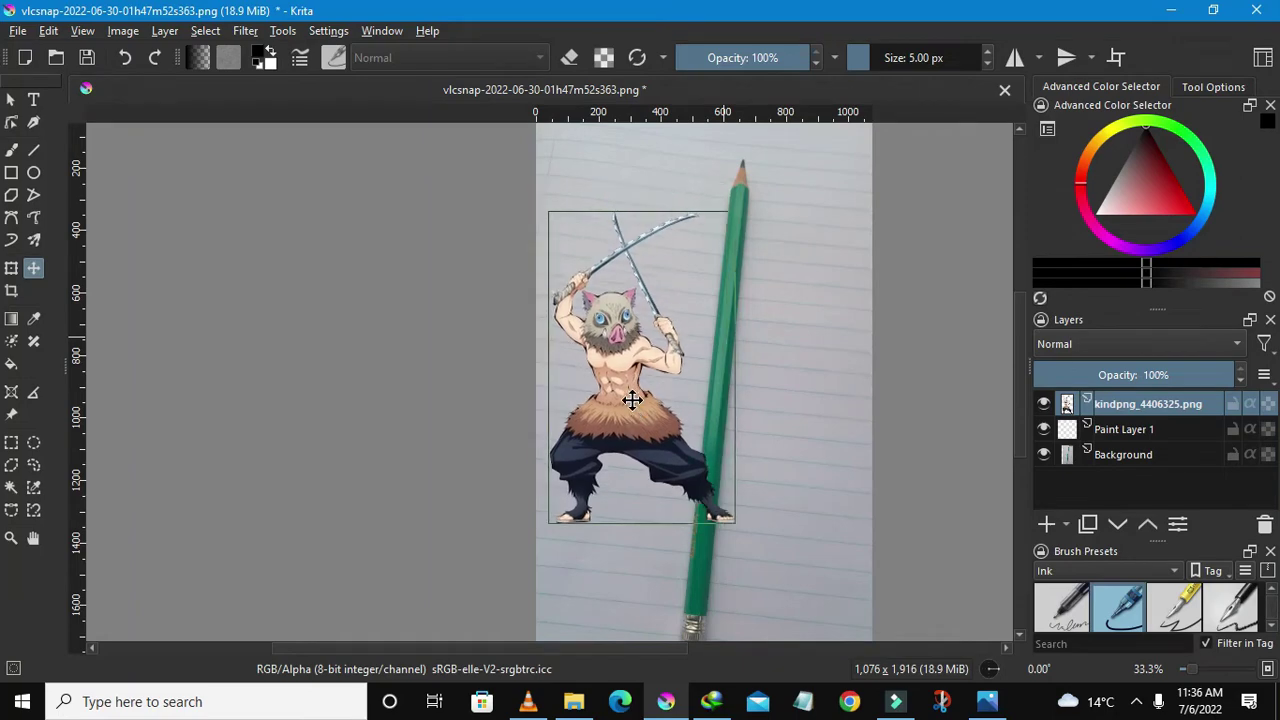
pyautogui.scroll(-3, 655, 388)
pyautogui.scroll(1, 655, 388)
pyautogui.scroll(2, 657, 389)
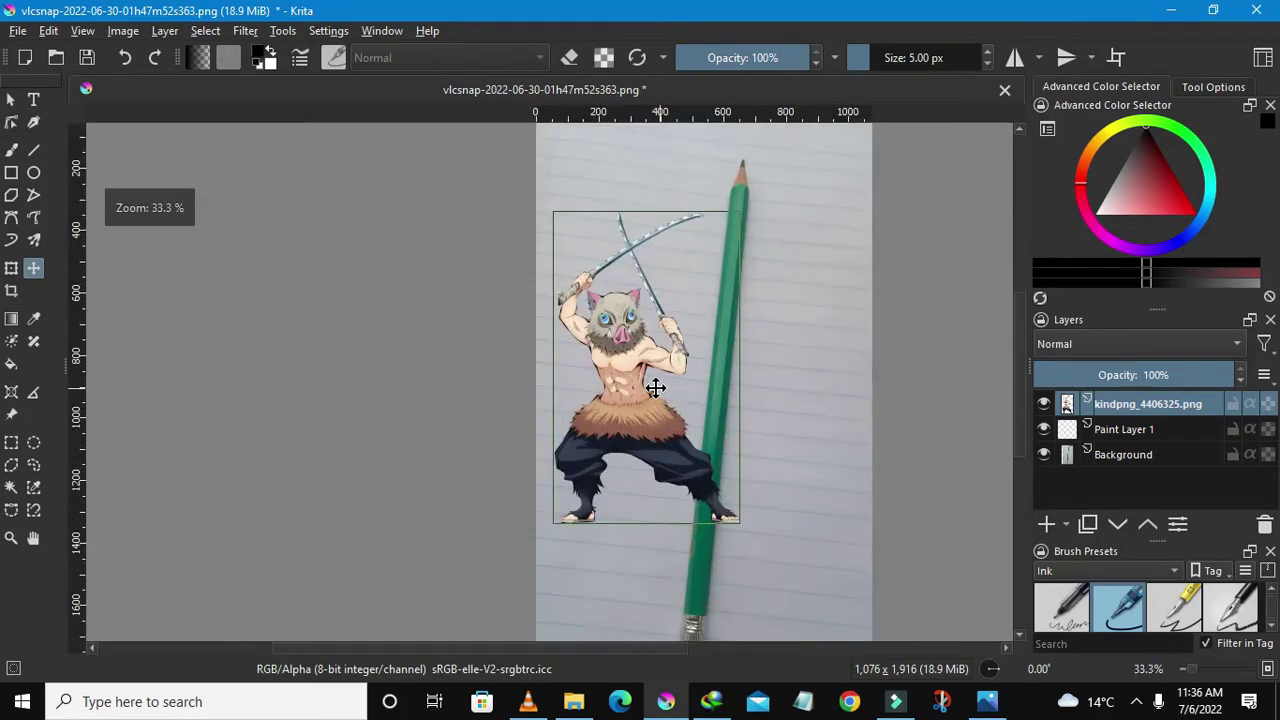
pyautogui.moveTo(660, 390)
pyautogui.mouseDown()
pyautogui.moveTo(646, 380)
pyautogui.moveTo(657, 365)
pyautogui.mouseUp()
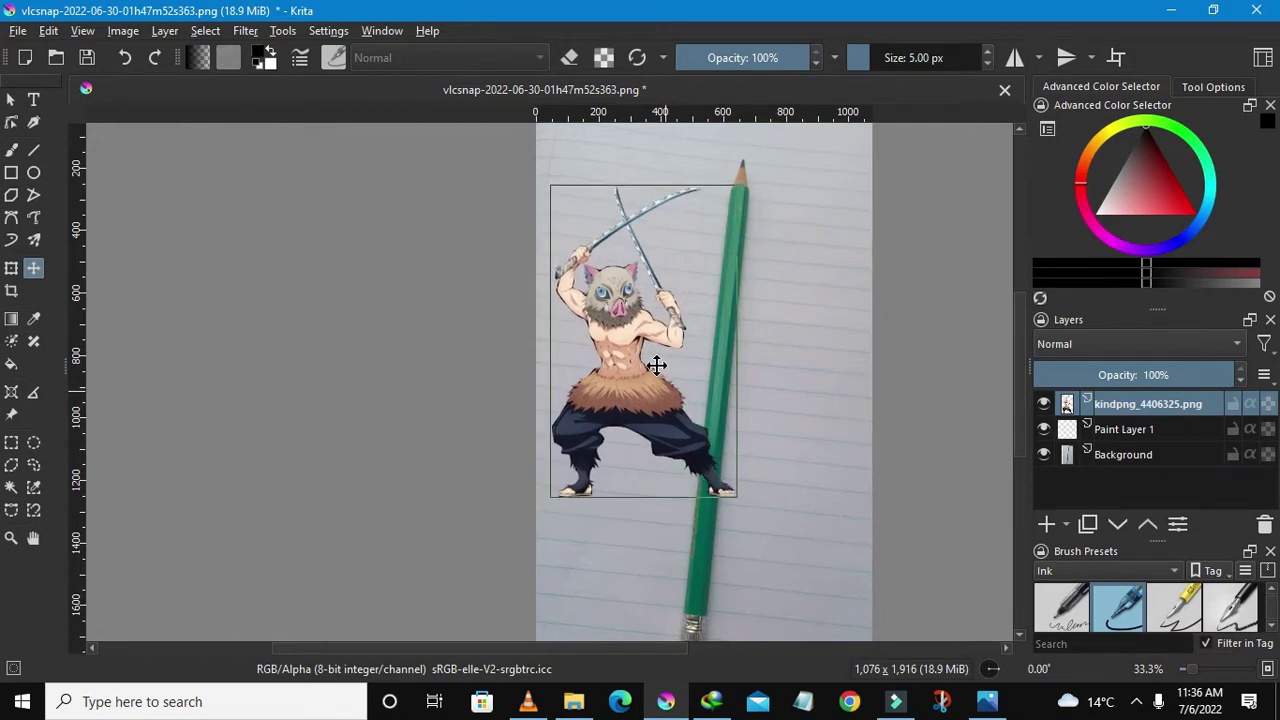
pyautogui.scroll(-2, 820, 338)
pyautogui.scroll(1, 815, 339)
# - Apply G'MIC's Black & White > Pencil filter (size 0.17, amplitude 54) to the swordsman layer
pyautogui.scroll(1, 806, 340)
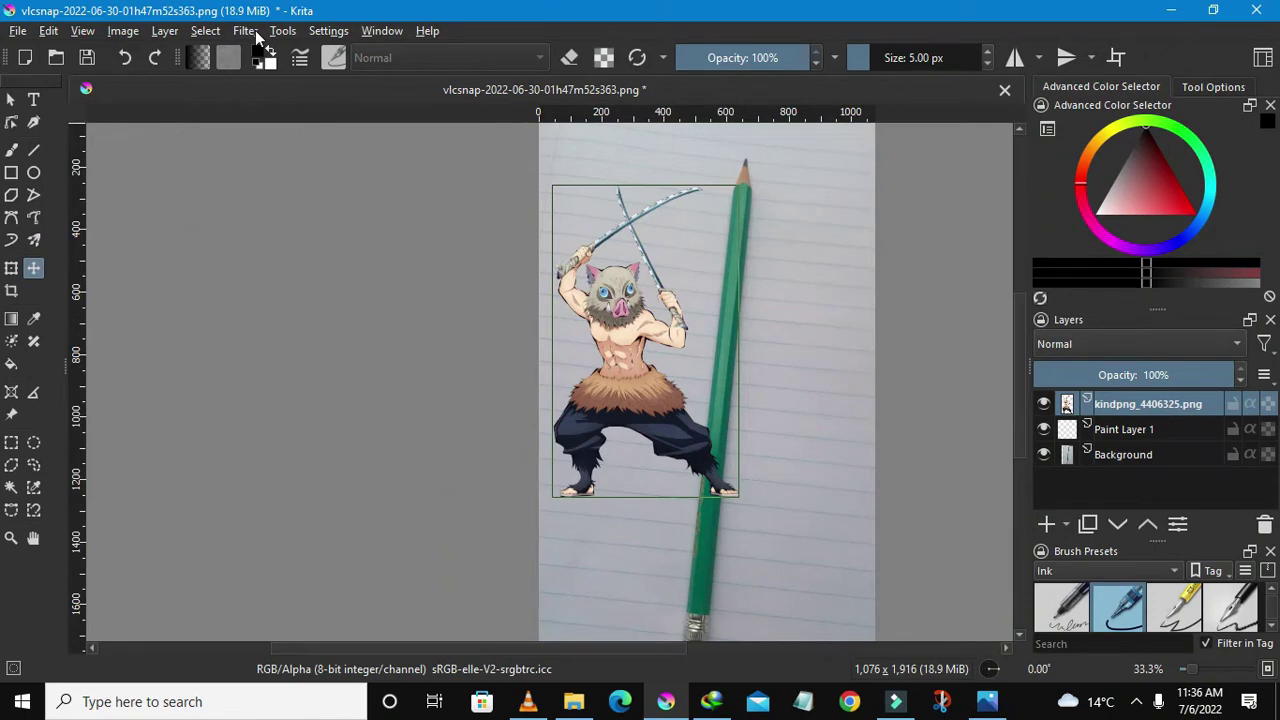
pyautogui.click(257, 35)
pyautogui.moveTo(271, 161)
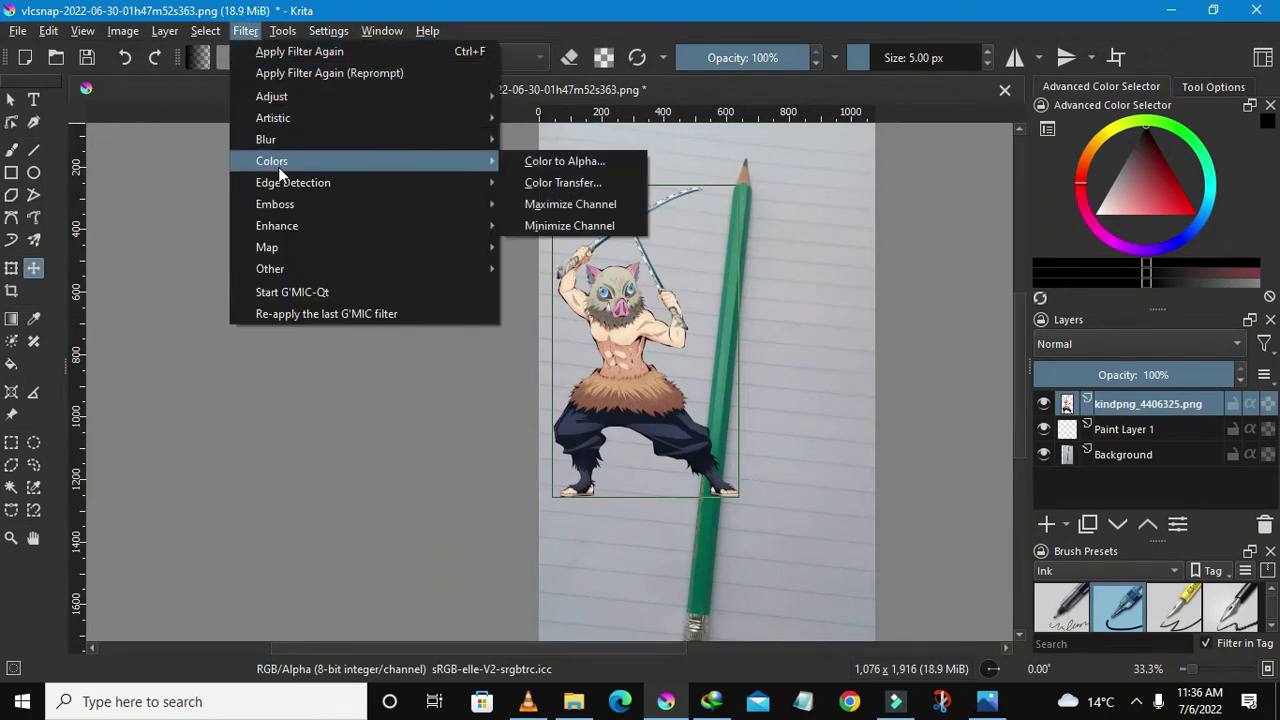
pyautogui.moveTo(245, 31)
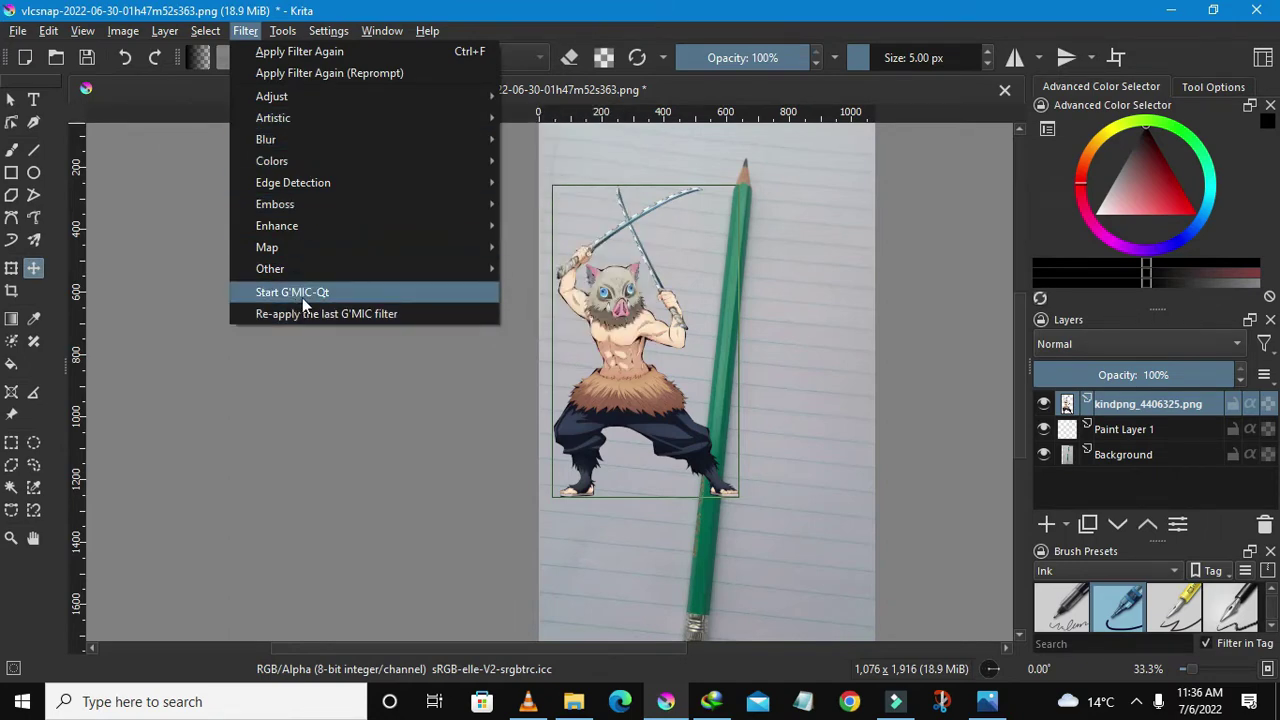
pyautogui.click(302, 296)
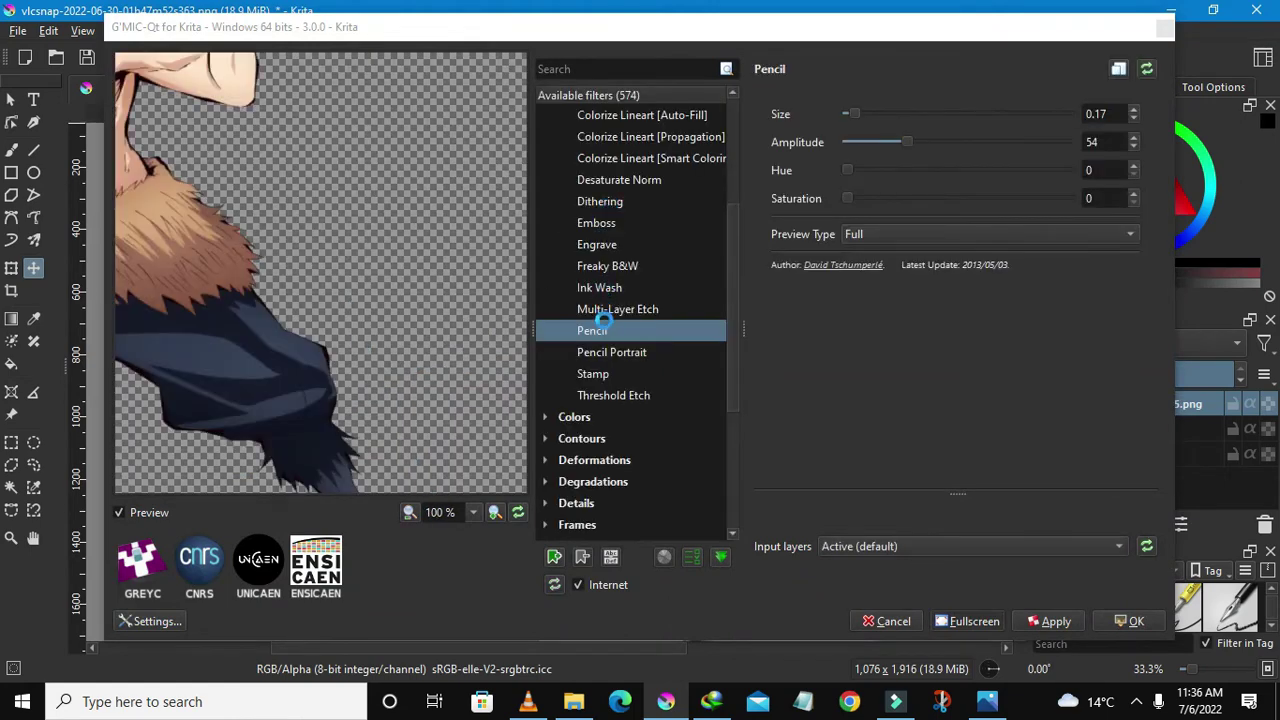
pyautogui.scroll(3, 655, 216)
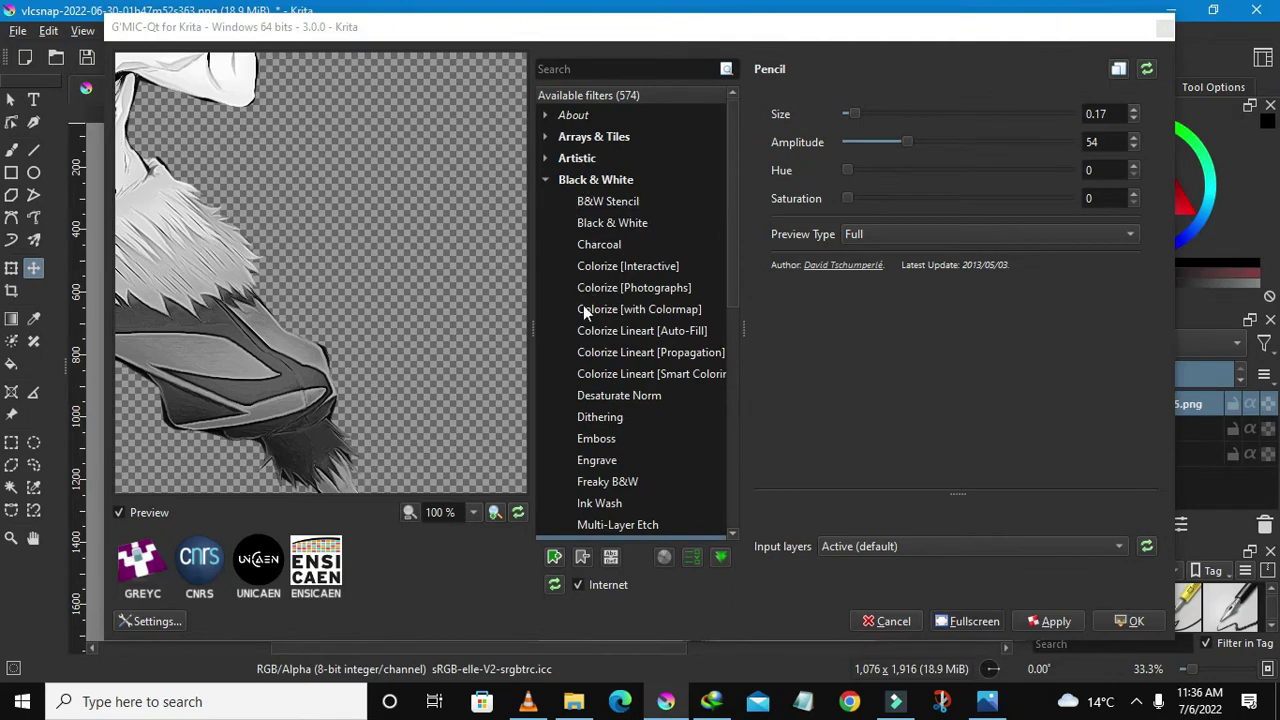
pyautogui.scroll(-3, 588, 350)
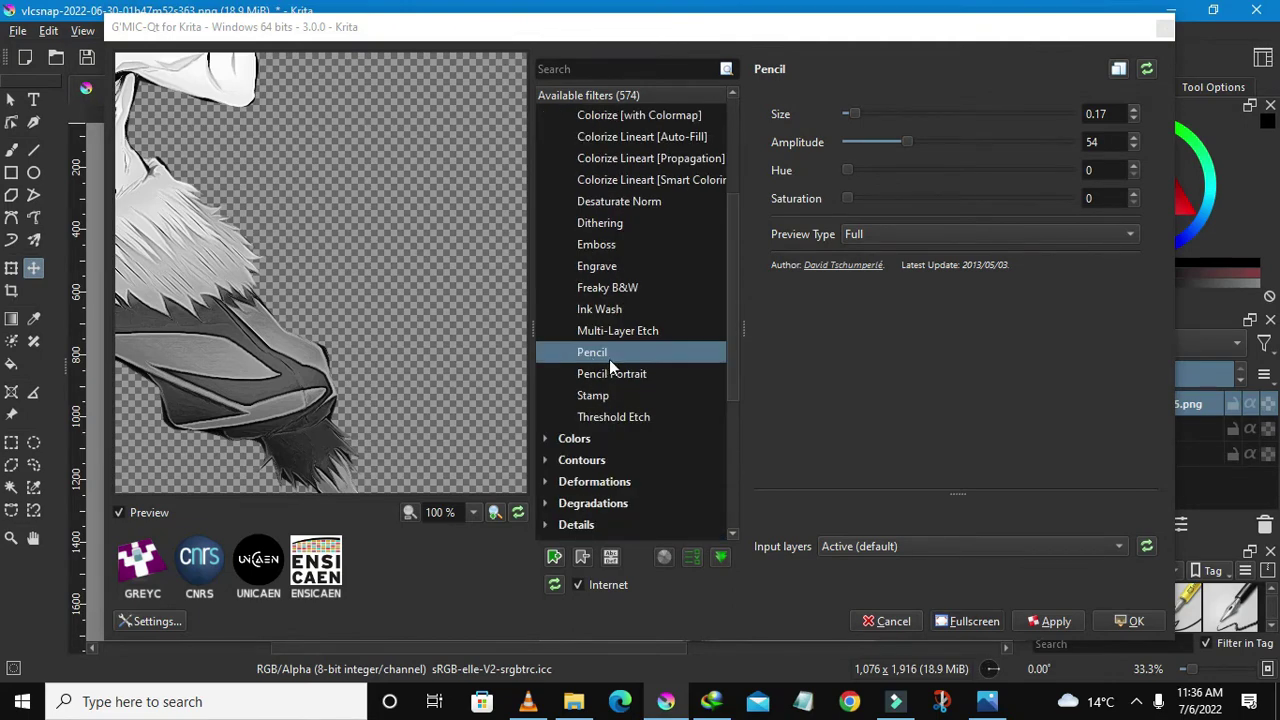
pyautogui.click(1055, 622)
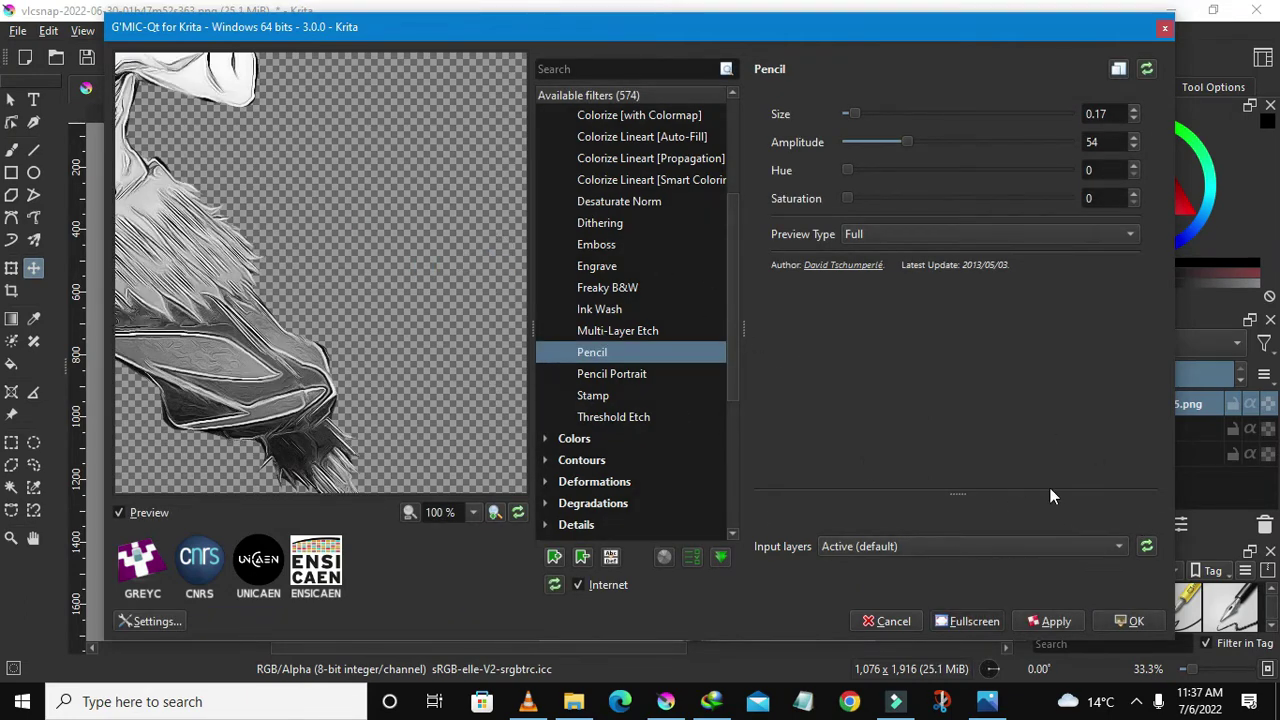
pyautogui.click(1120, 622)
# - Shift the sketched swordsman slightly on the canvas
pyautogui.scroll(-1, 693, 313)
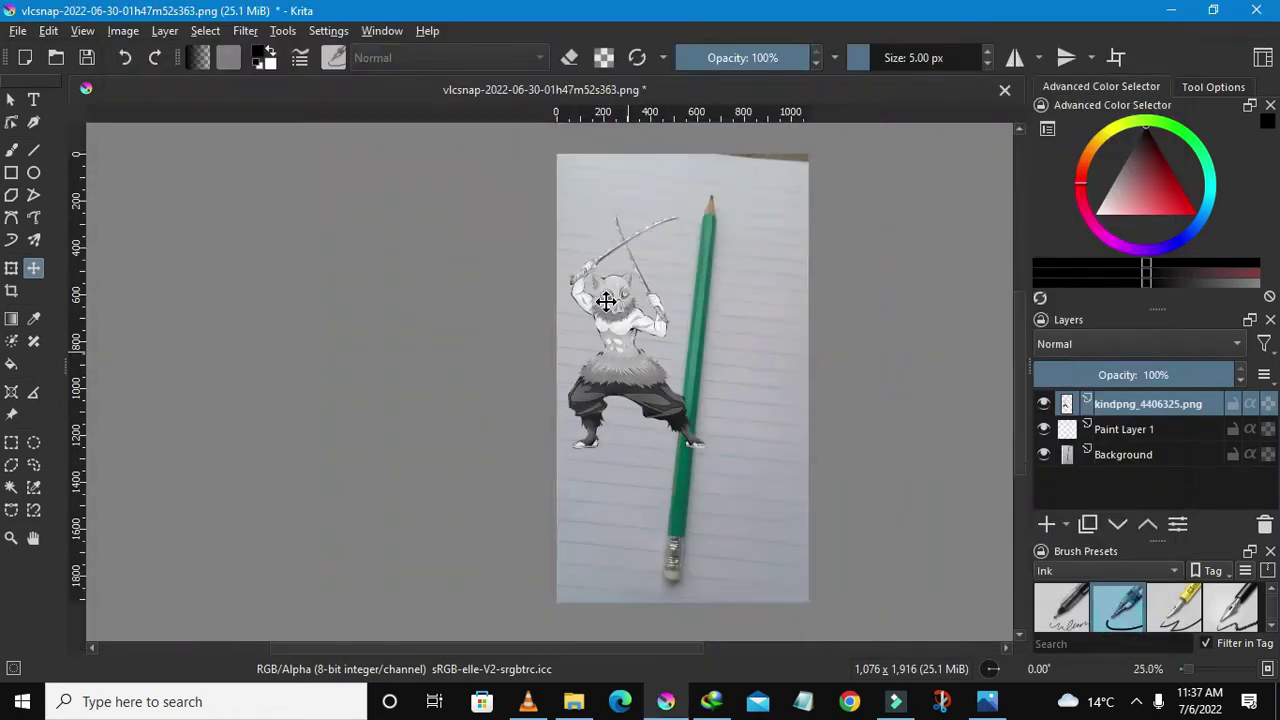
pyautogui.scroll(-2, 606, 301)
pyautogui.scroll(3, 607, 302)
pyautogui.scroll(2, 610, 301)
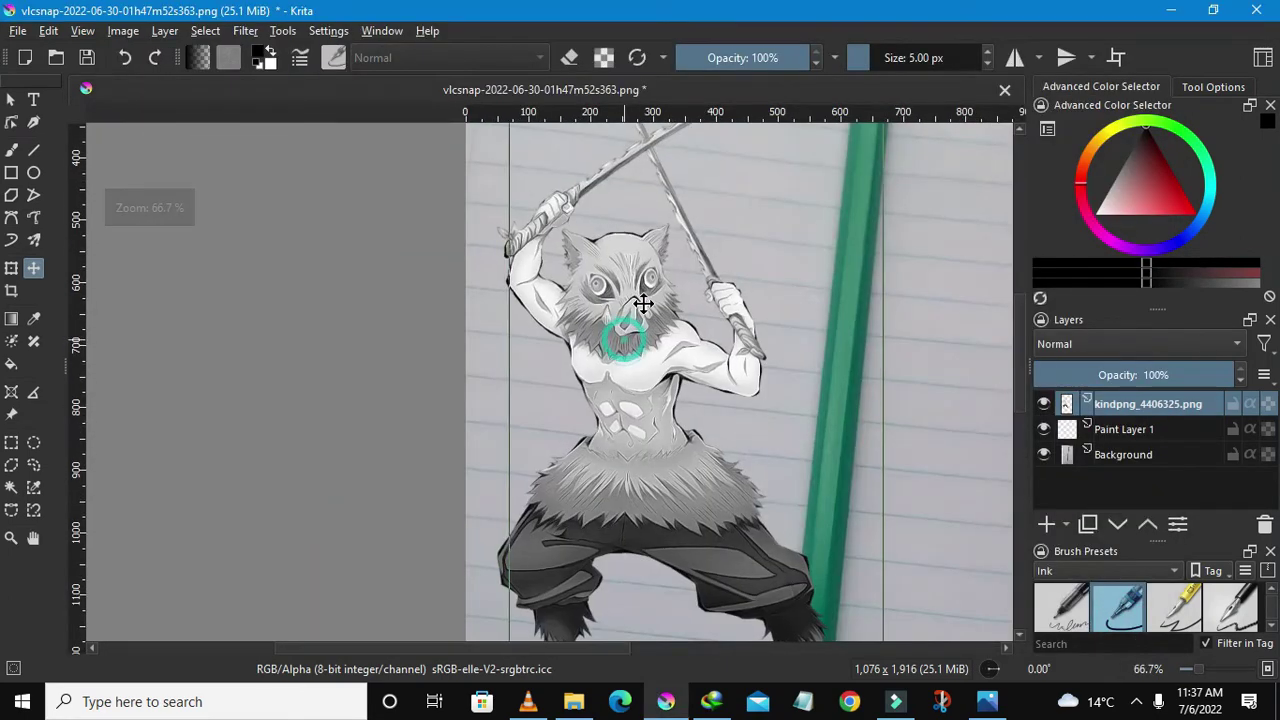
pyautogui.moveTo(643, 300); pyautogui.dragTo(671, 248)
pyautogui.scroll(-2, 829, 283)
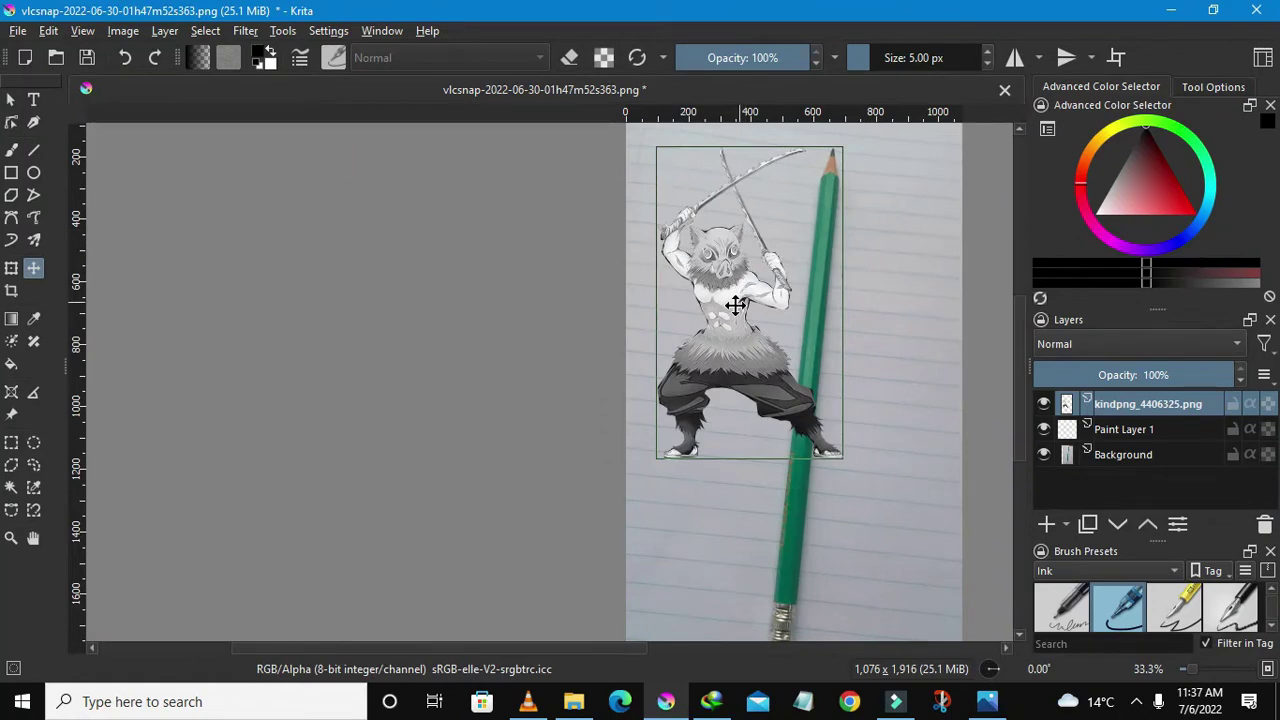
pyautogui.moveTo(735, 296)
pyautogui.mouseDown()
pyautogui.moveTo(689, 333)
pyautogui.moveTo(713, 328)
pyautogui.mouseUp()
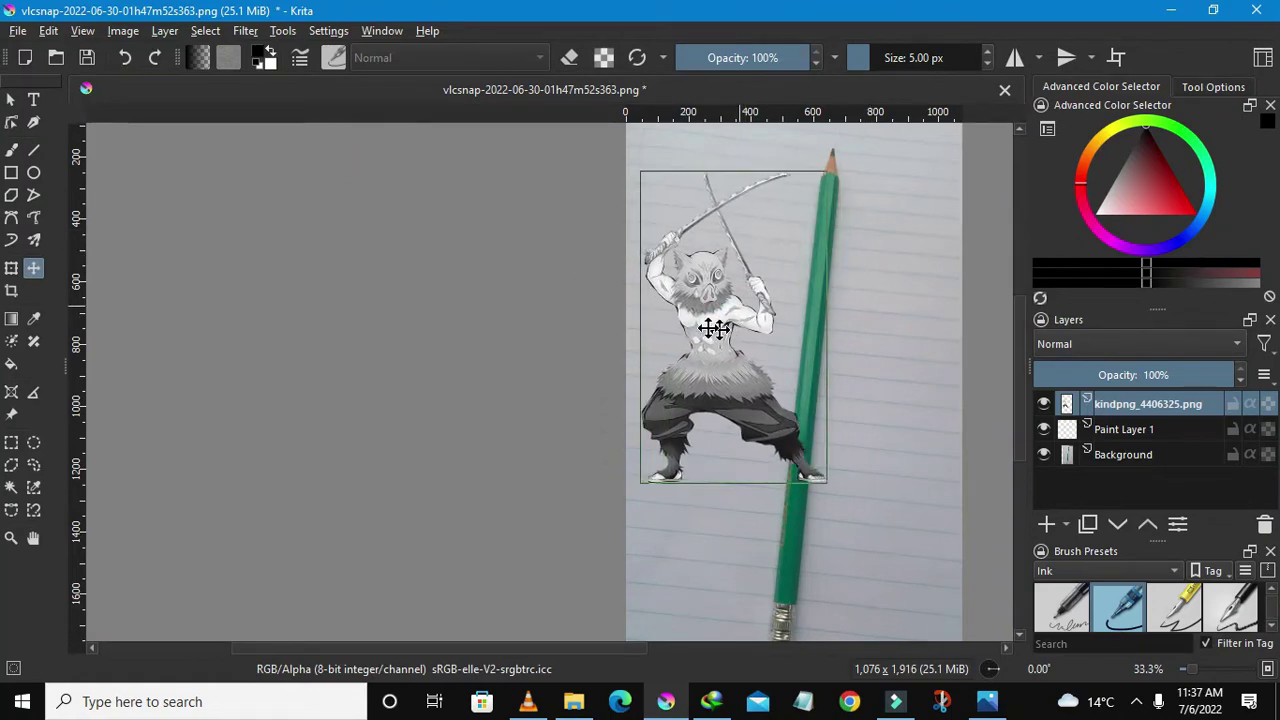
# - Scale up the swordsman, tilt it clockwise and move it onto the green pencil
pyautogui.click(10, 269)
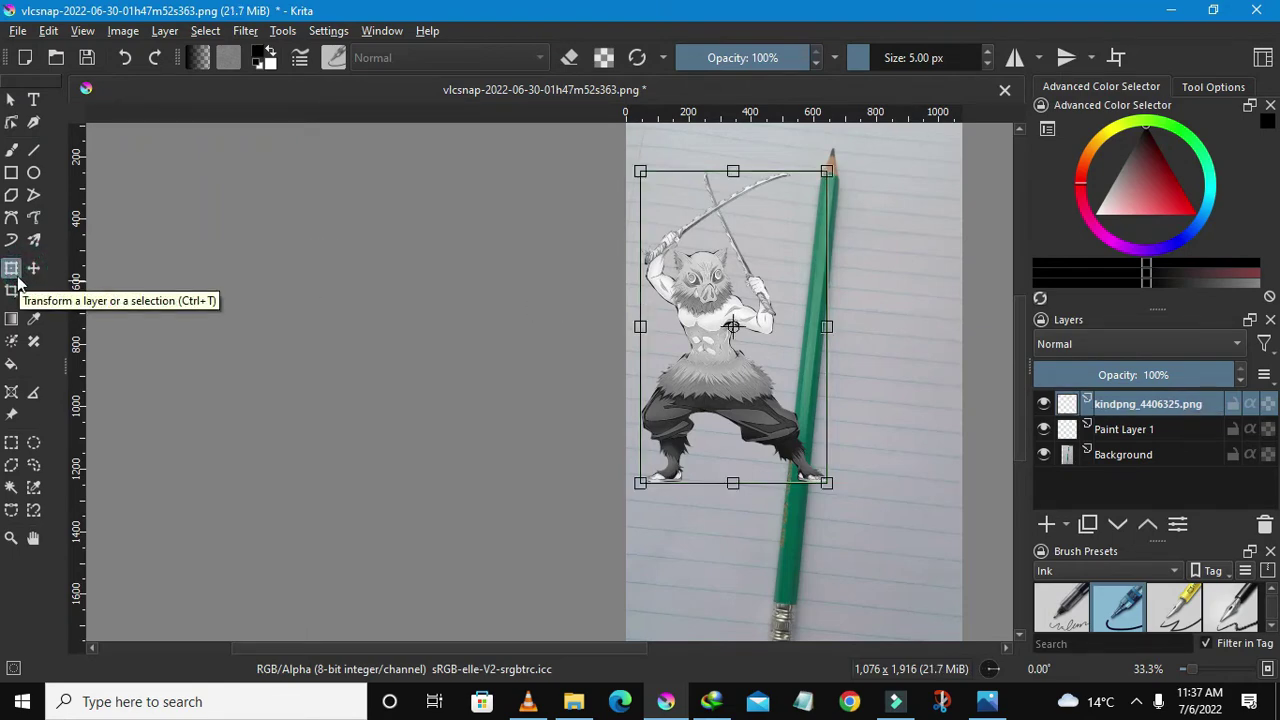
pyautogui.scroll(-1, 770, 292)
pyautogui.scroll(-2, 770, 292)
pyautogui.scroll(1, 770, 292)
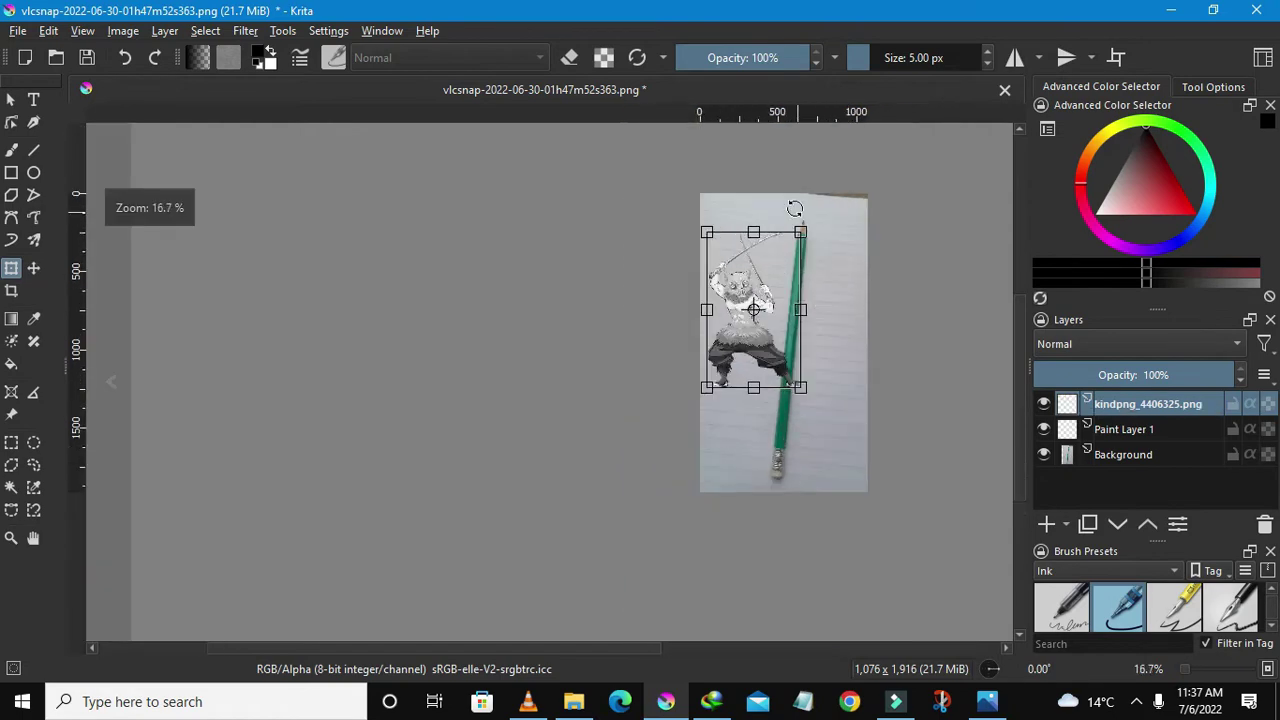
pyautogui.scroll(1, 794, 208)
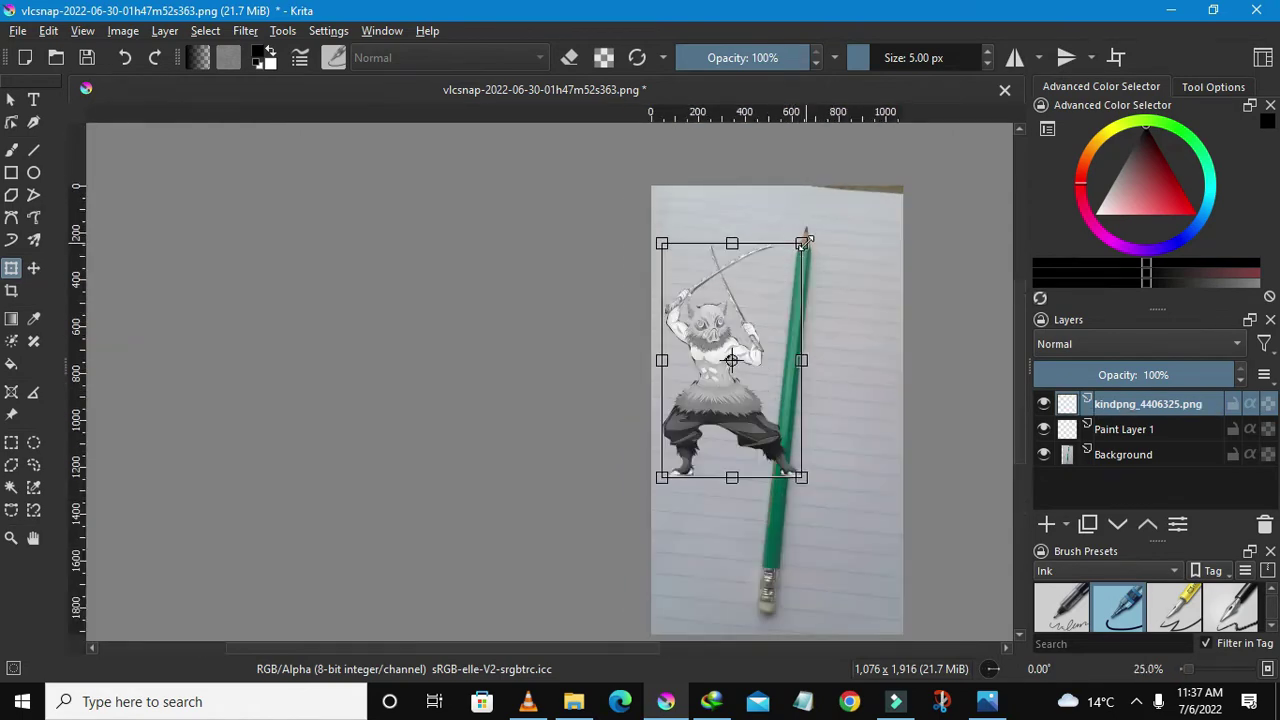
pyautogui.moveTo(804, 243); pyautogui.dragTo(822, 186)
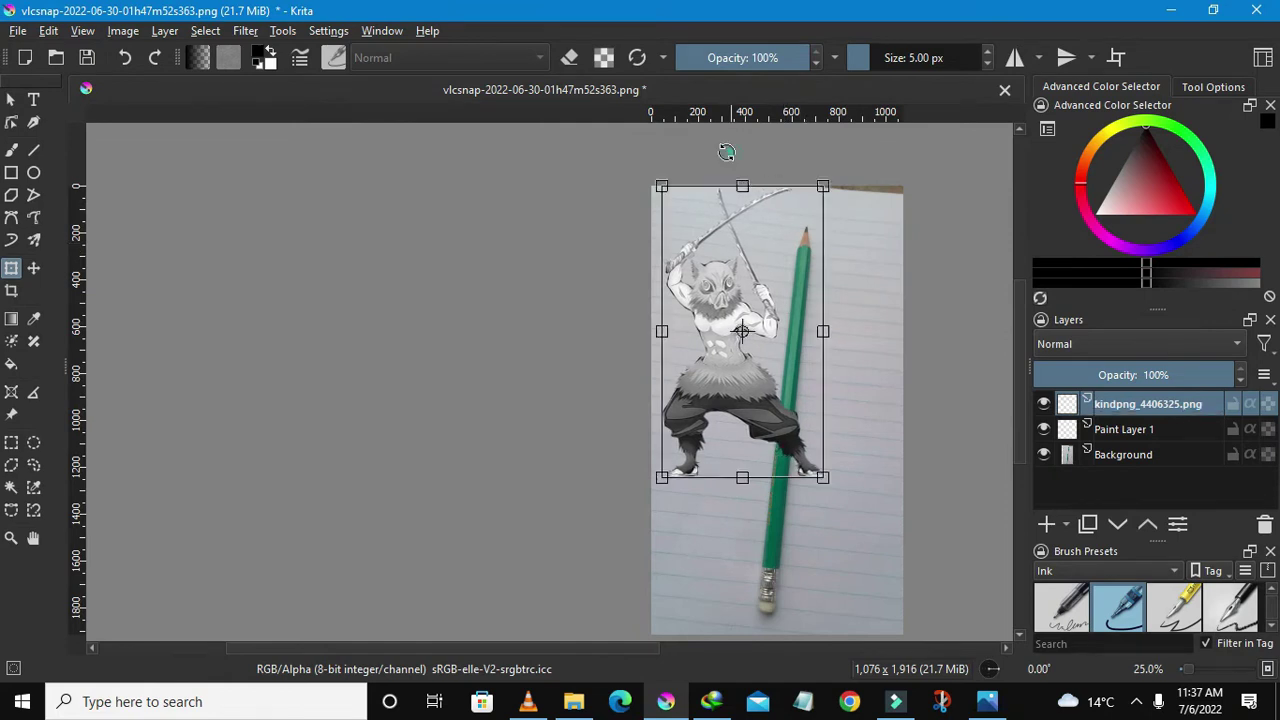
pyautogui.moveTo(726, 152); pyautogui.dragTo(757, 172)
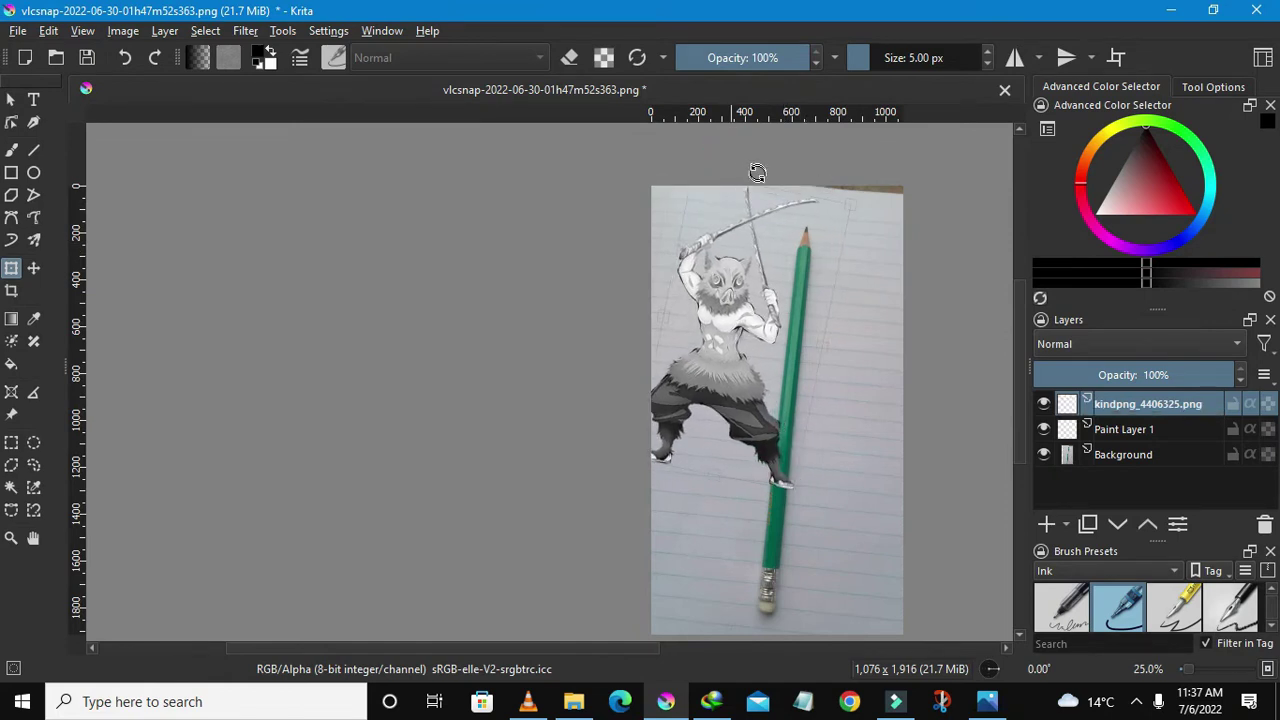
pyautogui.moveTo(714, 349); pyautogui.dragTo(771, 366)
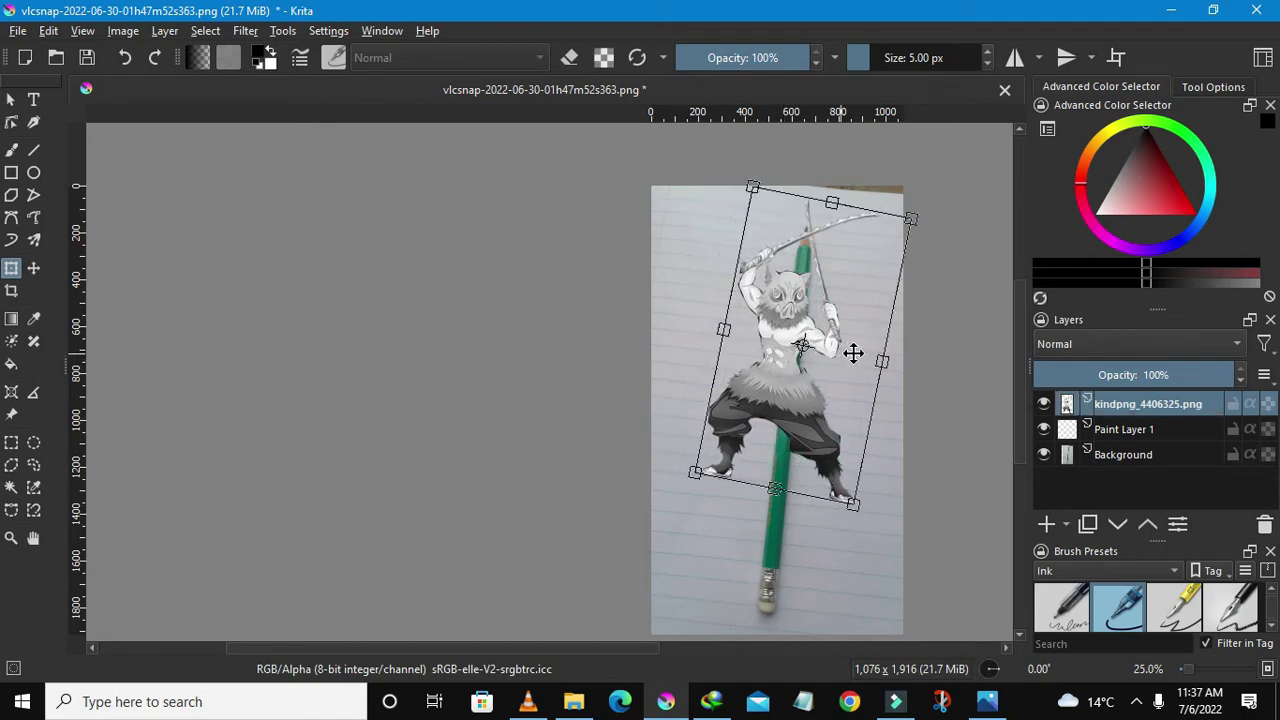
pyautogui.scroll(-2, 814, 336)
pyautogui.scroll(4, 811, 343)
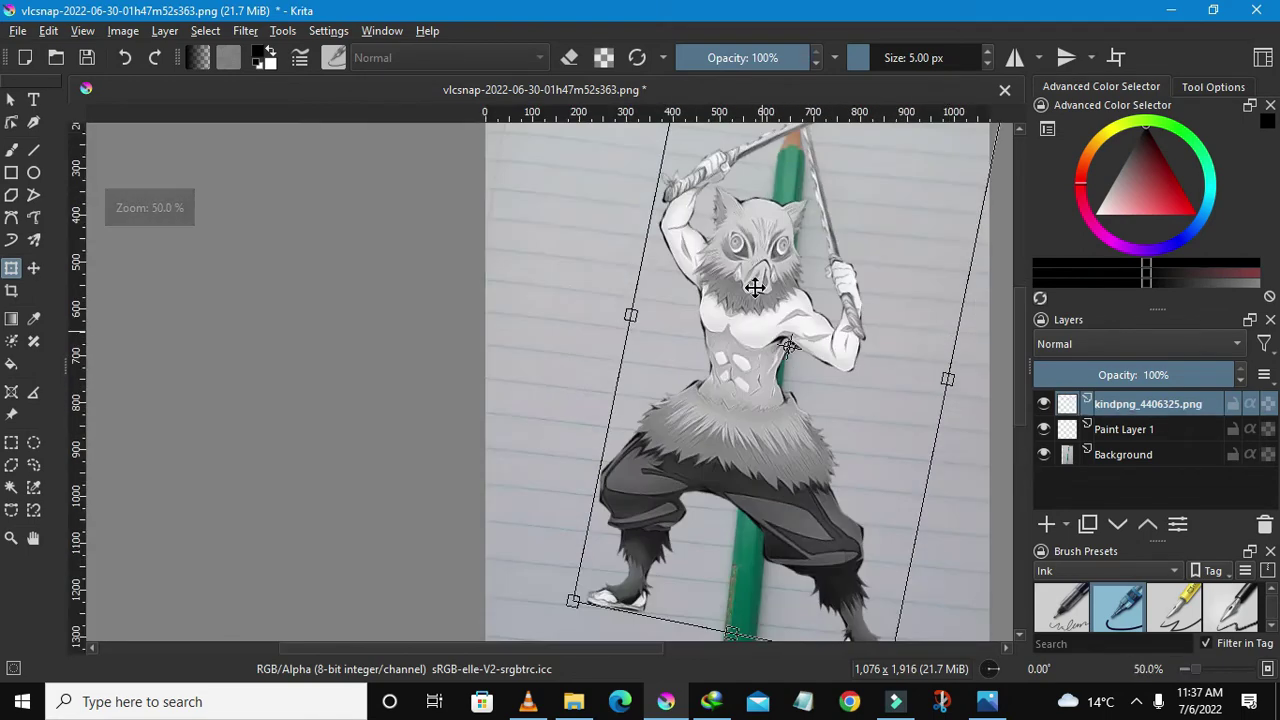
pyautogui.scroll(-1, 783, 243)
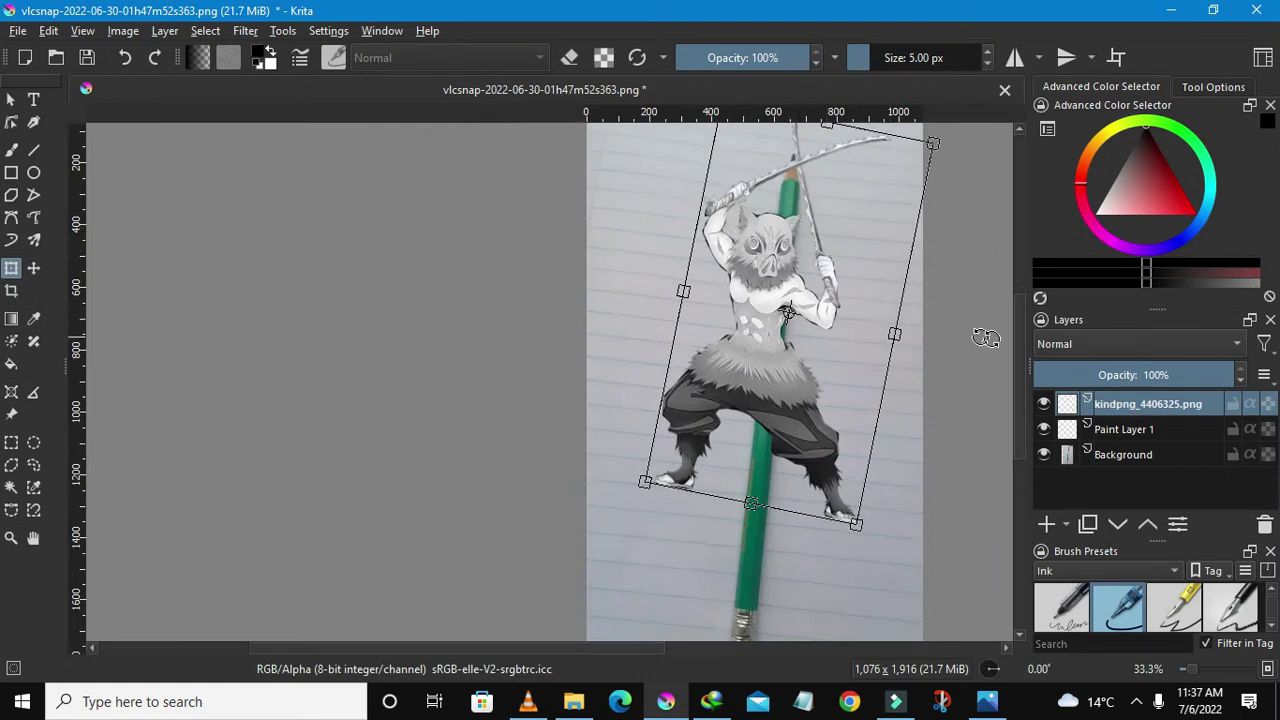
# - Lower the character layer's opacity and nudge it slightly right and down over the pencil
pyautogui.click(1150, 375)
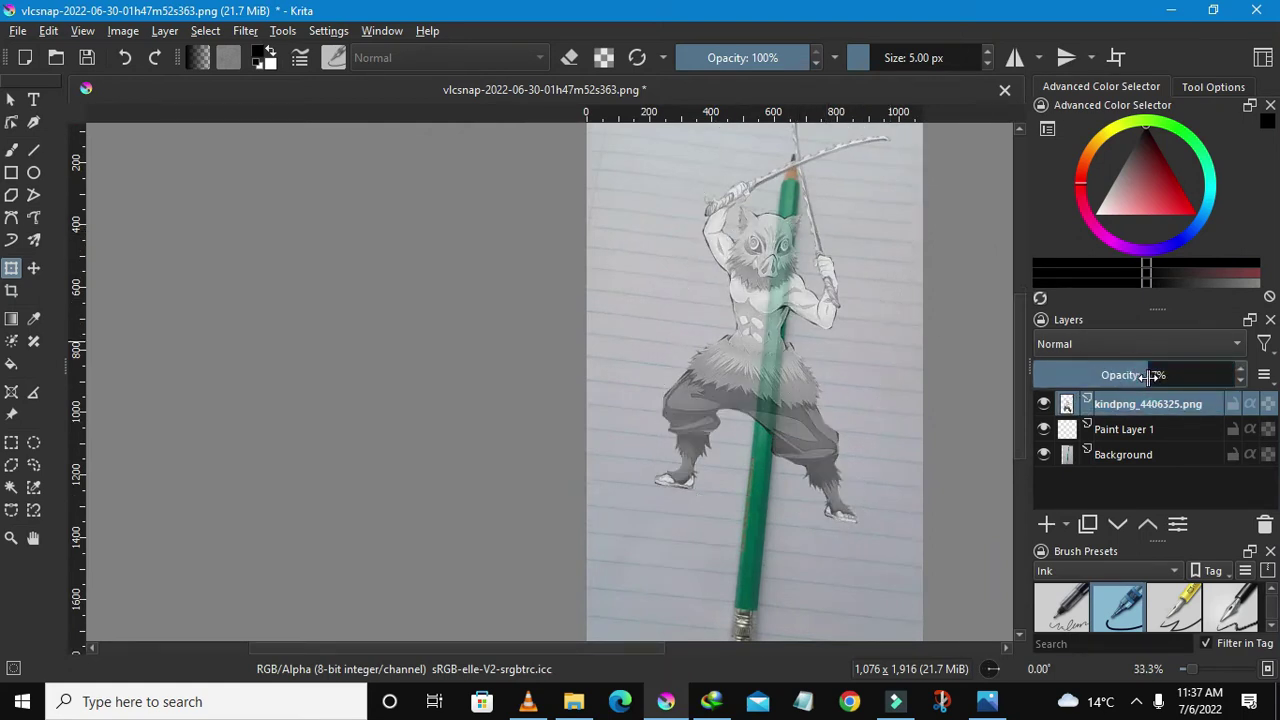
pyautogui.moveTo(1150, 375); pyautogui.dragTo(1155, 375)
pyautogui.scroll(-2, 735, 360)
pyautogui.scroll(2, 712, 256)
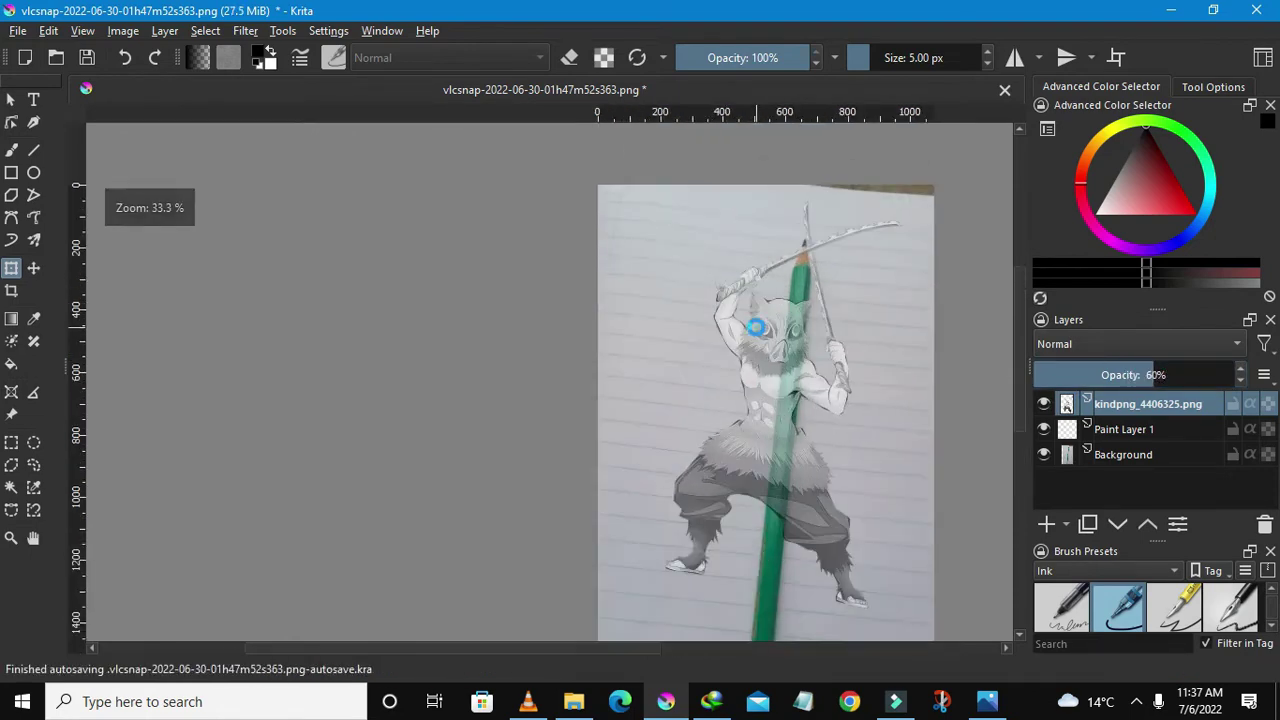
pyautogui.moveTo(757, 327); pyautogui.dragTo(778, 357)
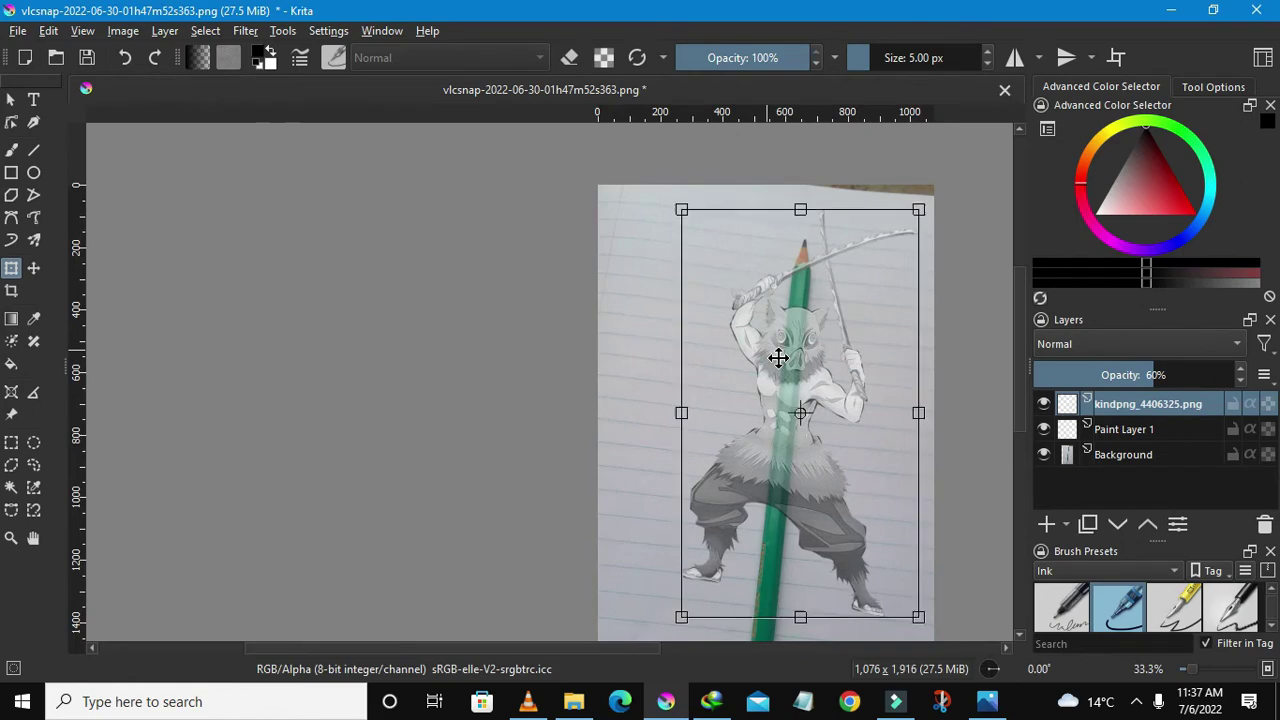
pyautogui.scroll(-2, 714, 338)
pyautogui.scroll(2, 748, 362)
pyautogui.scroll(2, 748, 350)
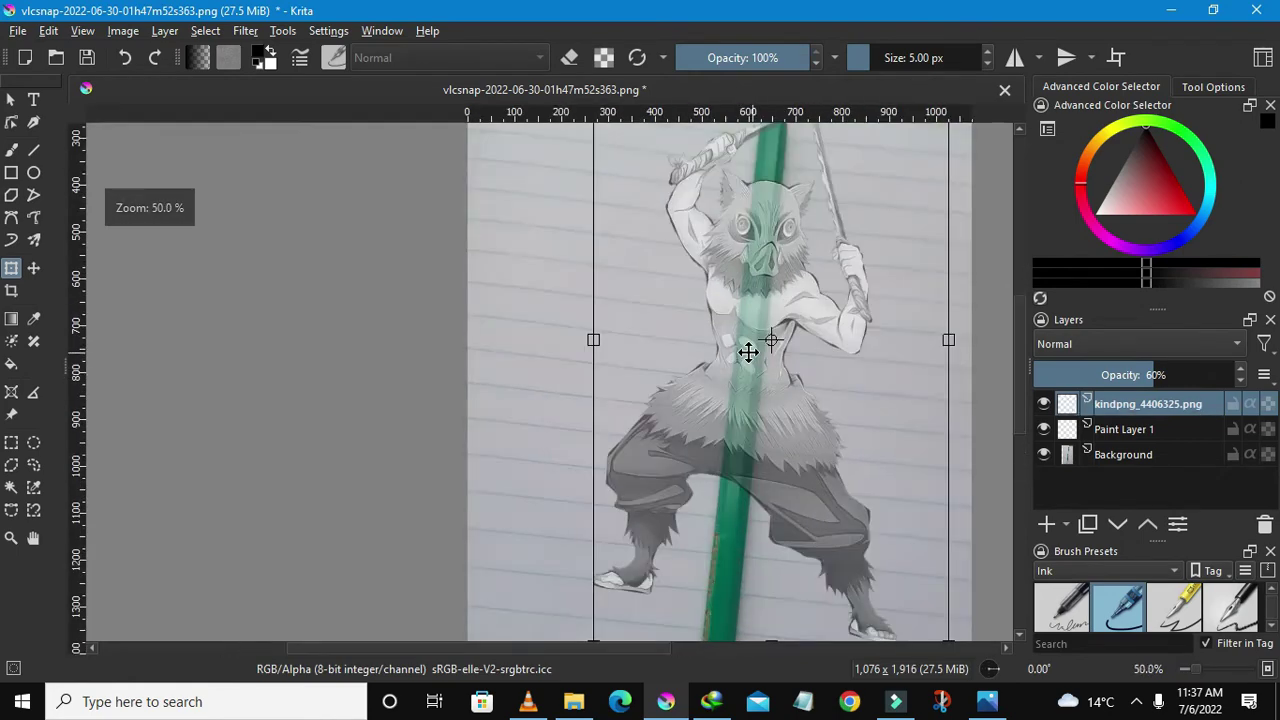
# - Fine-tune the character layer's opacity, briefly 76%, settling at about 63%
pyautogui.click(1160, 385)
pyautogui.moveTo(1160, 385); pyautogui.dragTo(1188, 400)
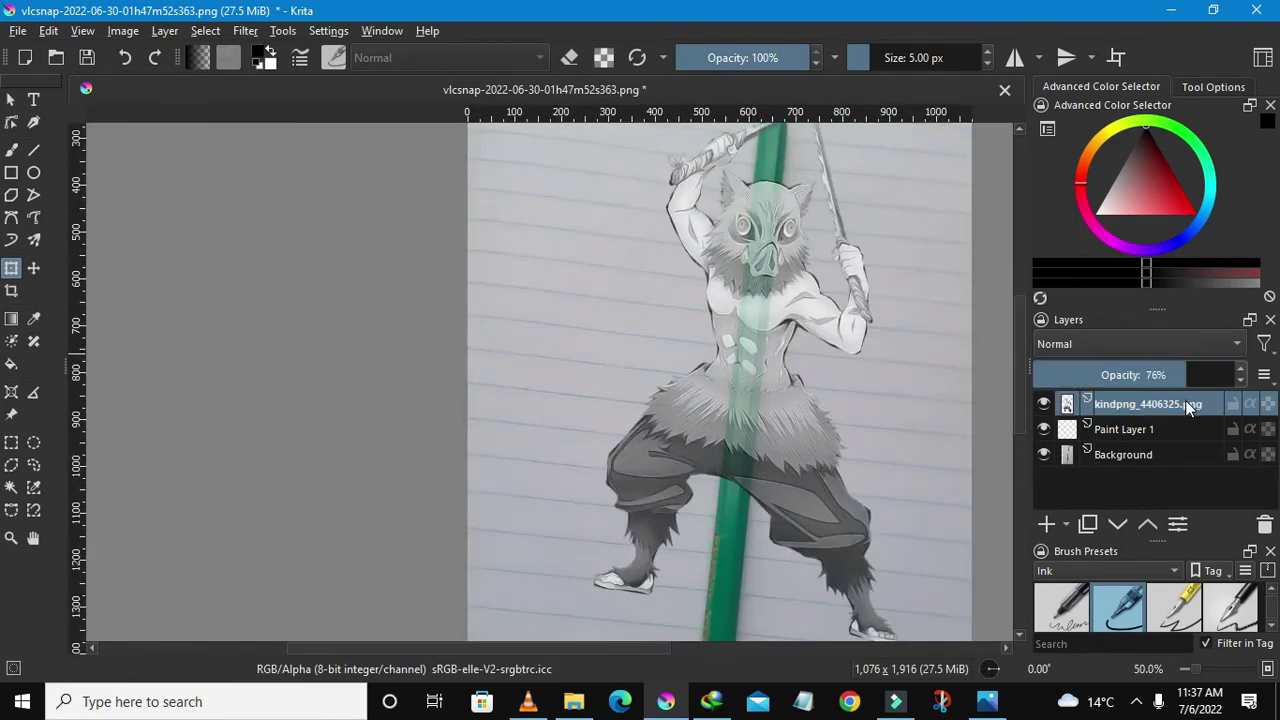
pyautogui.scroll(-1, 808, 307)
pyautogui.scroll(2, 1012, 365)
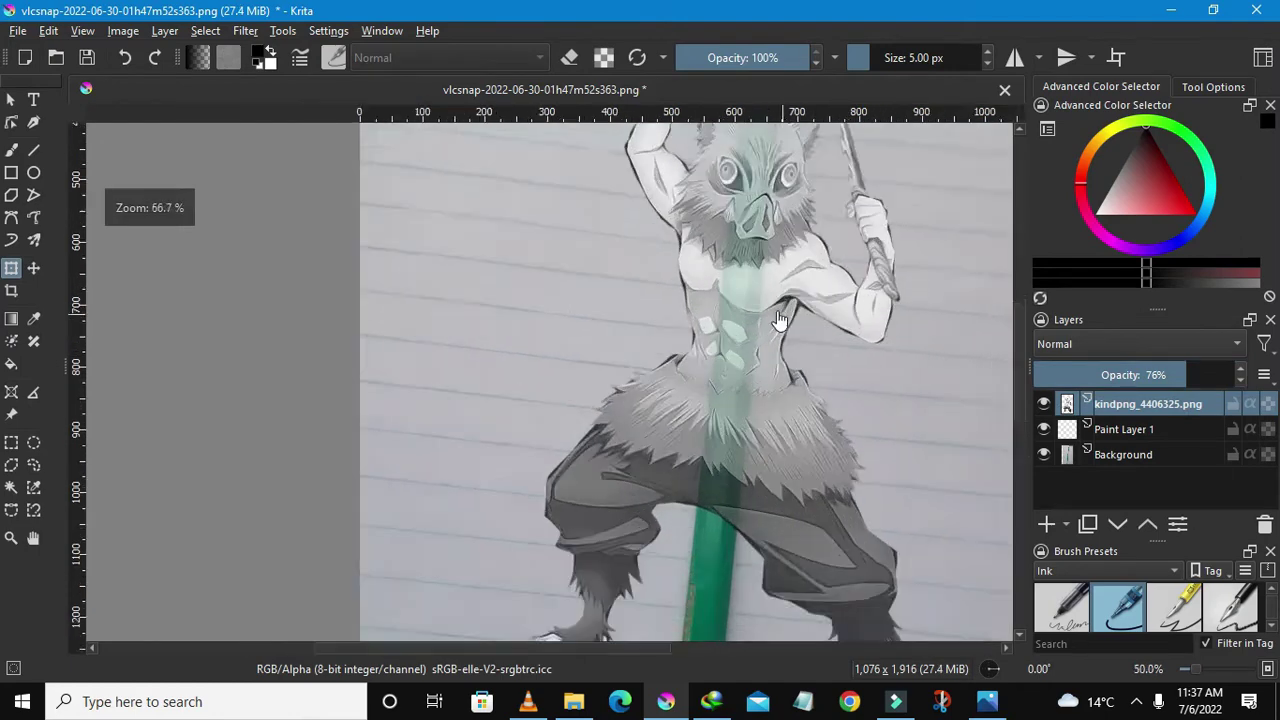
pyautogui.scroll(1, 1012, 365)
pyautogui.click(1158, 376)
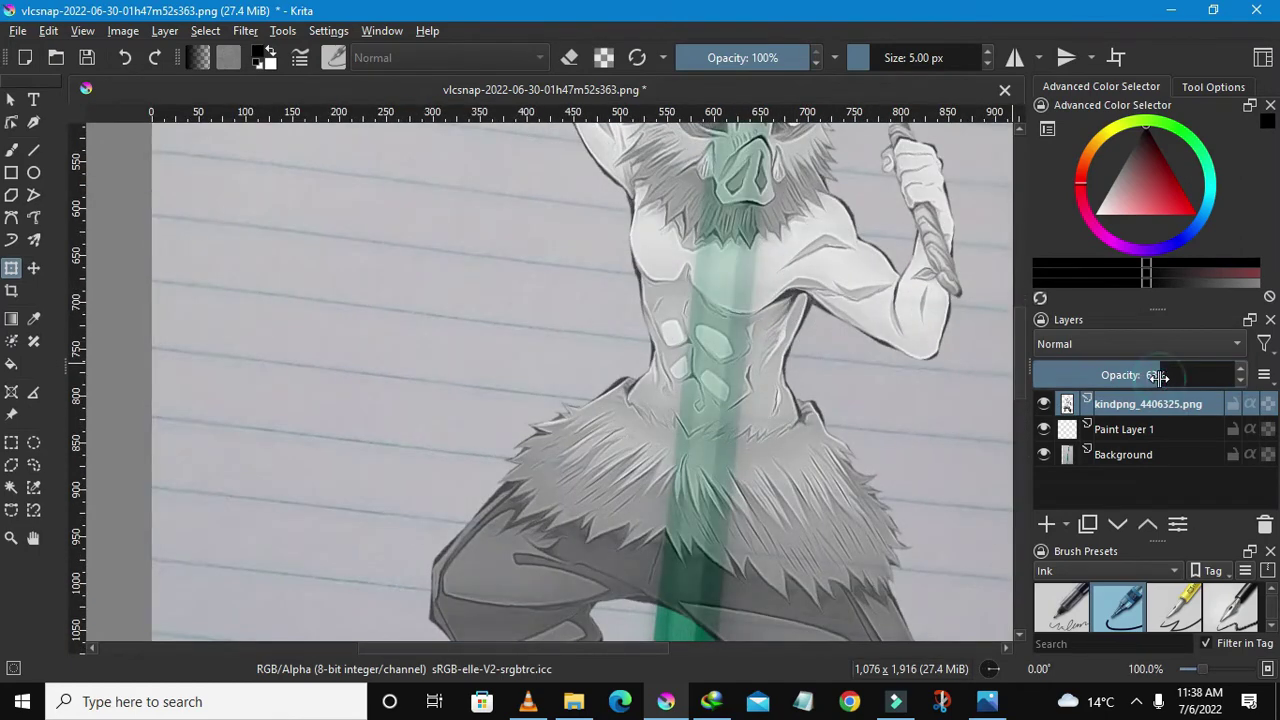
pyautogui.scroll(-4, 710, 325)
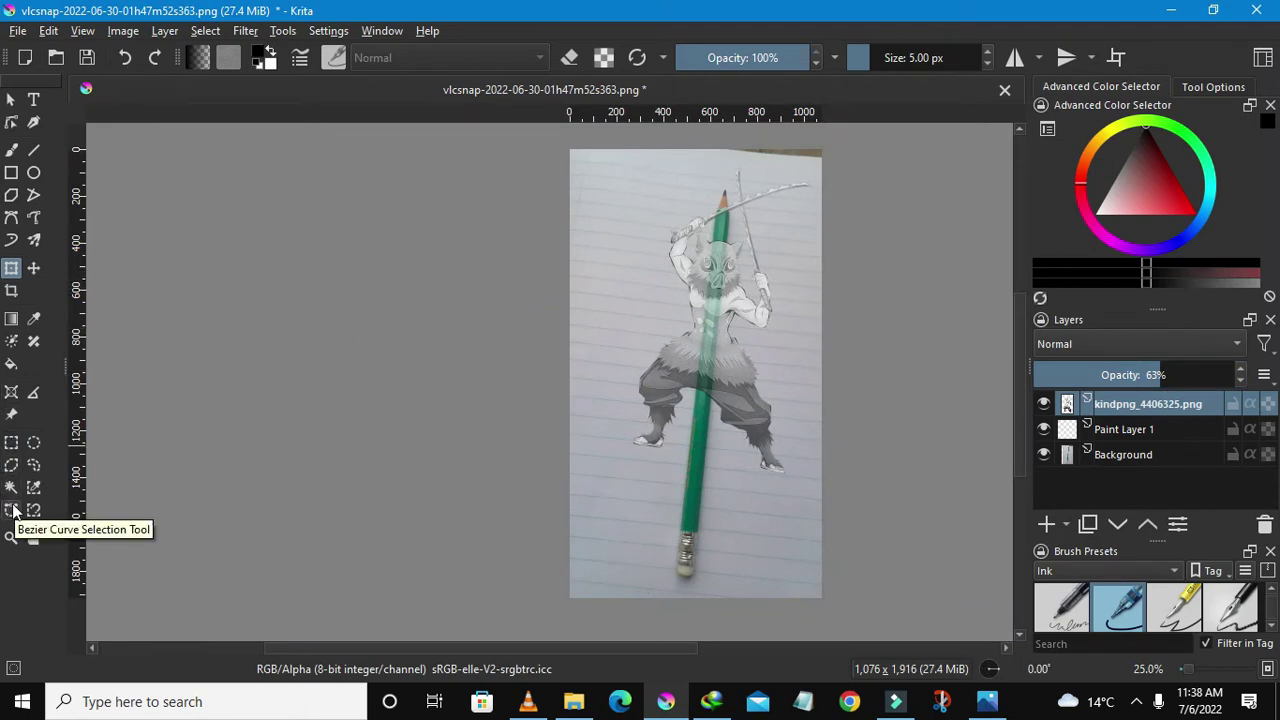
# - Switch to the Bezier Curve Selection Tool and lower the character layer's opacity to about 46%
pyautogui.click(13, 511)
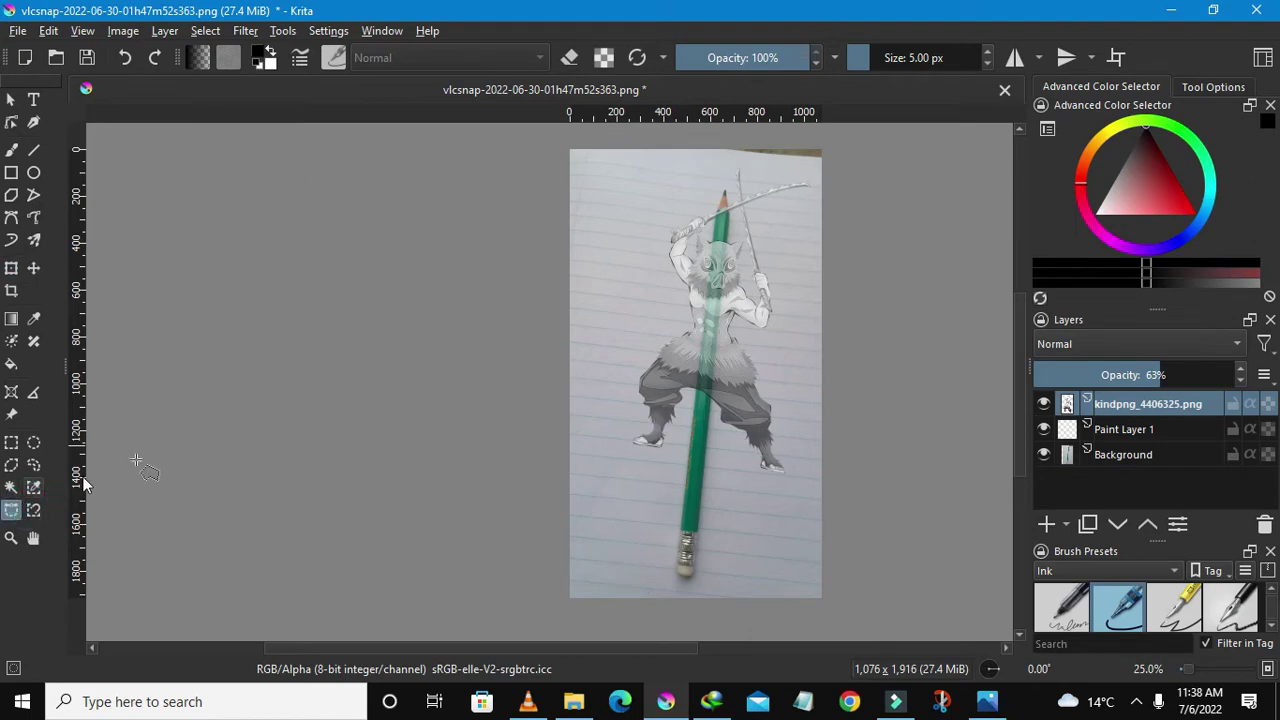
pyautogui.scroll(4, 706, 262)
pyautogui.scroll(2, 730, 220)
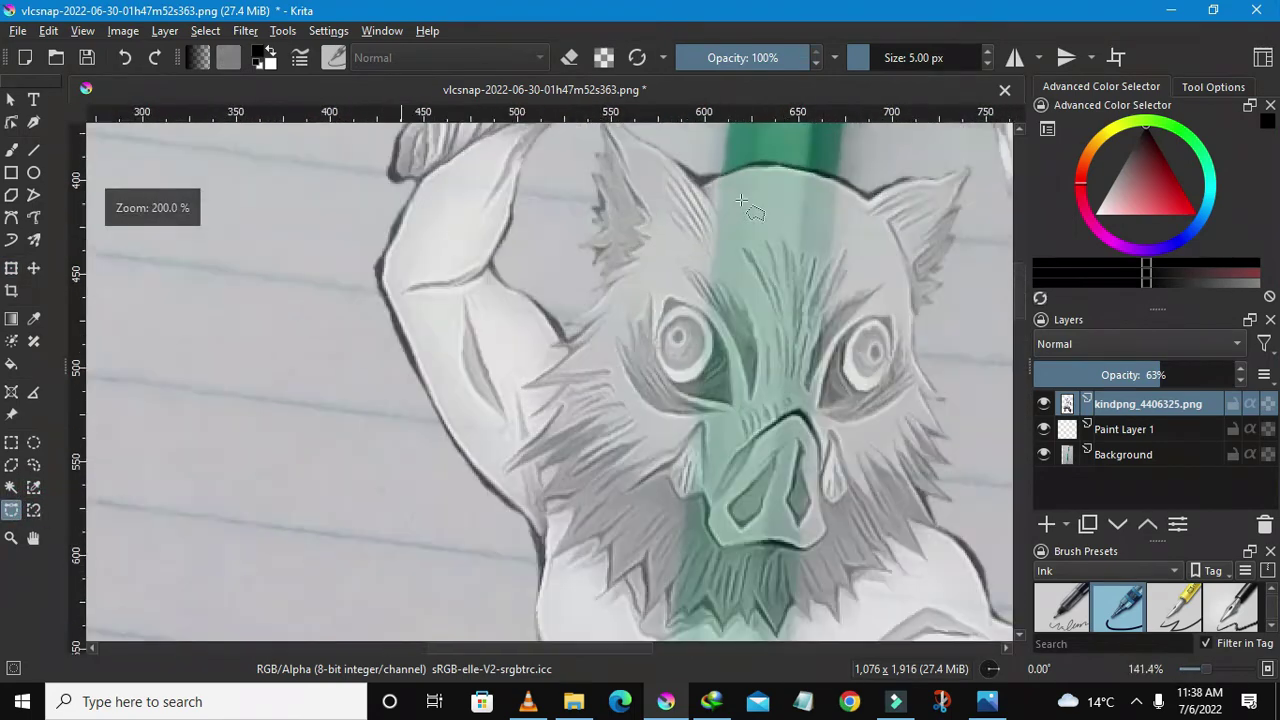
pyautogui.click(1133, 373)
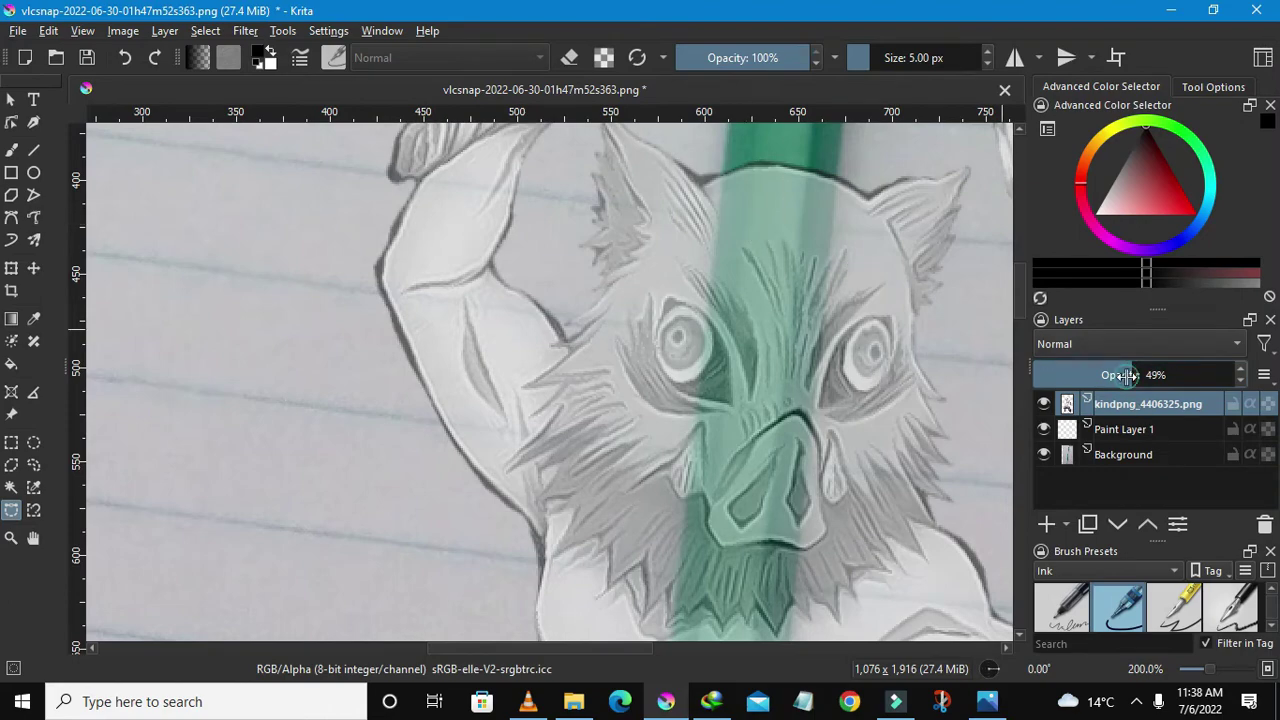
pyautogui.click(1127, 375)
pyautogui.scroll(-2, 568, 270)
pyautogui.scroll(-2, 568, 270)
pyautogui.scroll(-1, 568, 270)
pyautogui.scroll(-1, 568, 270)
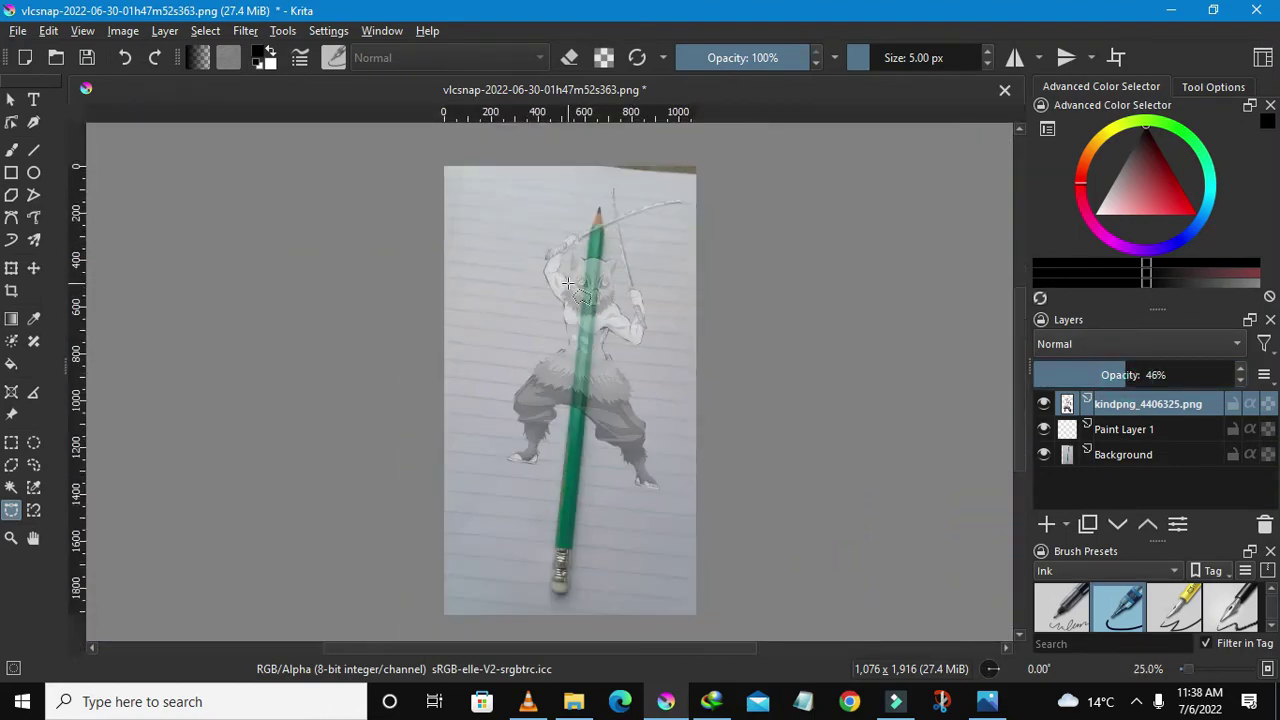
pyautogui.scroll(1, 556, 280)
pyautogui.scroll(2, 570, 258)
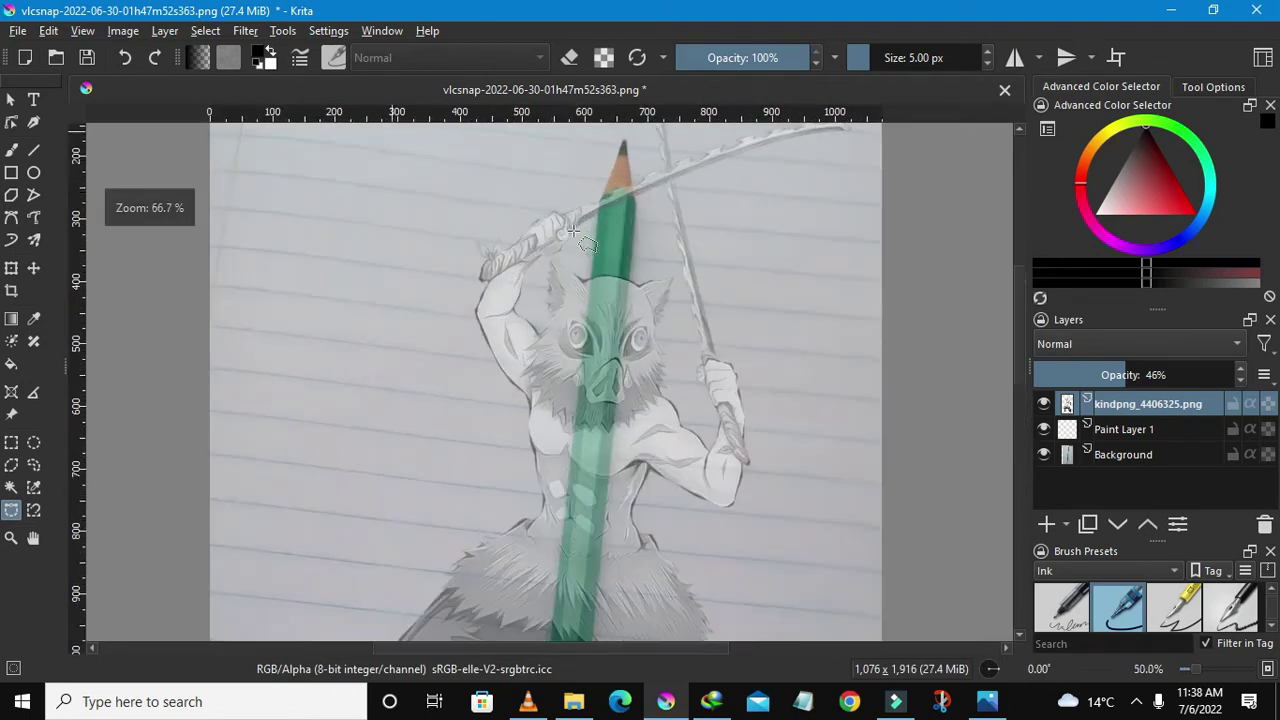
pyautogui.scroll(1, 596, 225)
pyautogui.scroll(3, 606, 199)
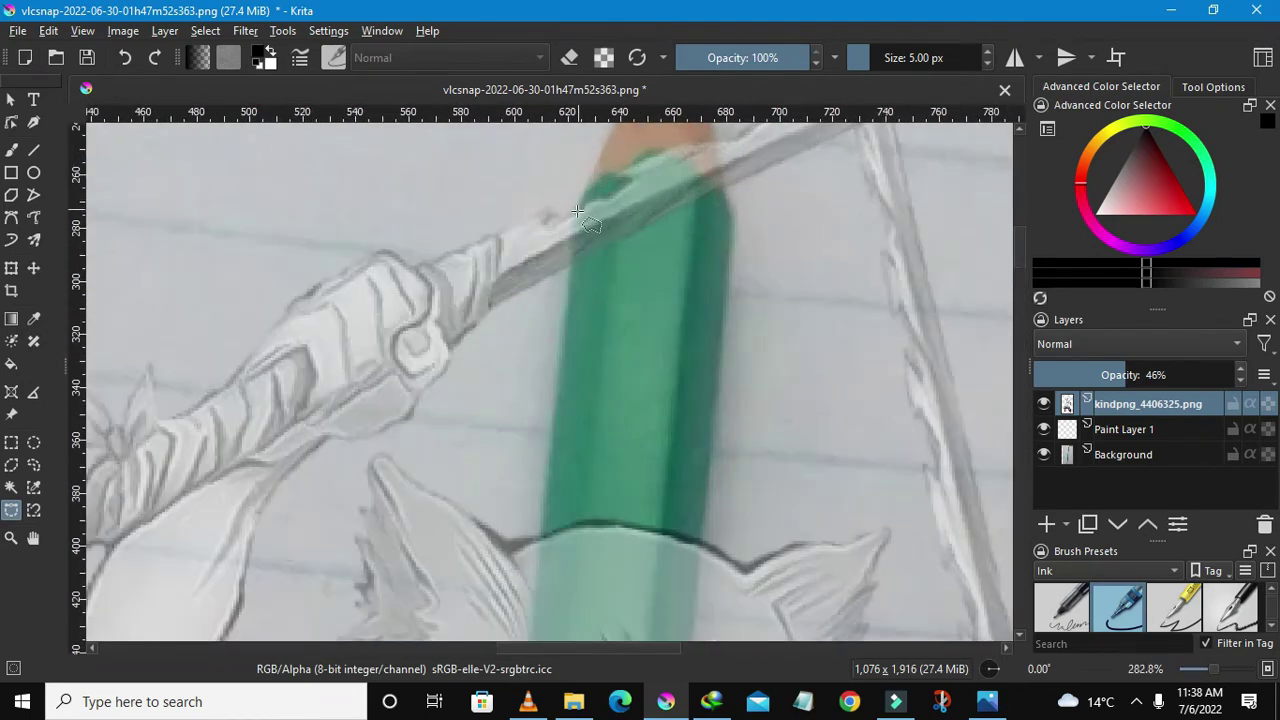
# - Place the first outline points along the pencil's edge and drop the layer opacity to 32%
pyautogui.click(576, 211)
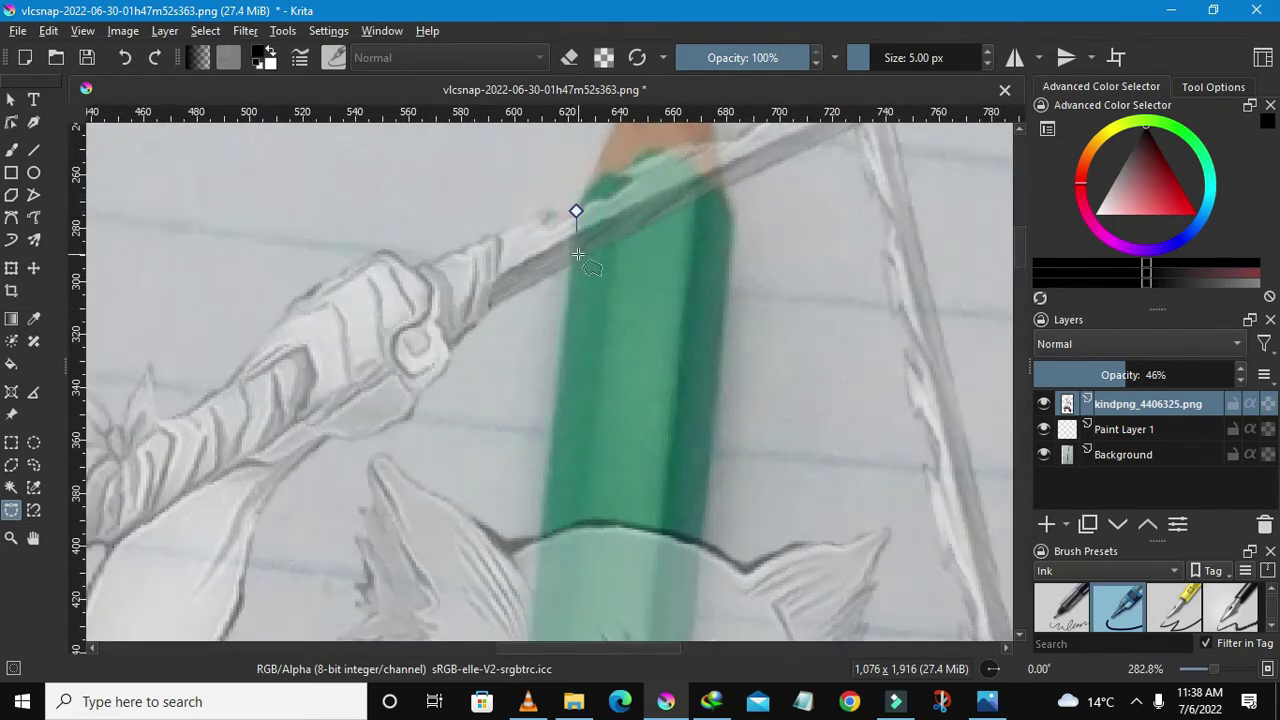
pyautogui.click(540, 556)
pyautogui.scroll(-1, 540, 556)
pyautogui.scroll(-1, 540, 556)
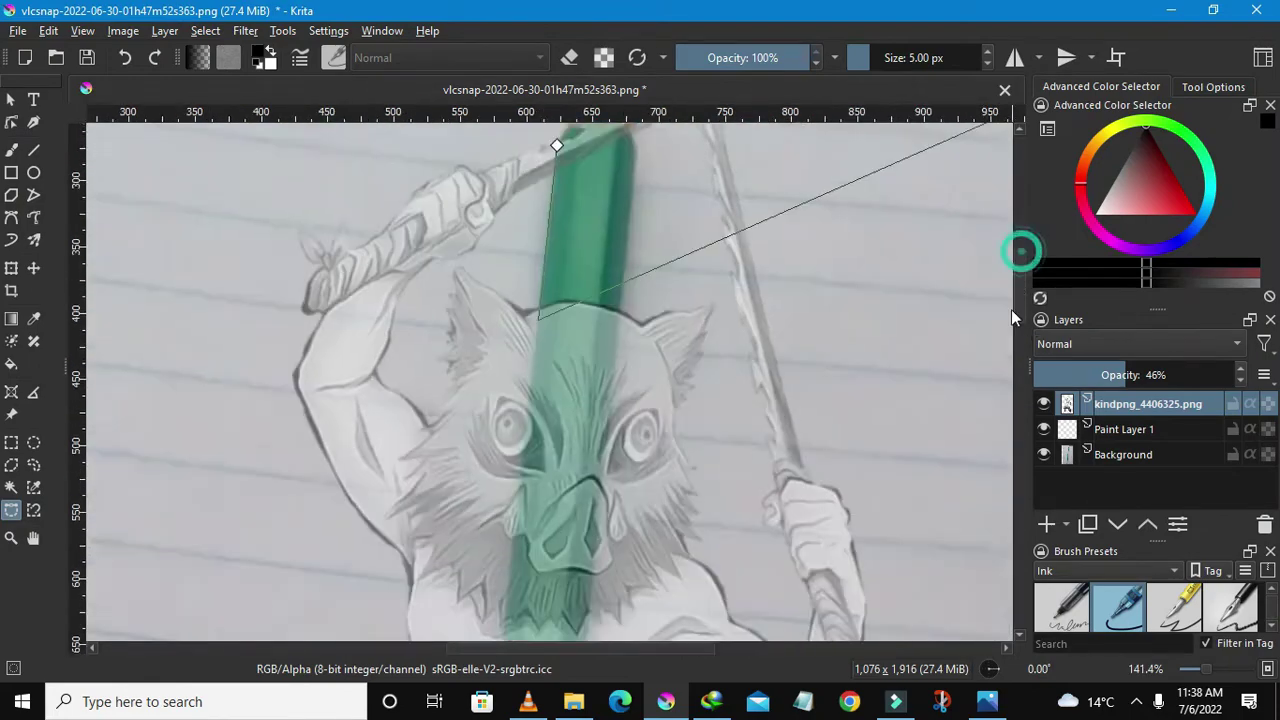
pyautogui.scroll(-5, 1011, 316)
pyautogui.scroll(2, 498, 350)
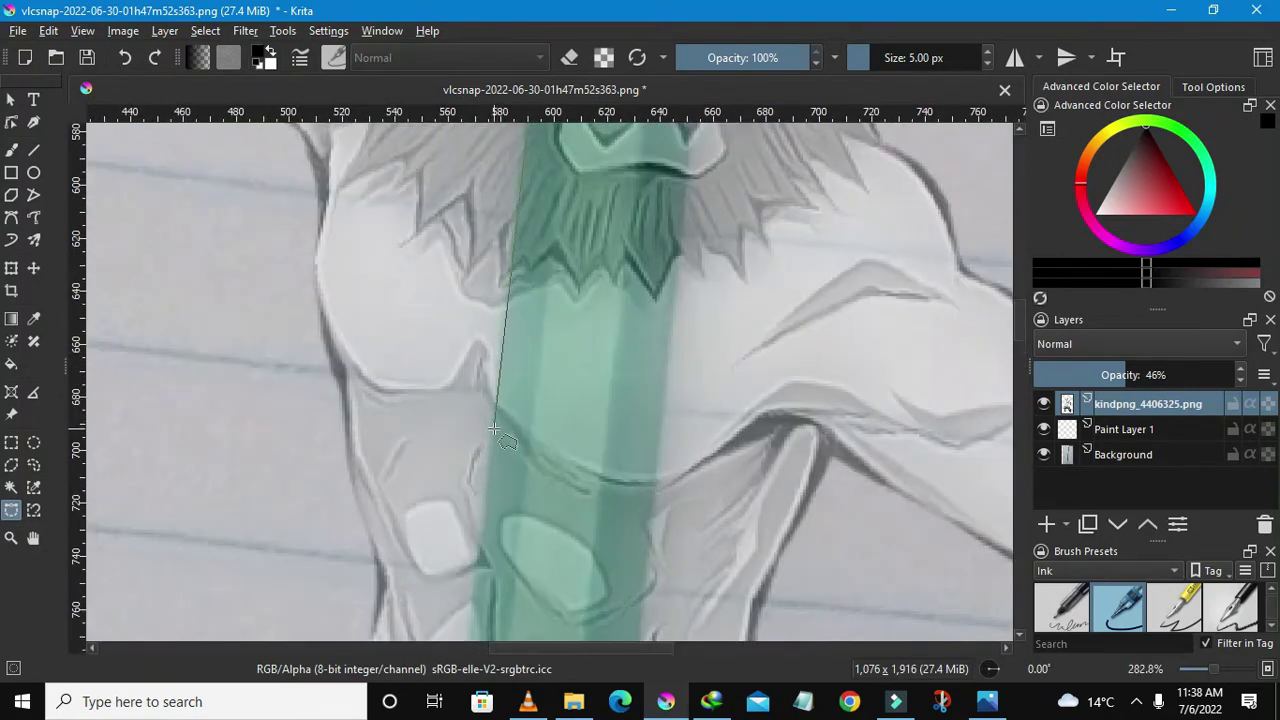
pyautogui.click(1095, 374)
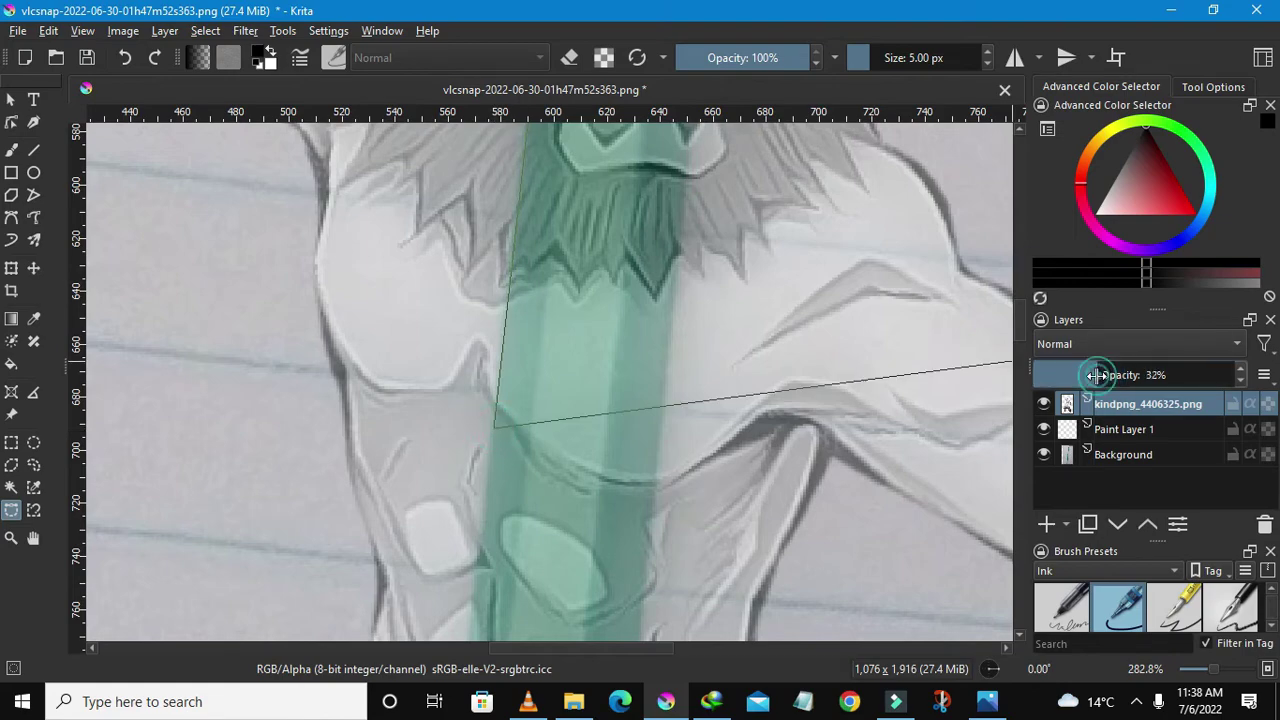
# - Zoom out over the page and anchor the selection outline on the pencil's left edge
pyautogui.press('-')
pyautogui.press('-')
pyautogui.press('-')
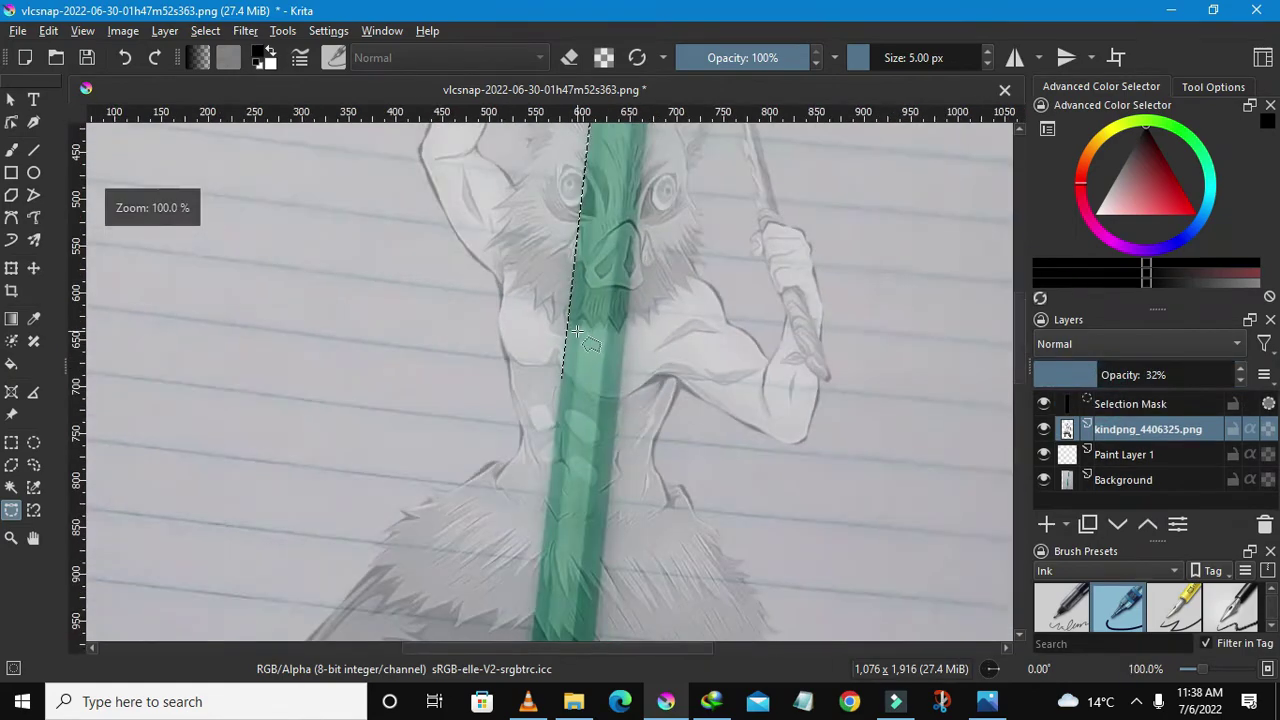
pyautogui.press('-')
pyautogui.press('-')
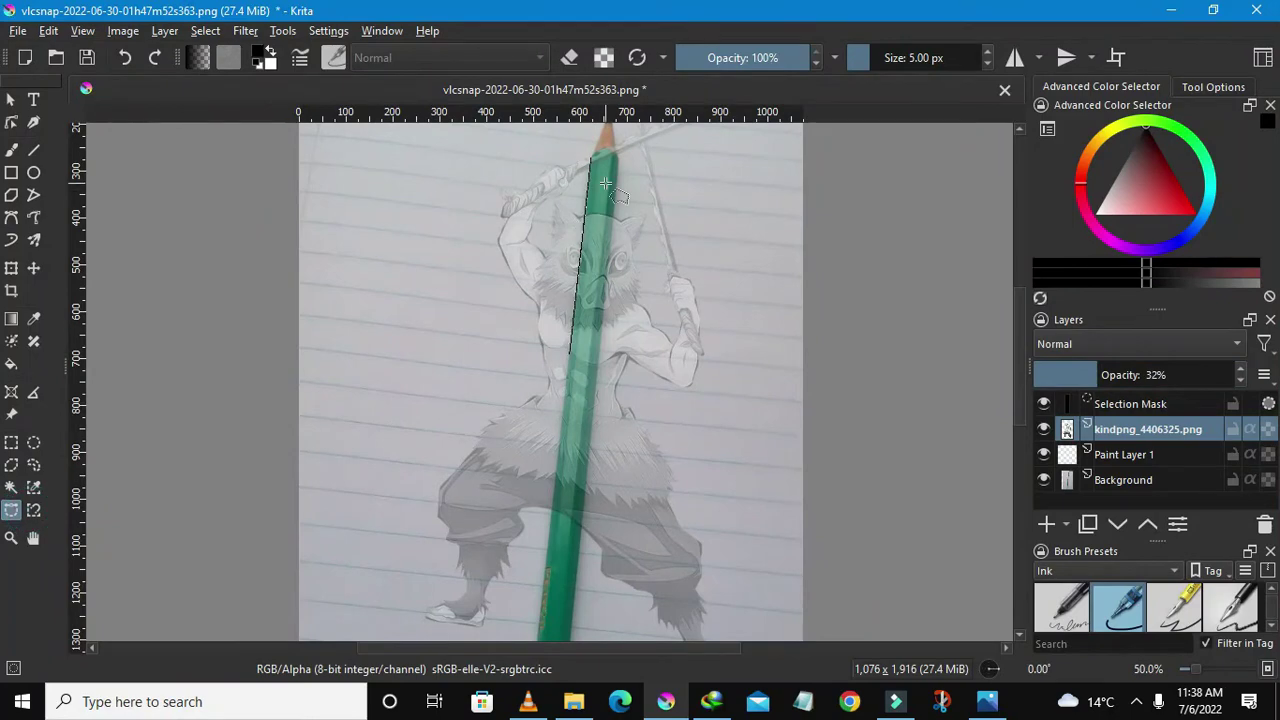
pyautogui.press('-')
pyautogui.press('-')
pyautogui.scroll(4, 623, 186)
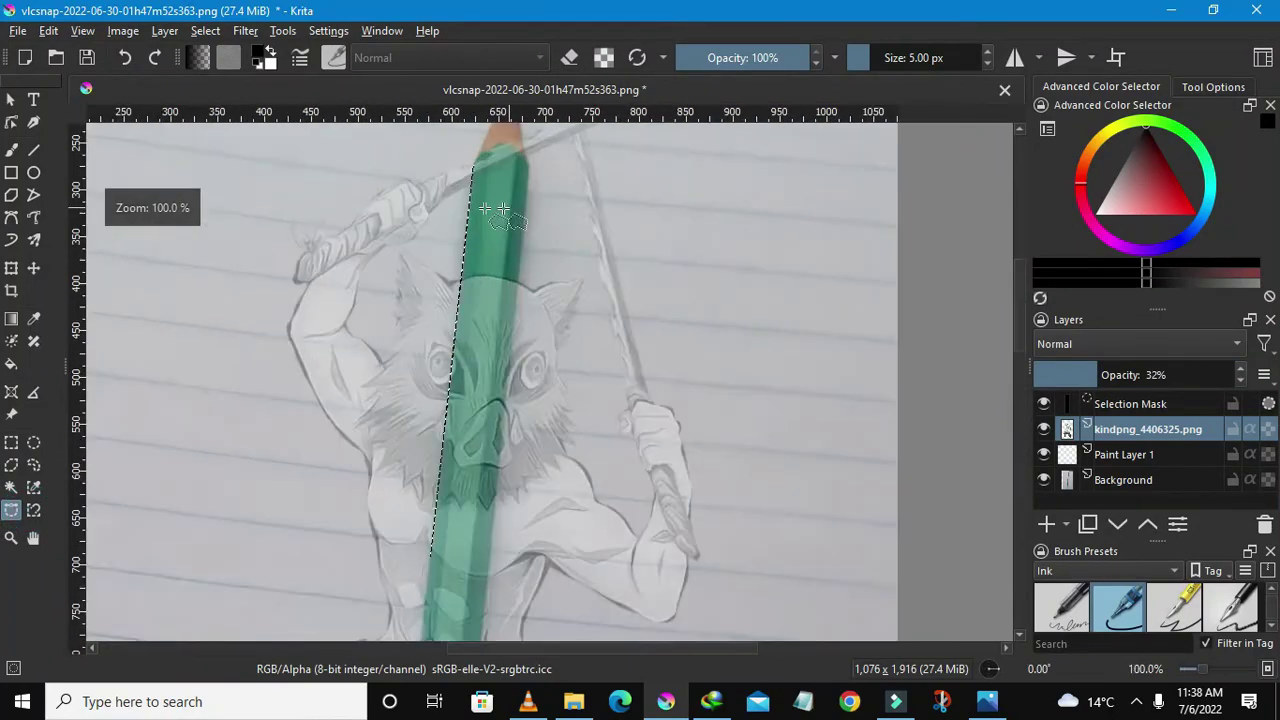
pyautogui.scroll(1, 470, 155)
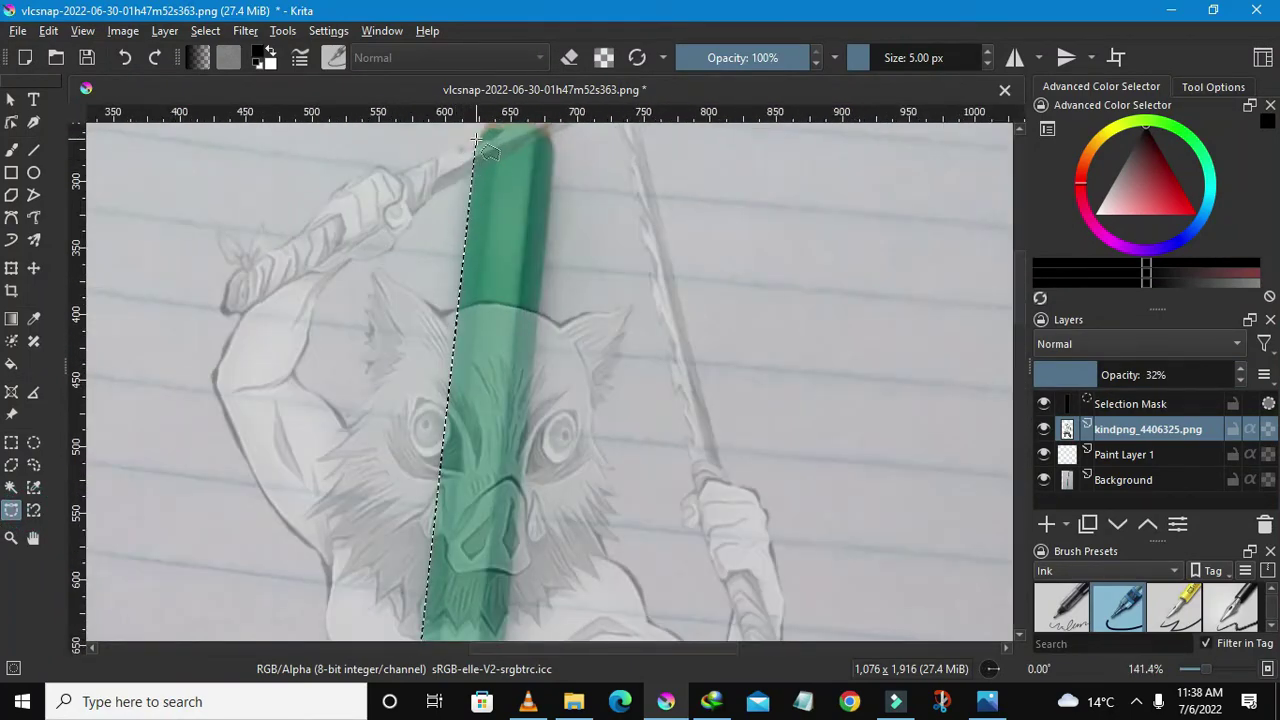
pyautogui.scroll(3, 446, 293)
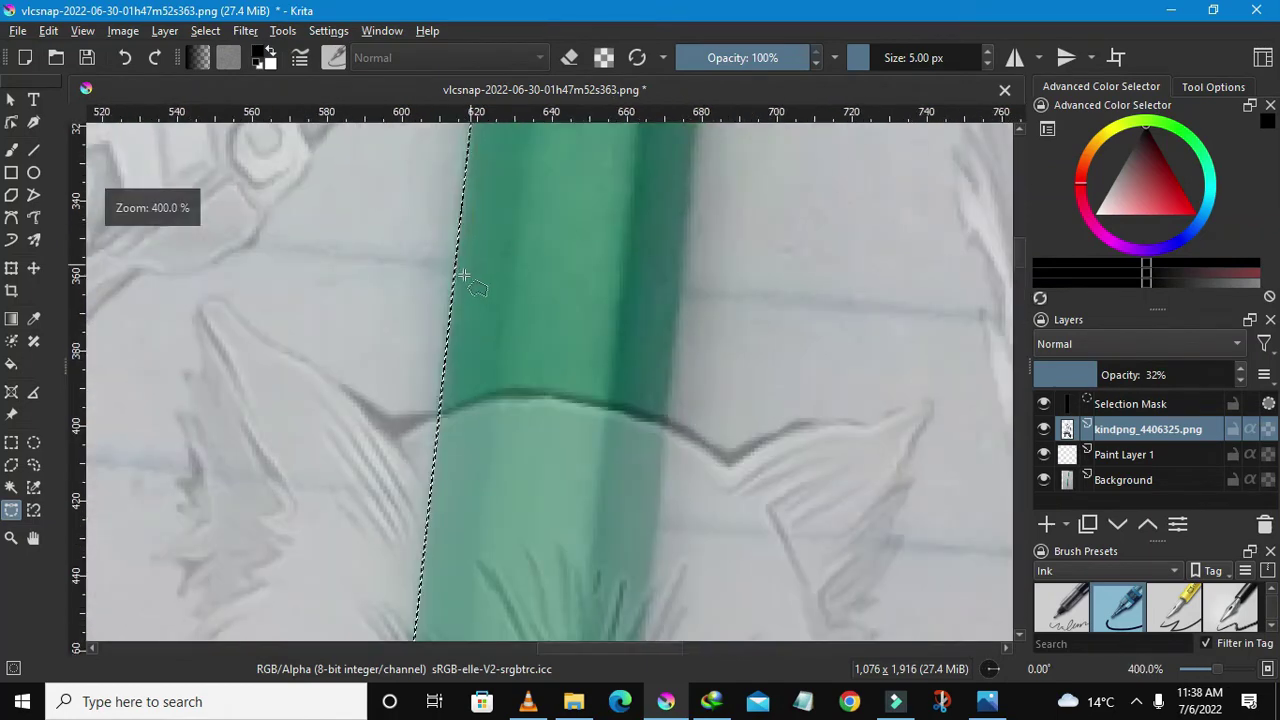
pyautogui.click(441, 357)
pyautogui.scroll(-4, 441, 357)
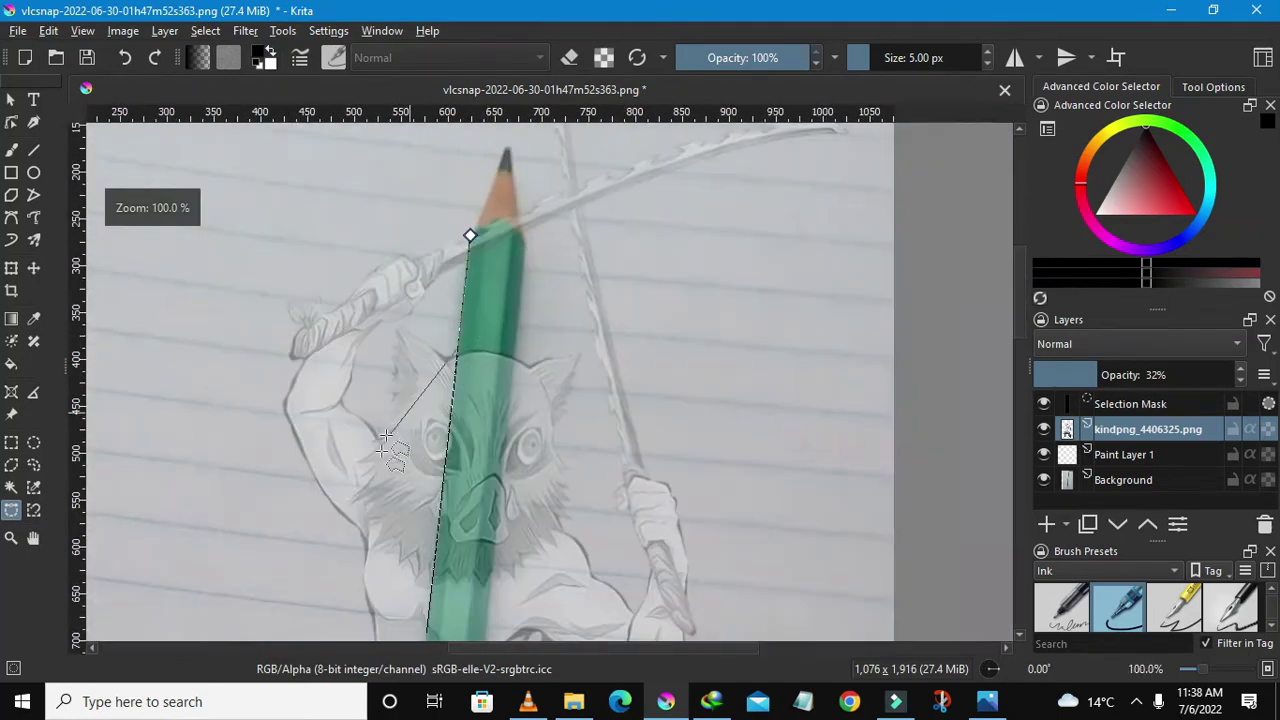
pyautogui.scroll(-2, 385, 437)
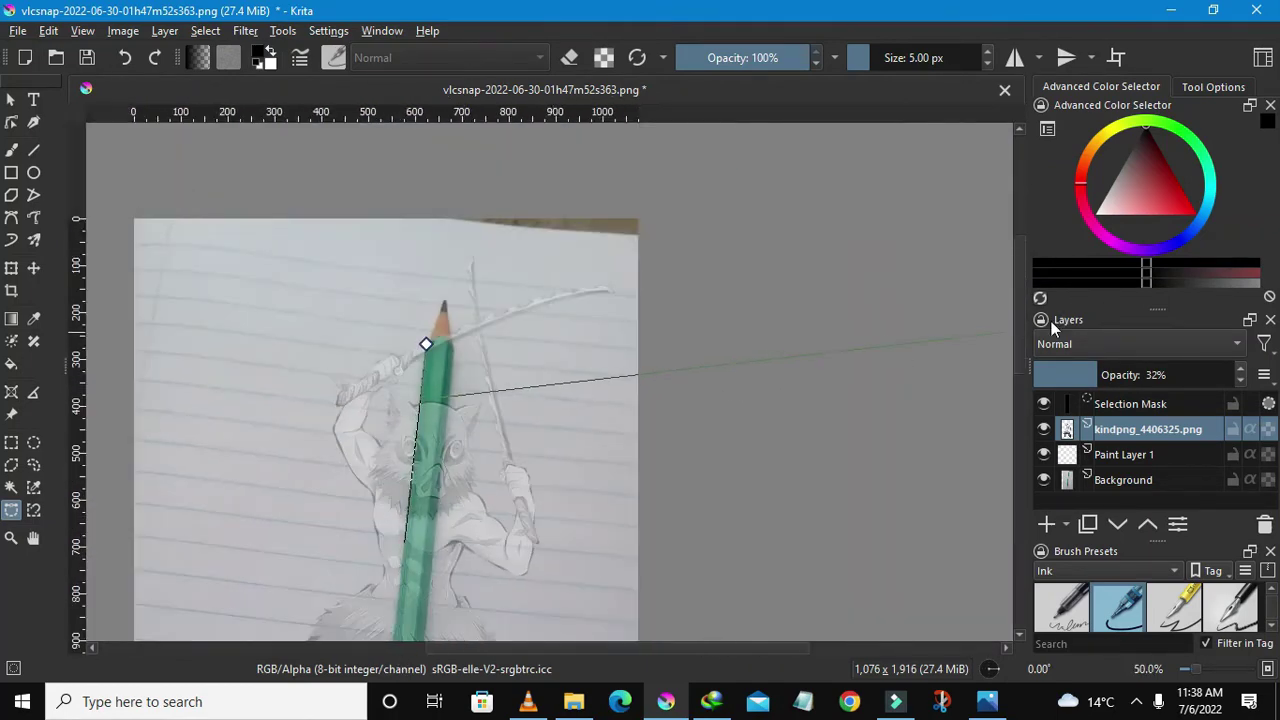
# - Follow the pencil's left edge down and add a corner point on its right edge
pyautogui.moveTo(1024, 333); pyautogui.dragTo(1024, 380)
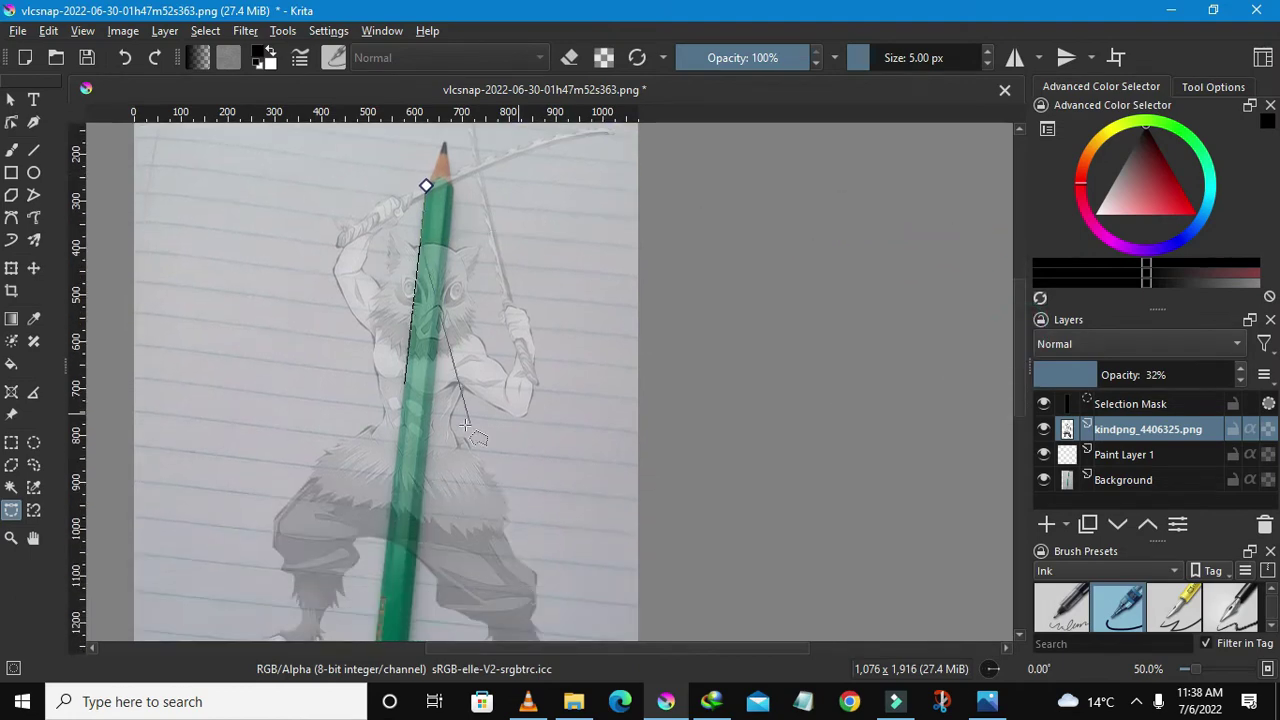
pyautogui.scroll(2, 380, 575)
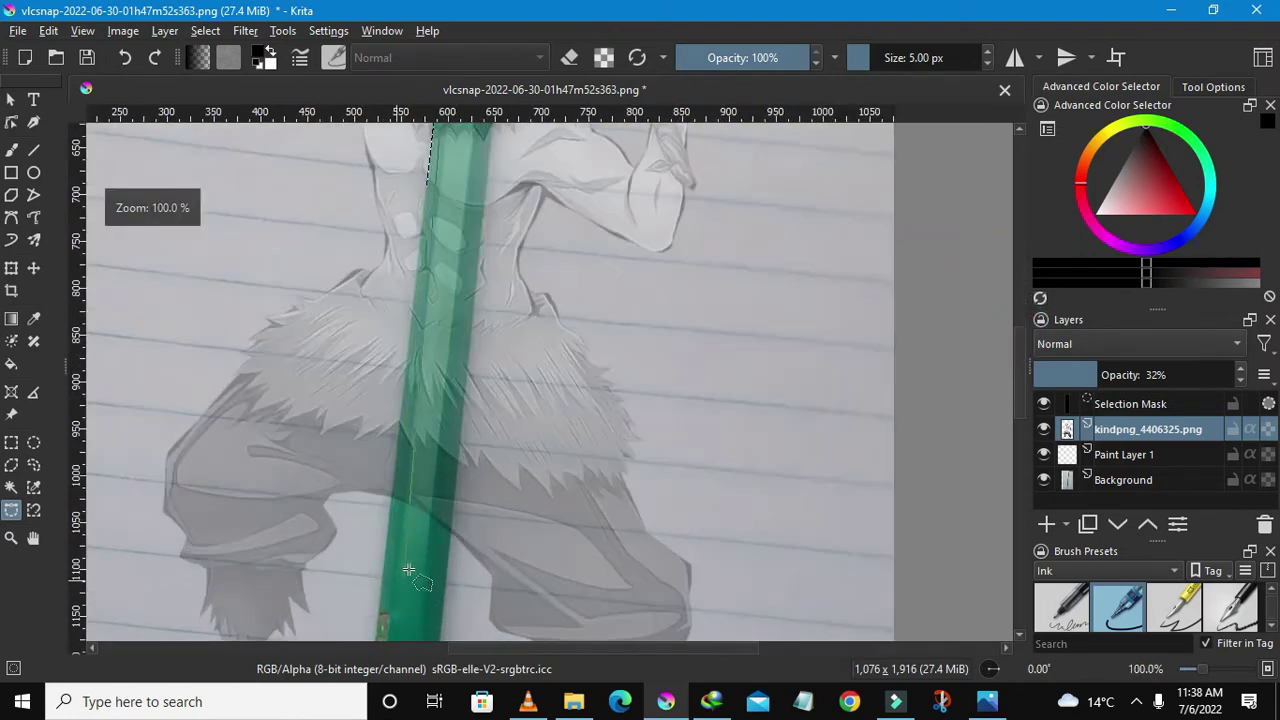
pyautogui.scroll(1, 388, 540)
pyautogui.scroll(1, 391, 522)
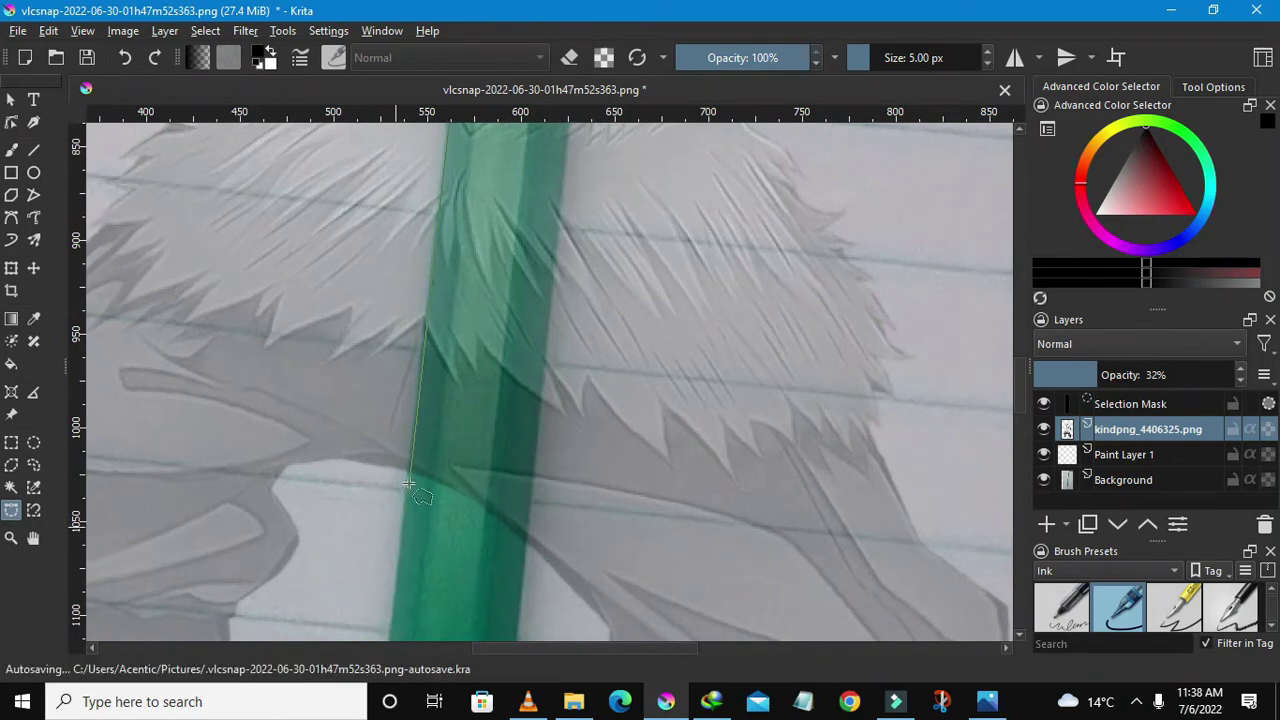
pyautogui.scroll(2, 413, 455)
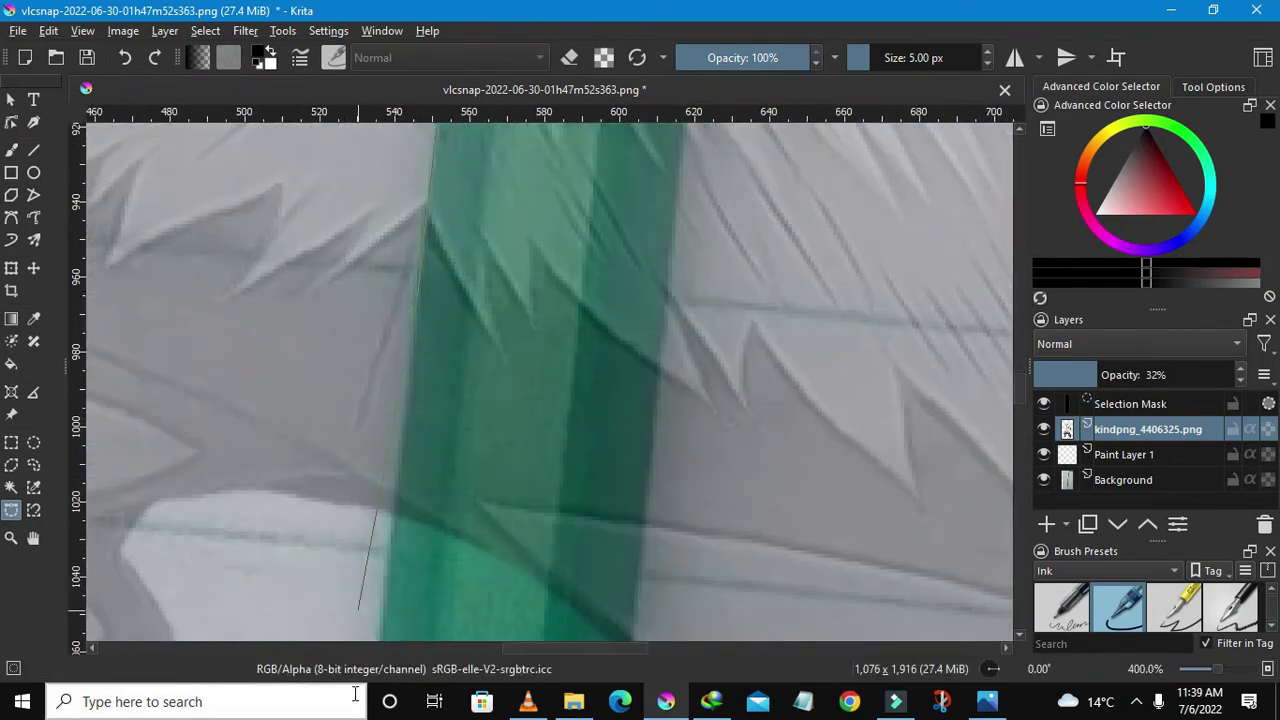
pyautogui.scroll(-3, 380, 585)
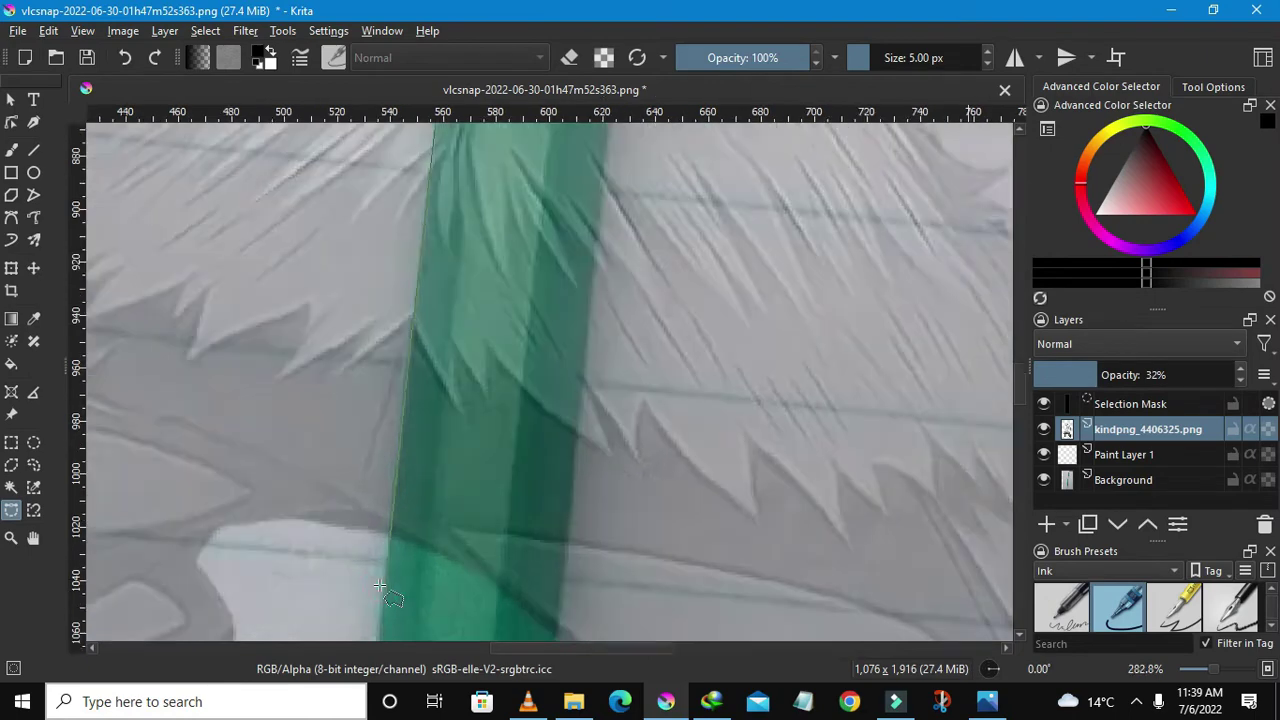
pyautogui.scroll(-2, 380, 585)
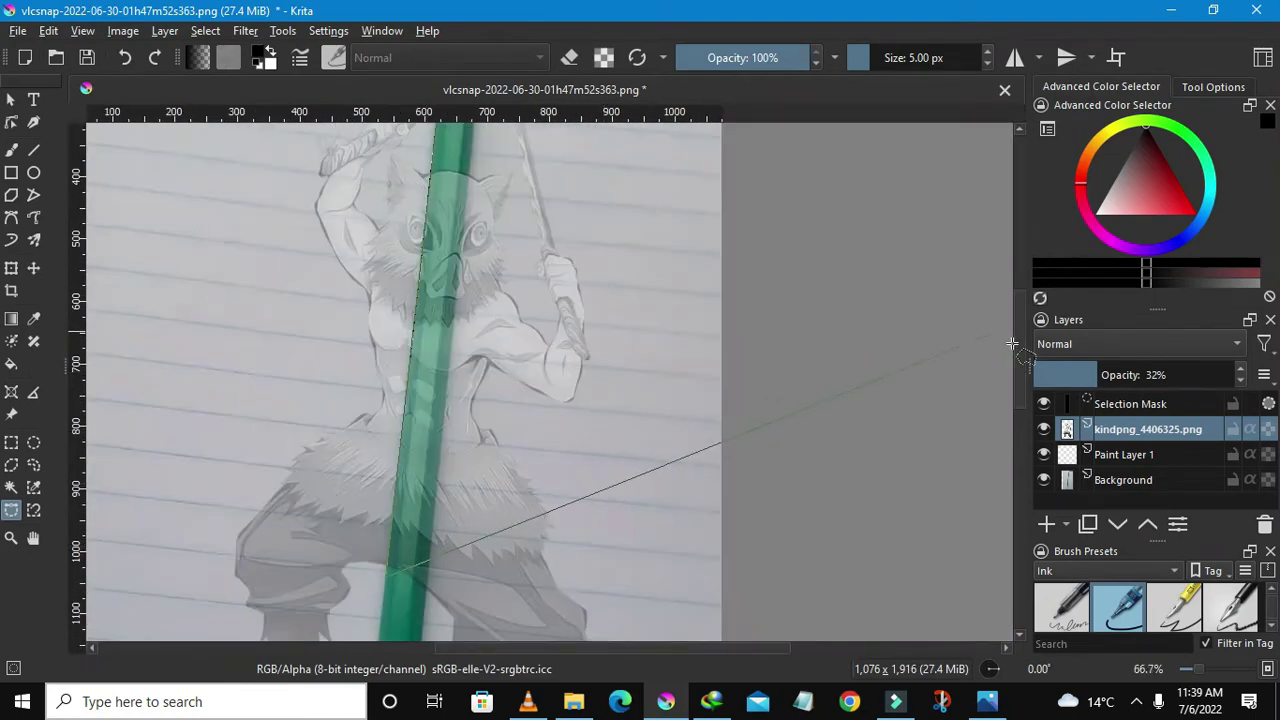
pyautogui.moveTo(1025, 347); pyautogui.dragTo(1019, 392)
pyautogui.scroll(-1, 540, 482)
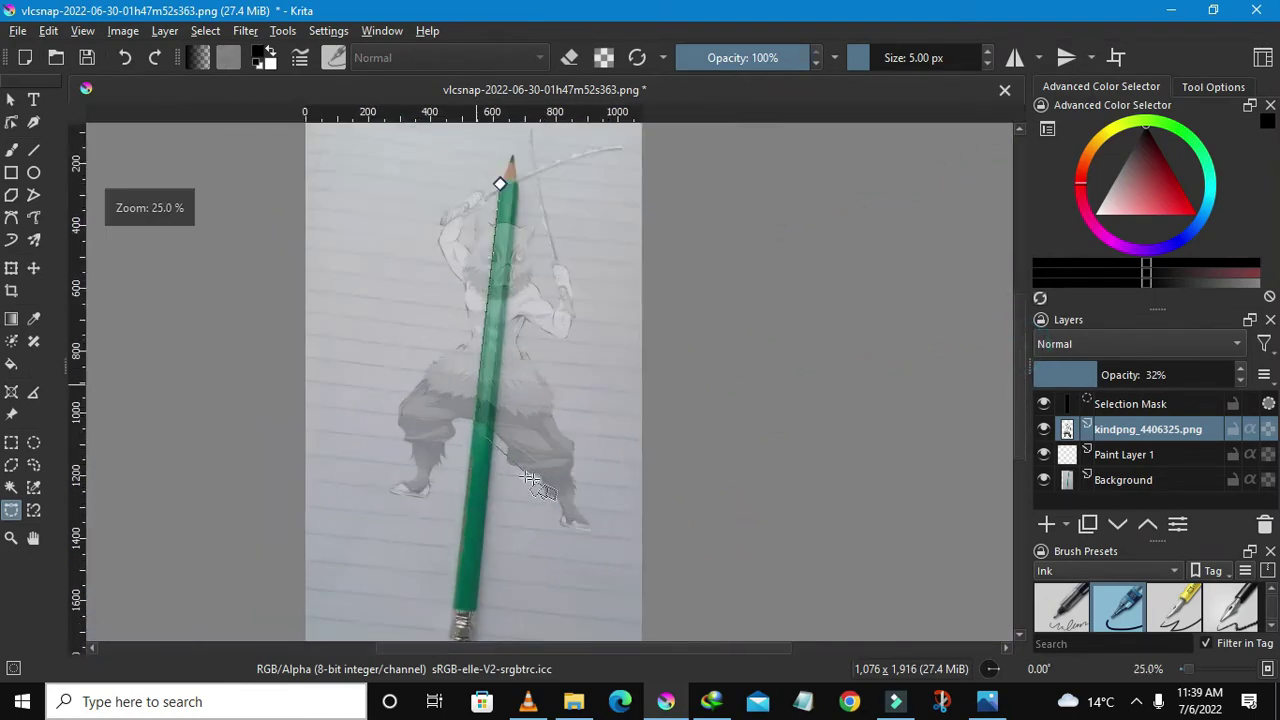
pyautogui.scroll(1, 520, 480)
pyautogui.scroll(2, 500, 475)
pyautogui.scroll(2, 497, 480)
pyautogui.scroll(1, 497, 480)
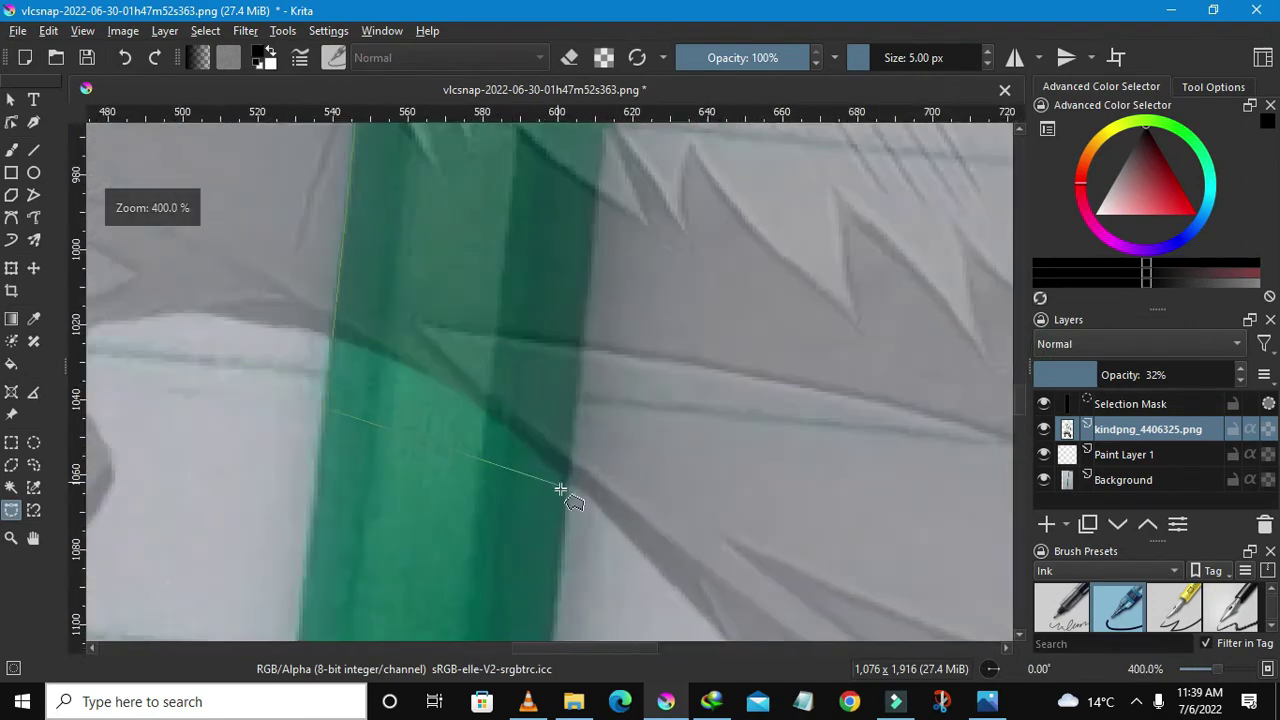
pyautogui.click(567, 489)
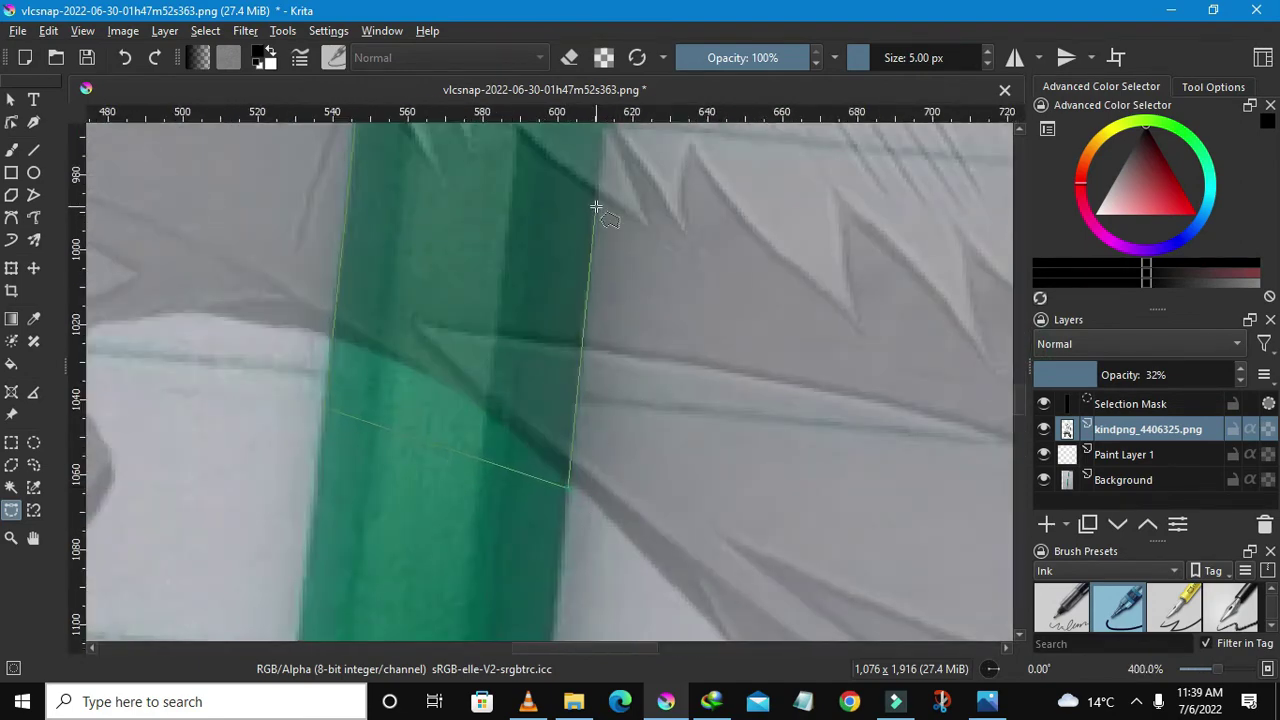
pyautogui.scroll(-3, 596, 207)
pyautogui.scroll(-4, 596, 207)
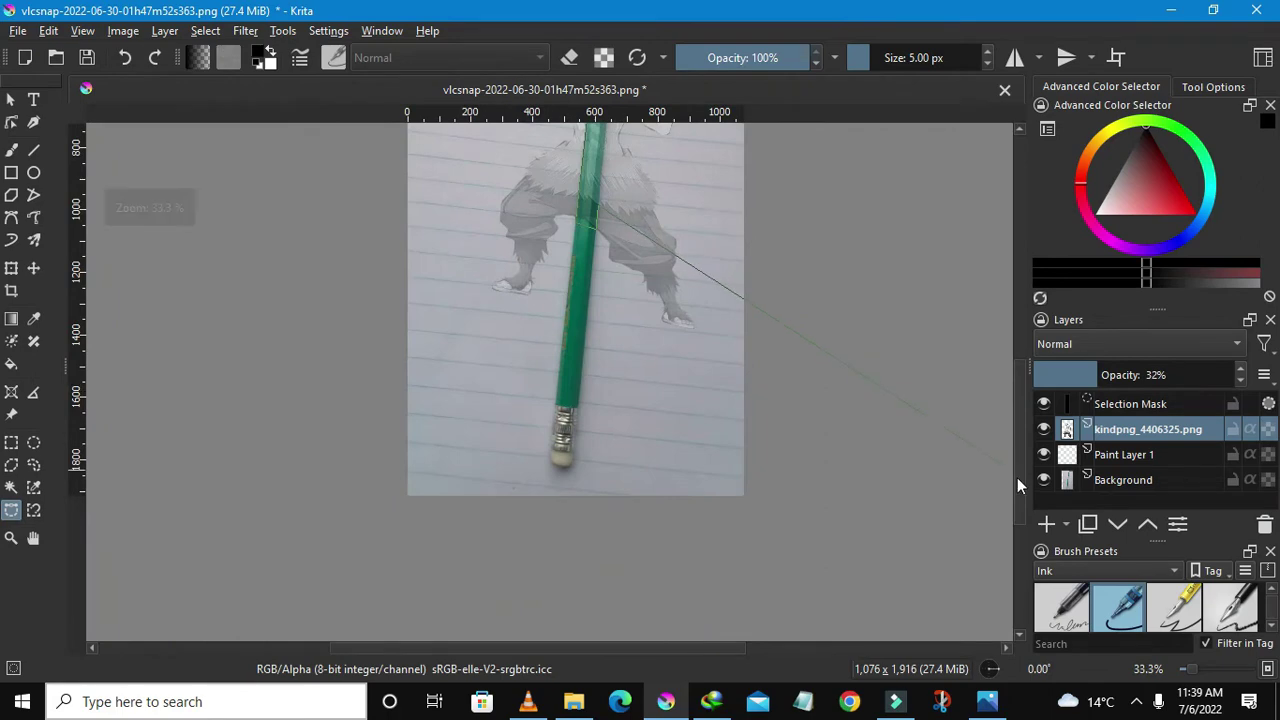
# - Trace the selection outline up along the pencil's right edge
pyautogui.moveTo(1017, 477); pyautogui.dragTo(1021, 410)
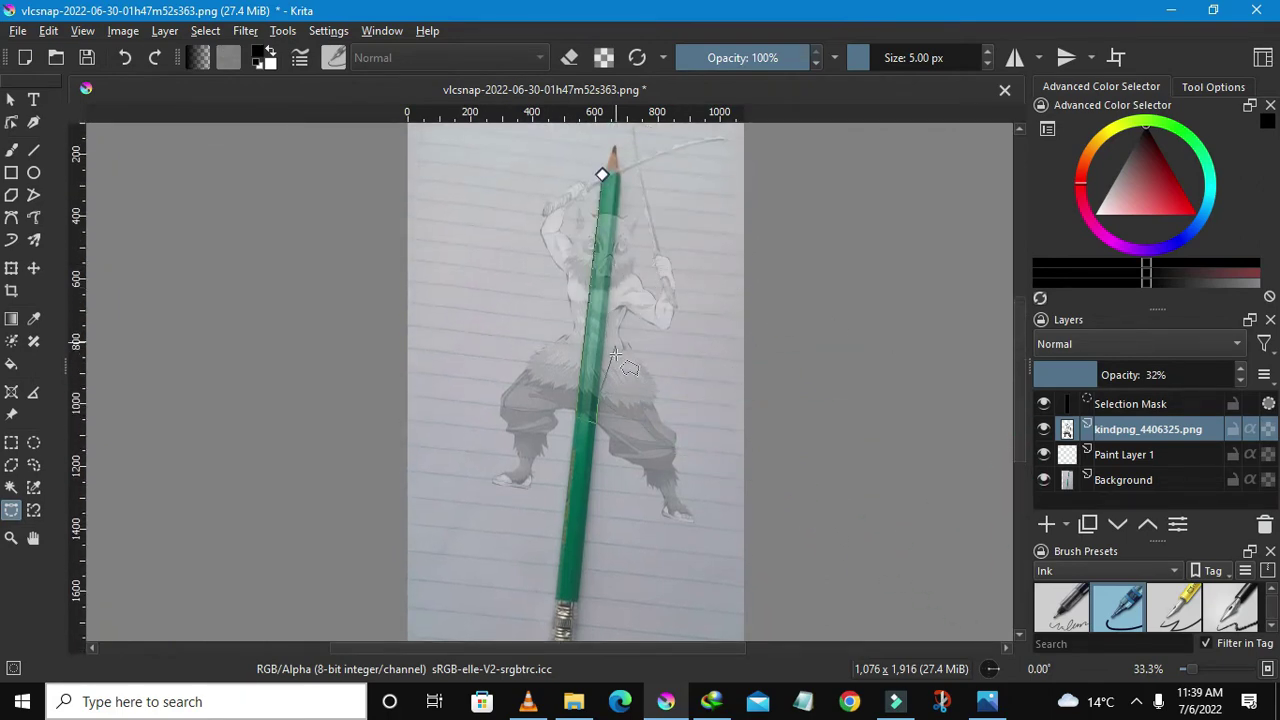
pyautogui.scroll(2, 609, 349)
pyautogui.scroll(4, 609, 349)
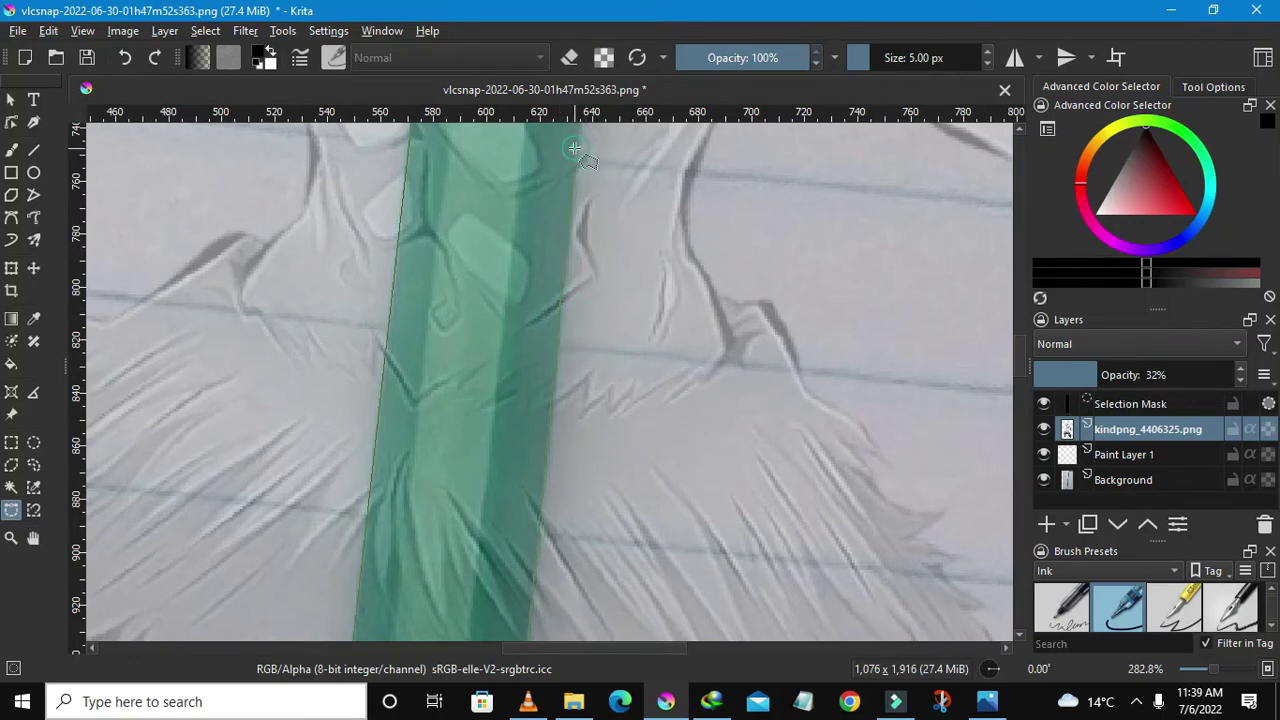
pyautogui.scroll(-3, 574, 149)
pyautogui.scroll(-2, 574, 149)
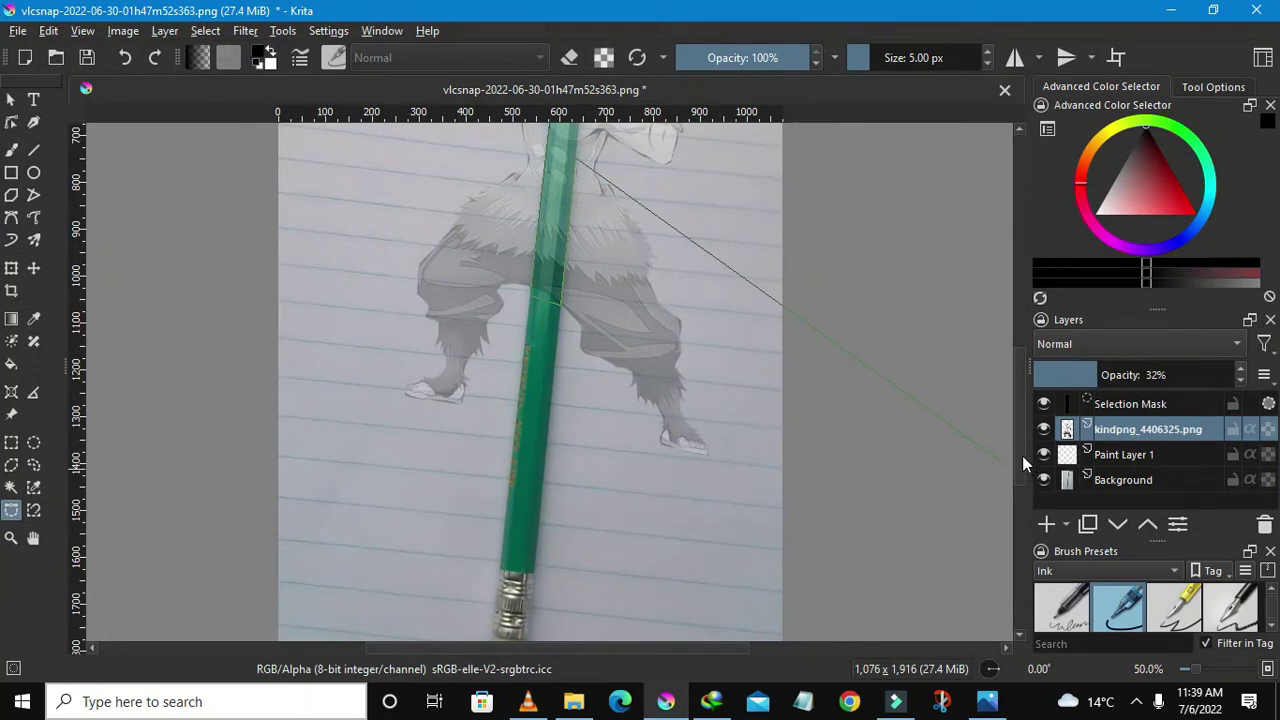
pyautogui.moveTo(1022, 455); pyautogui.dragTo(1022, 386)
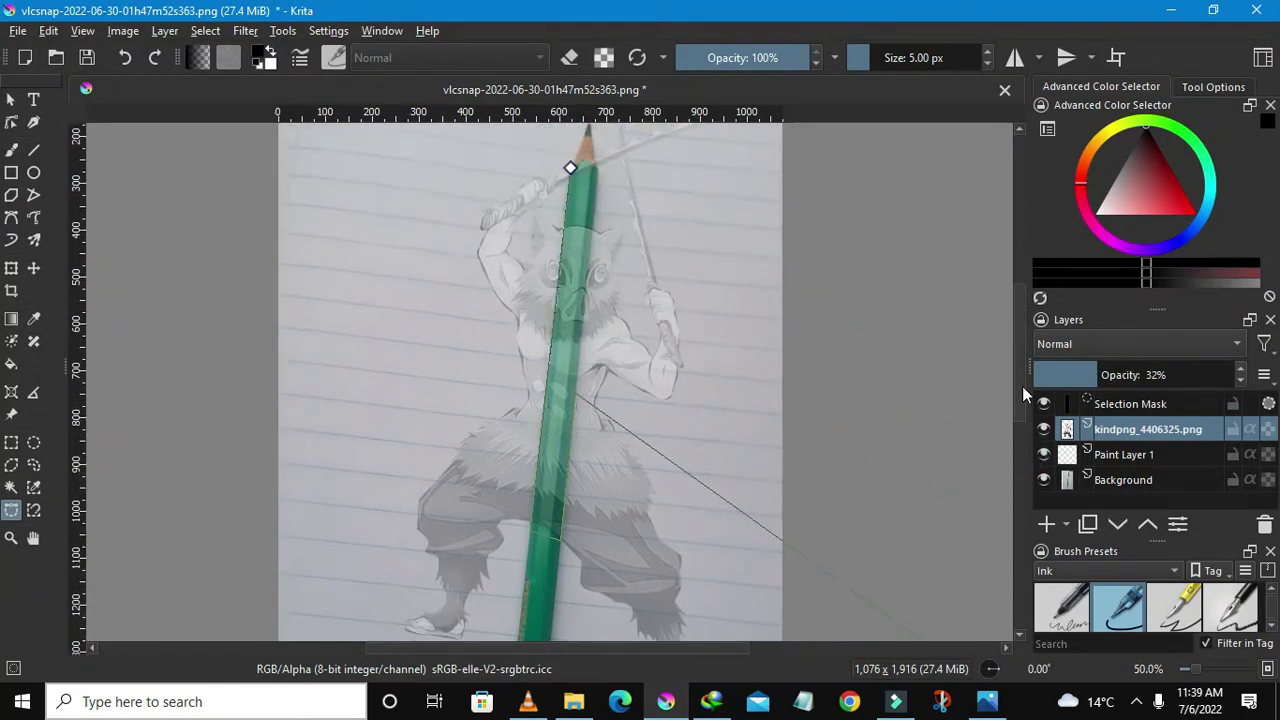
pyautogui.scroll(1, 592, 250)
pyautogui.scroll(3, 592, 250)
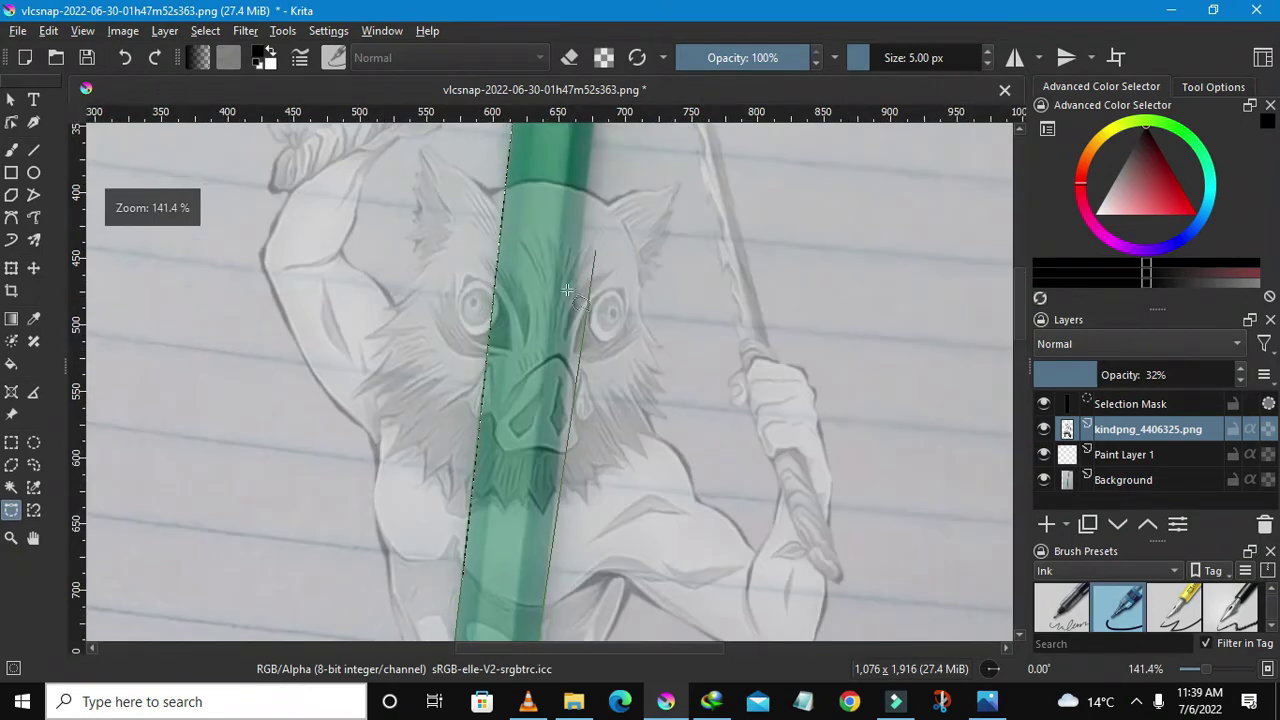
pyautogui.scroll(2, 564, 402)
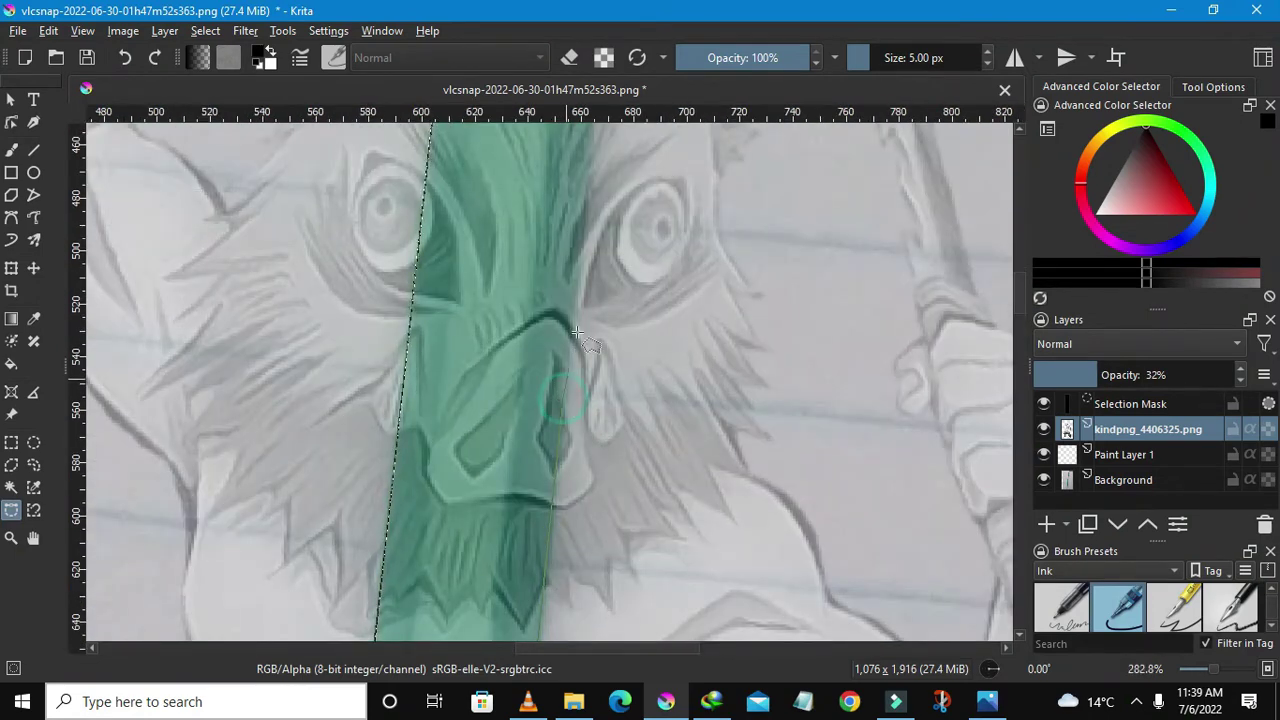
pyautogui.moveTo(577, 332); pyautogui.dragTo(583, 192)
pyautogui.scroll(-2, 588, 152)
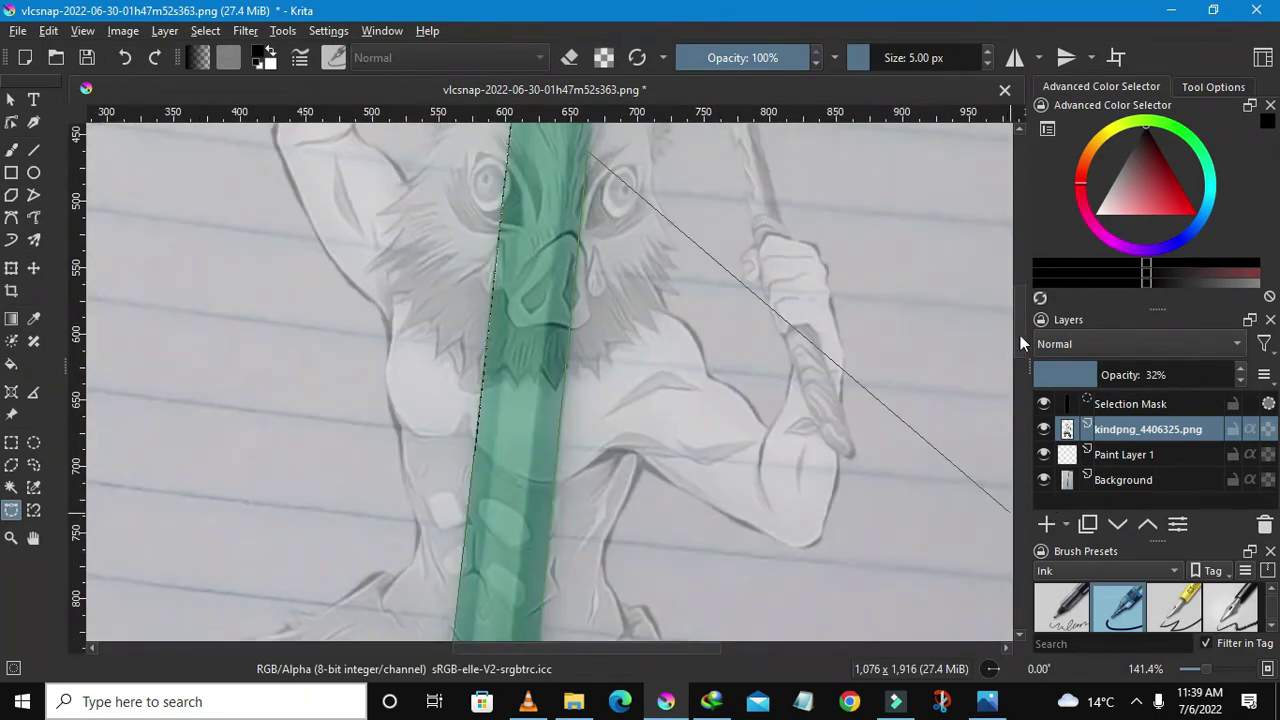
pyautogui.scroll(1, 534, 171)
pyautogui.scroll(1, 630, 285)
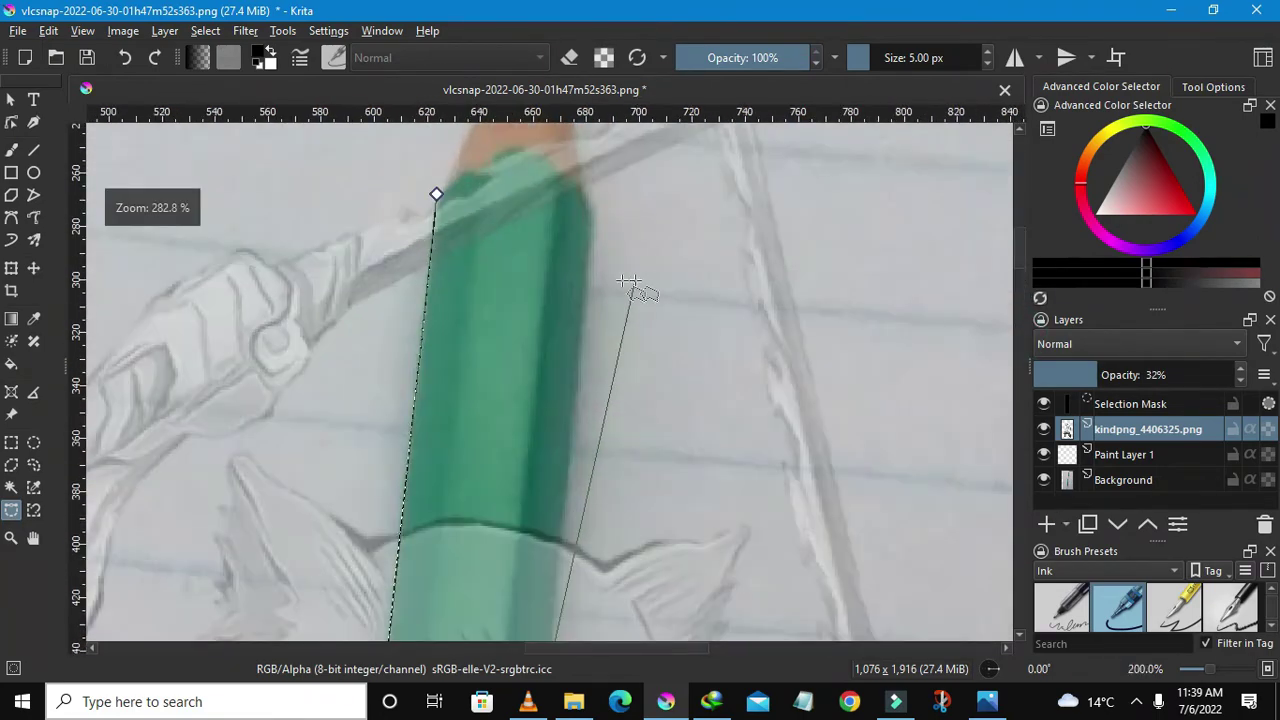
pyautogui.scroll(1, 606, 277)
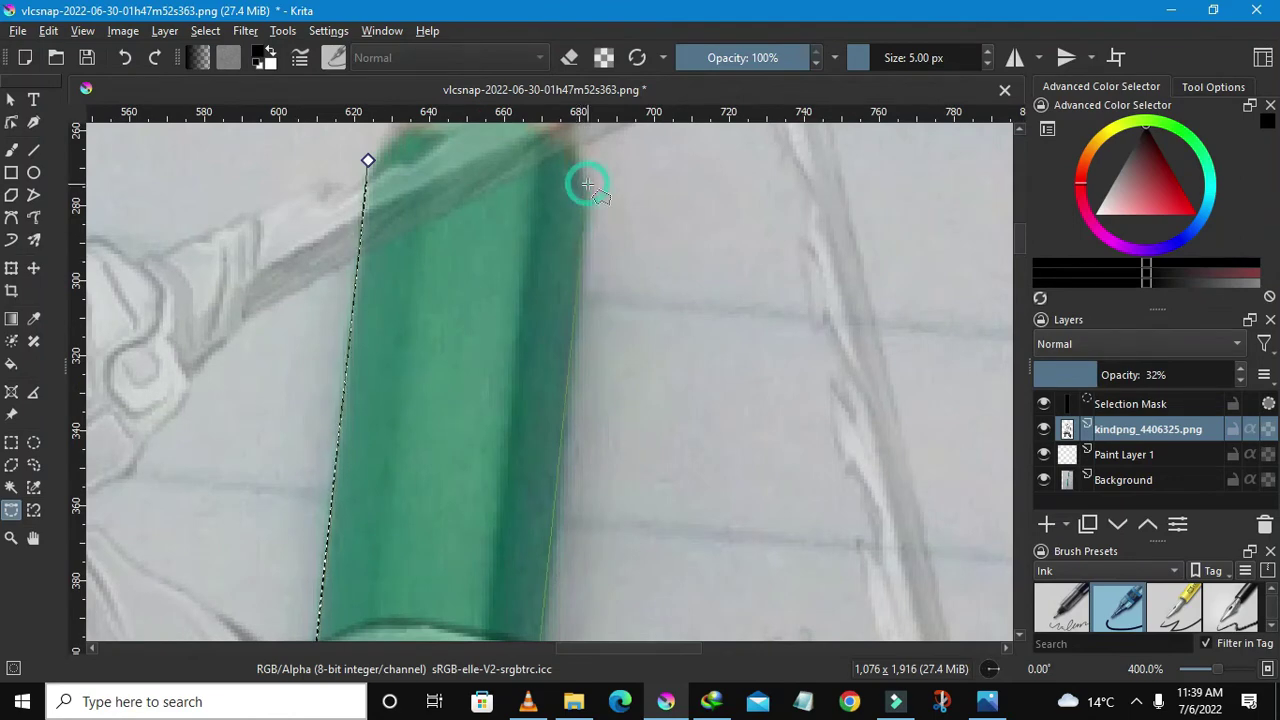
# - Reset the zoom and add another outline point at the pencil's right edge
pyautogui.press('1')
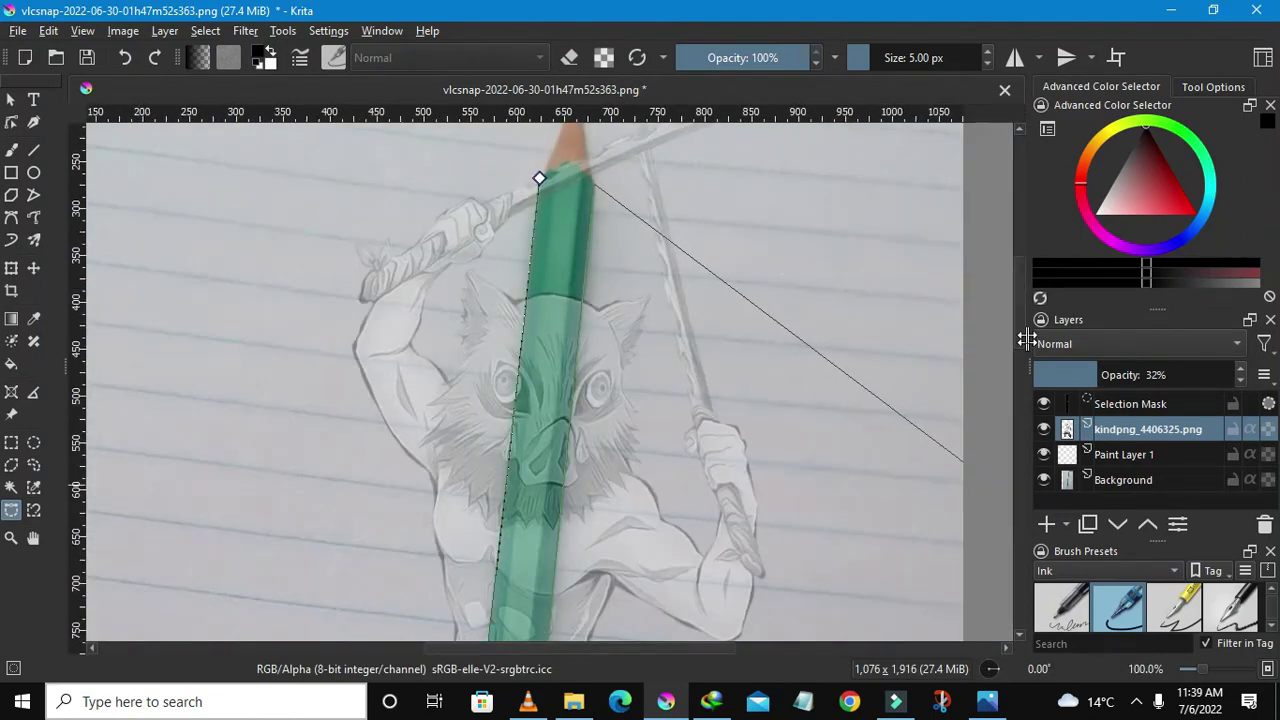
pyautogui.scroll(5, 537, 371)
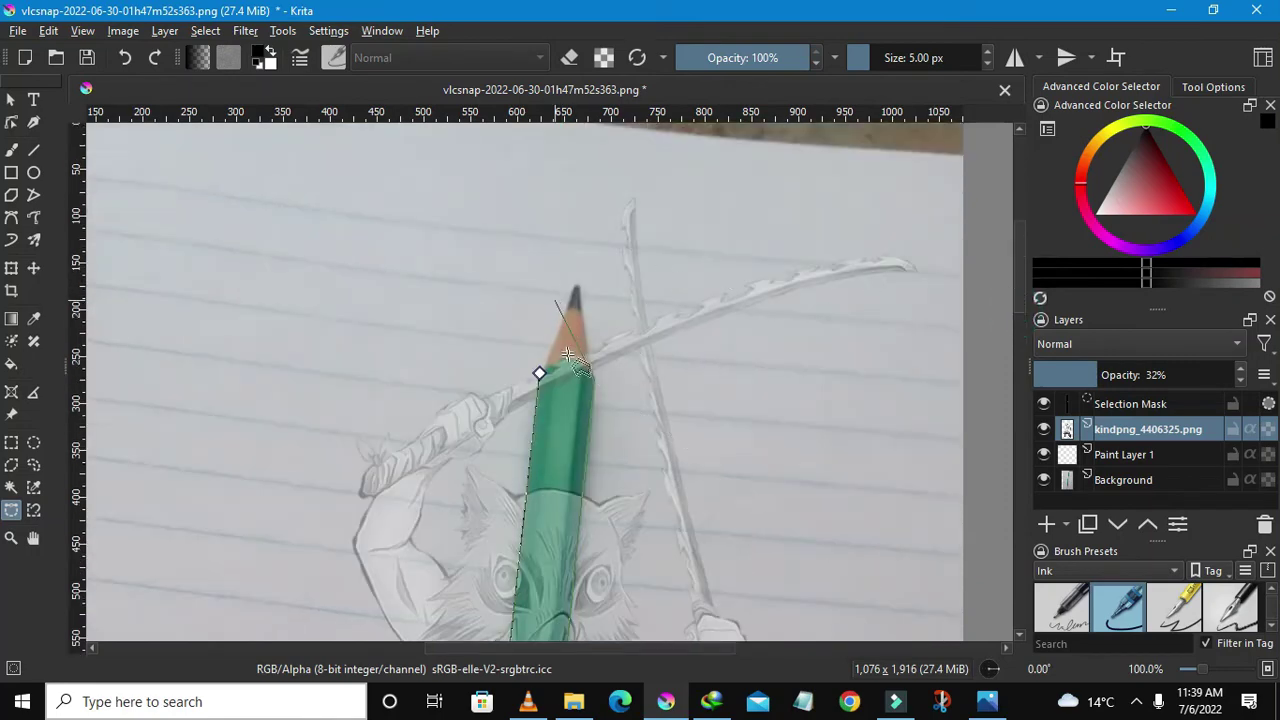
pyautogui.keyDown('ctrl'); pyautogui.scroll(6, 577, 347); pyautogui.keyUp('ctrl')
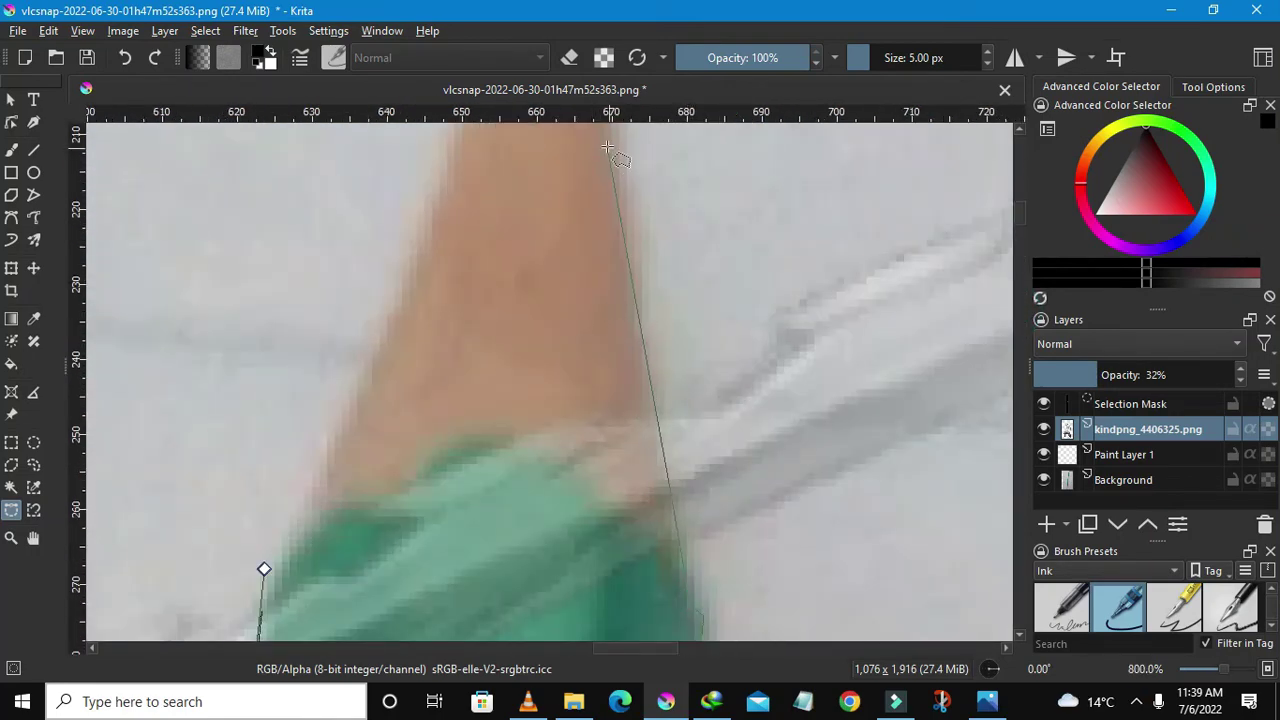
pyautogui.click(640, 323)
pyautogui.keyDown('ctrl'); pyautogui.scroll(-3, 640, 323); pyautogui.keyUp('ctrl')
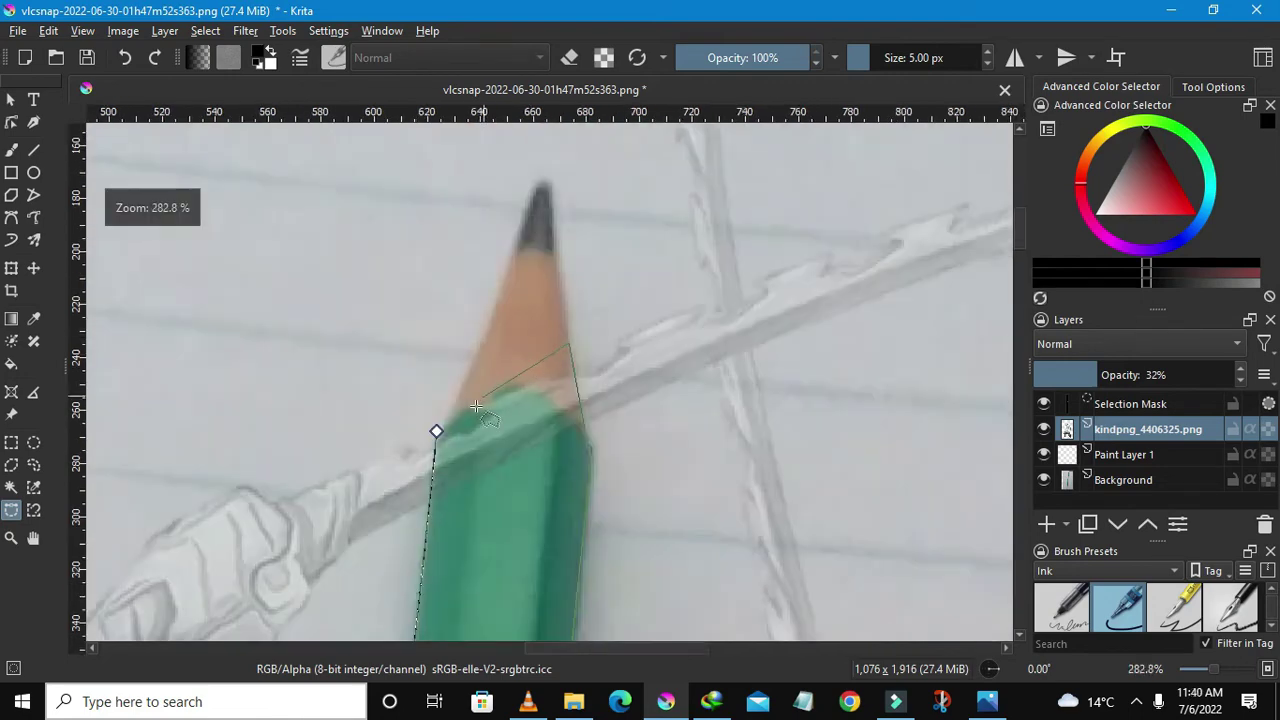
# - Close the pencil outline, cut it to a new layer, and delete that pasted layer
pyautogui.doubleClick(436, 431)
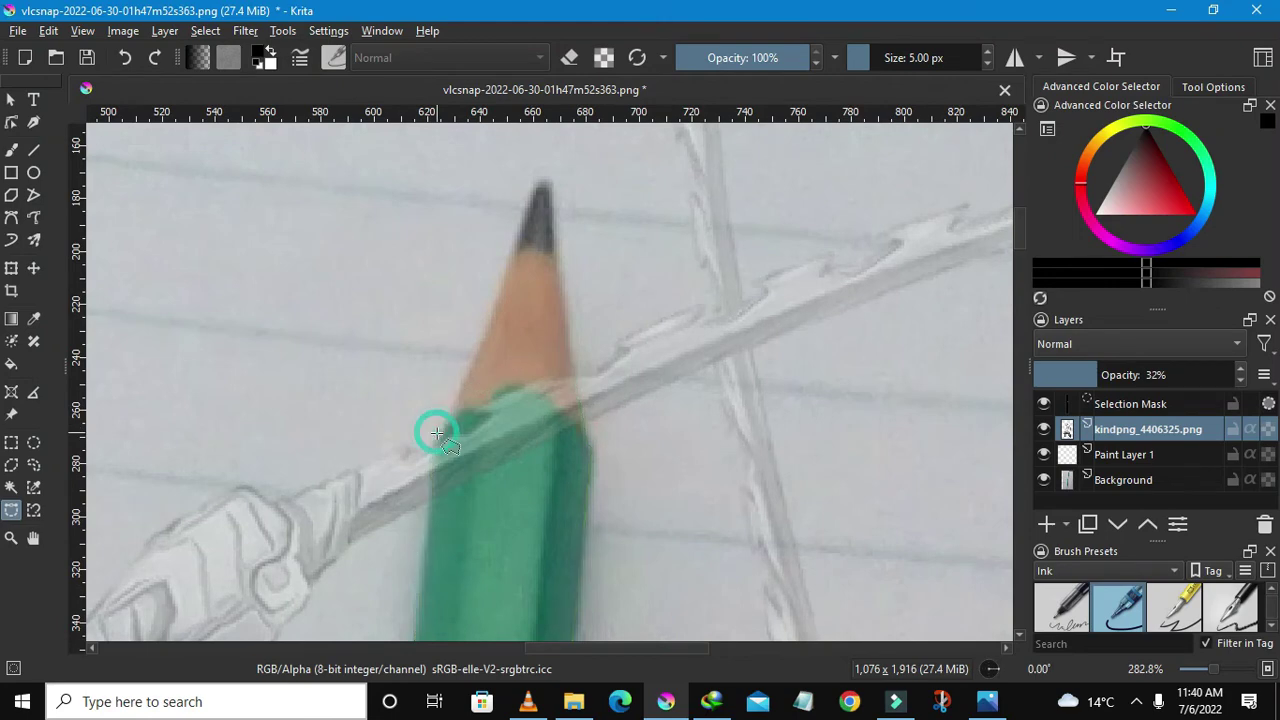
pyautogui.scroll(-3, 432, 422)
pyautogui.scroll(-1, 432, 422)
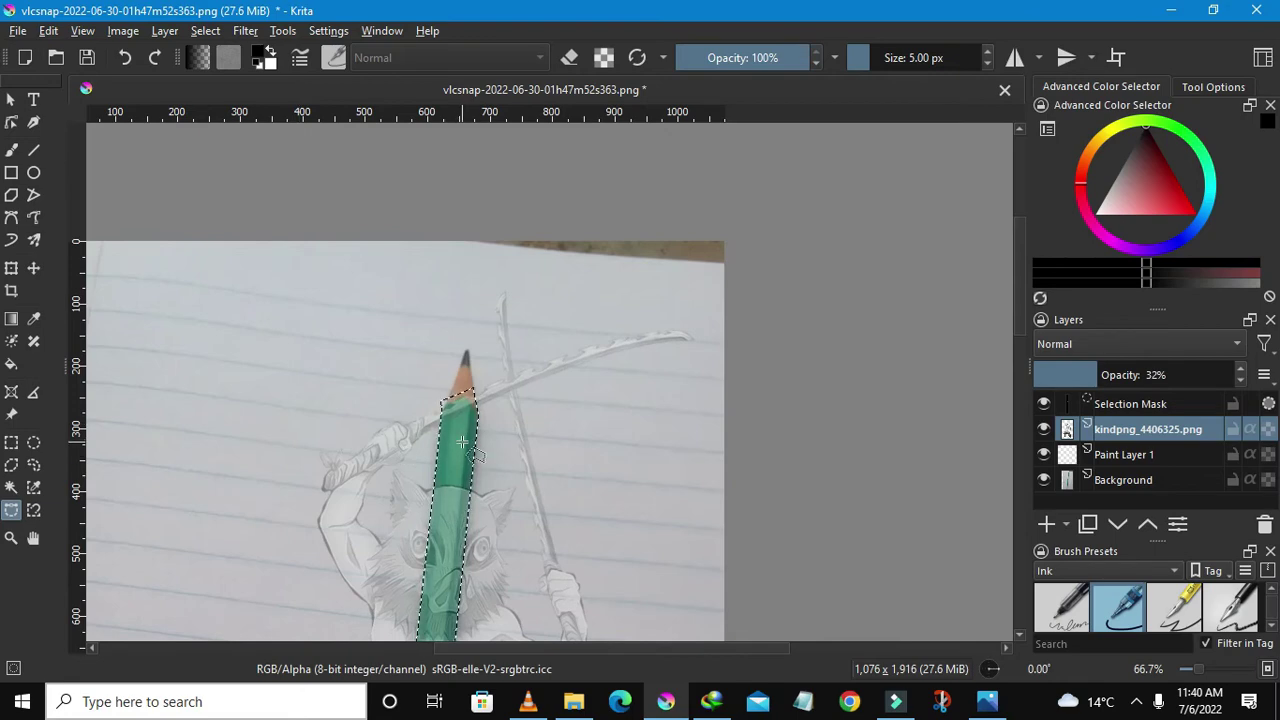
pyautogui.rightClick(519, 445)
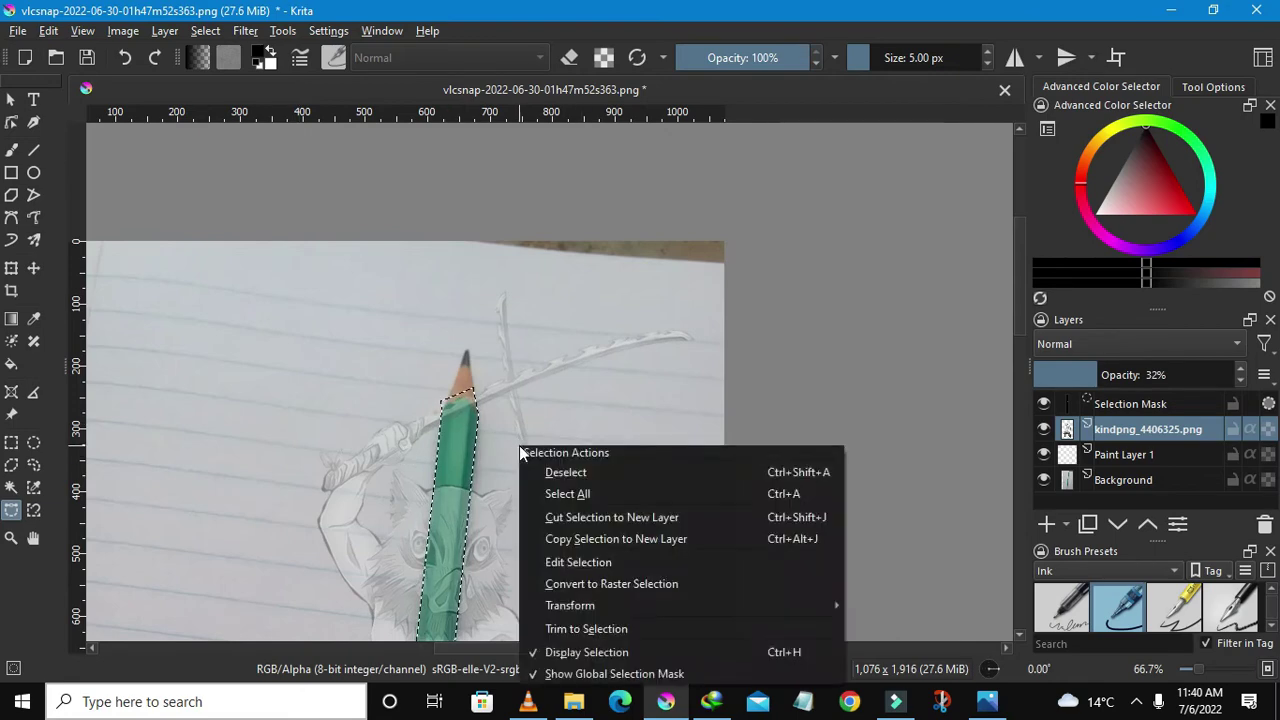
pyautogui.click(588, 517)
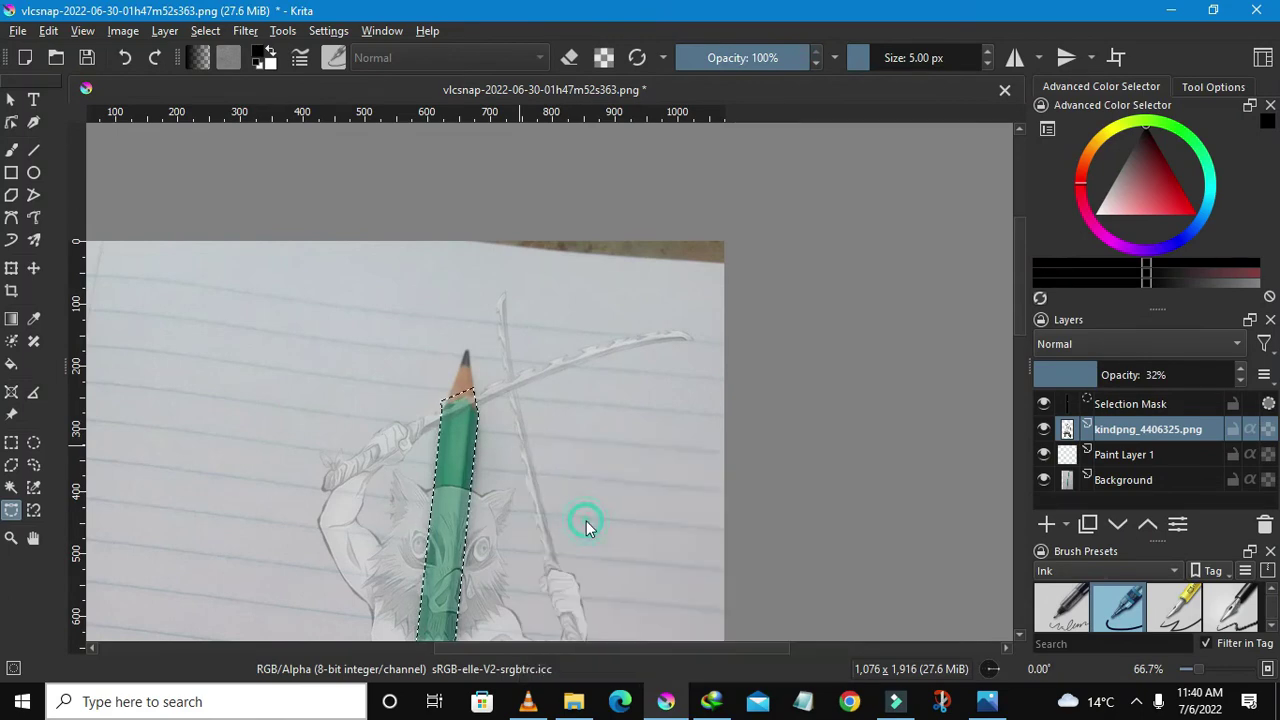
pyautogui.scroll(-4, 440, 480)
pyautogui.scroll(3, 440, 570)
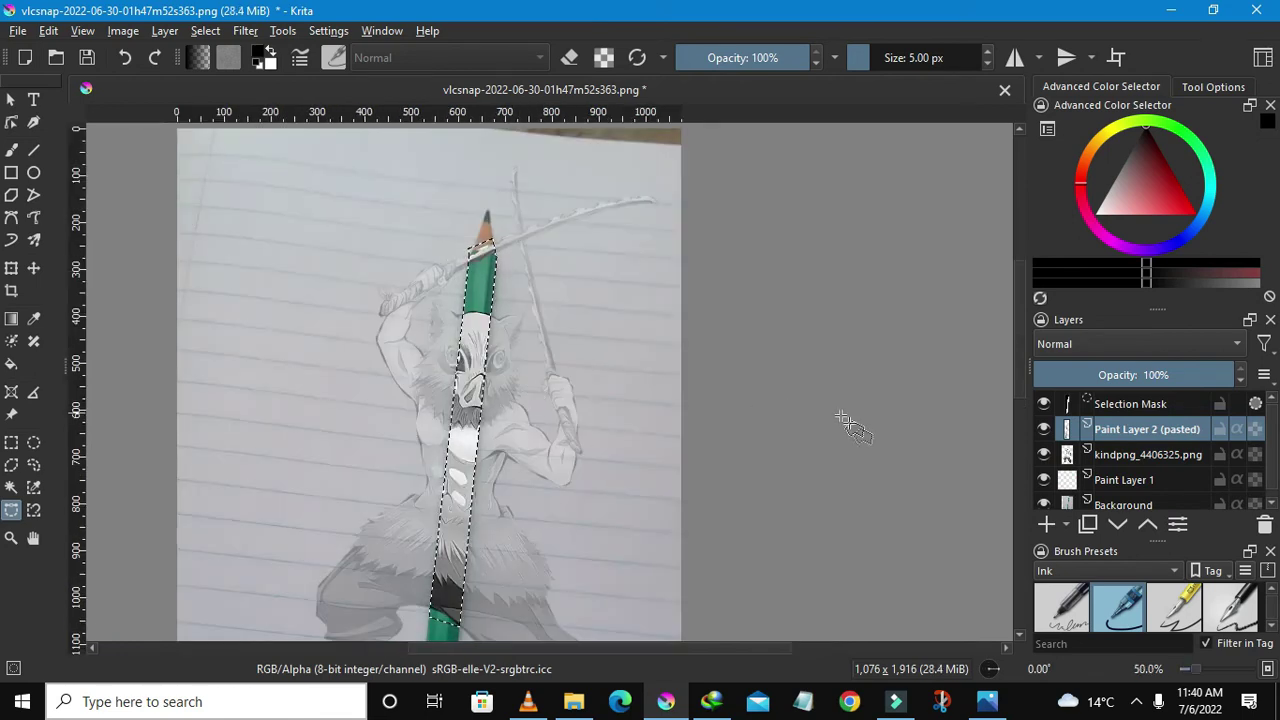
pyautogui.click(1257, 525)
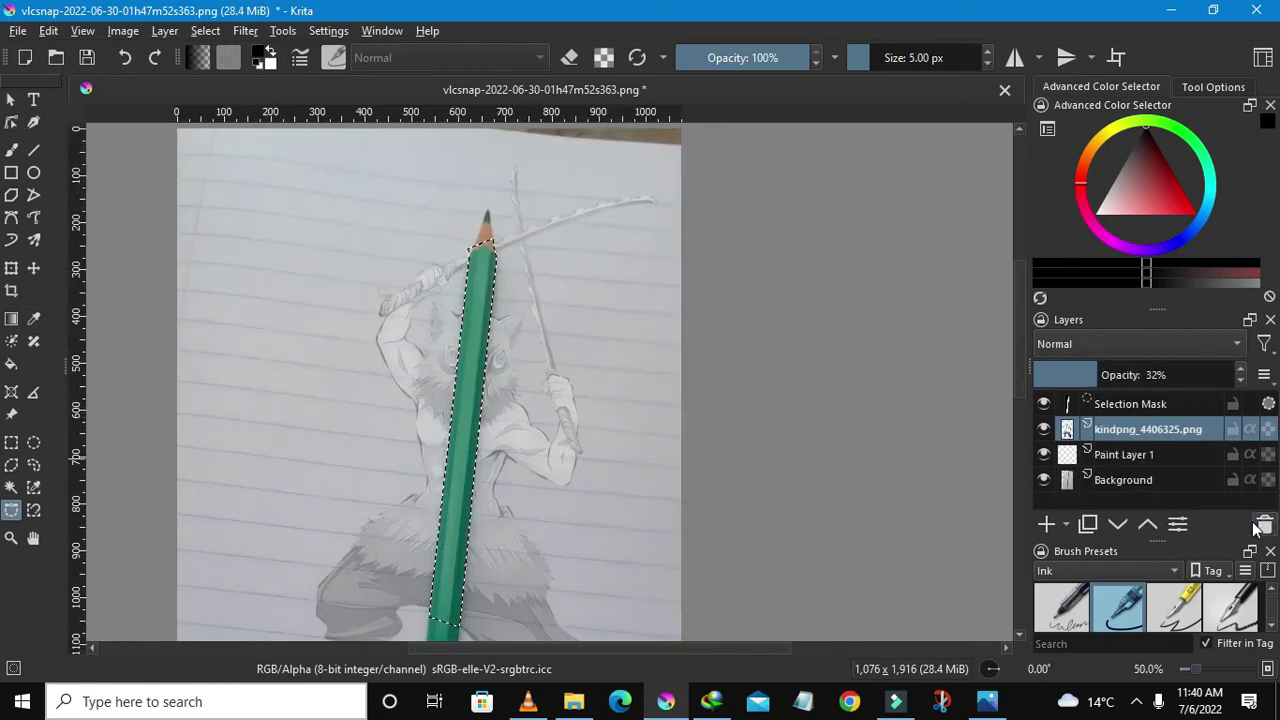
# - Deselect the pencil selection via the Rectangular Selection tool's right-click menu
pyautogui.click(11, 442)
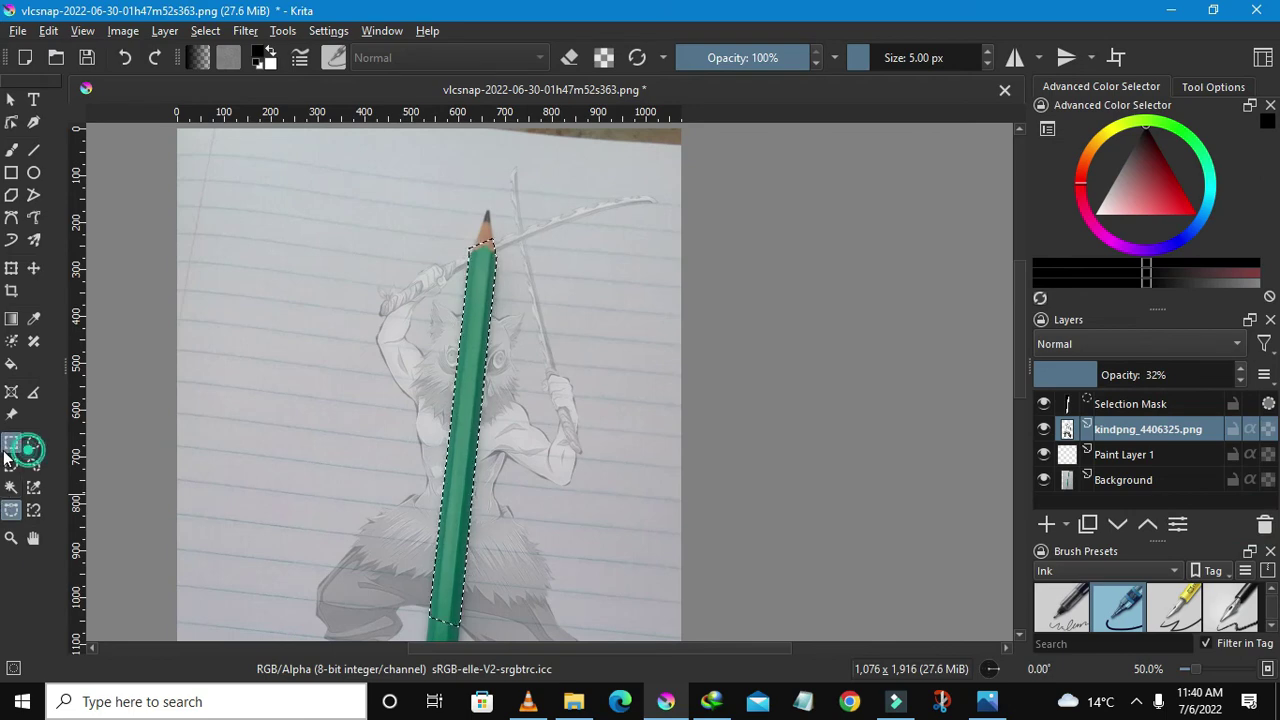
pyautogui.rightClick(500, 353)
pyautogui.click(550, 376)
# - Drag the kindpng layer's Opacity slider from 32% up to 48%
pyautogui.scroll(-4, 450, 403)
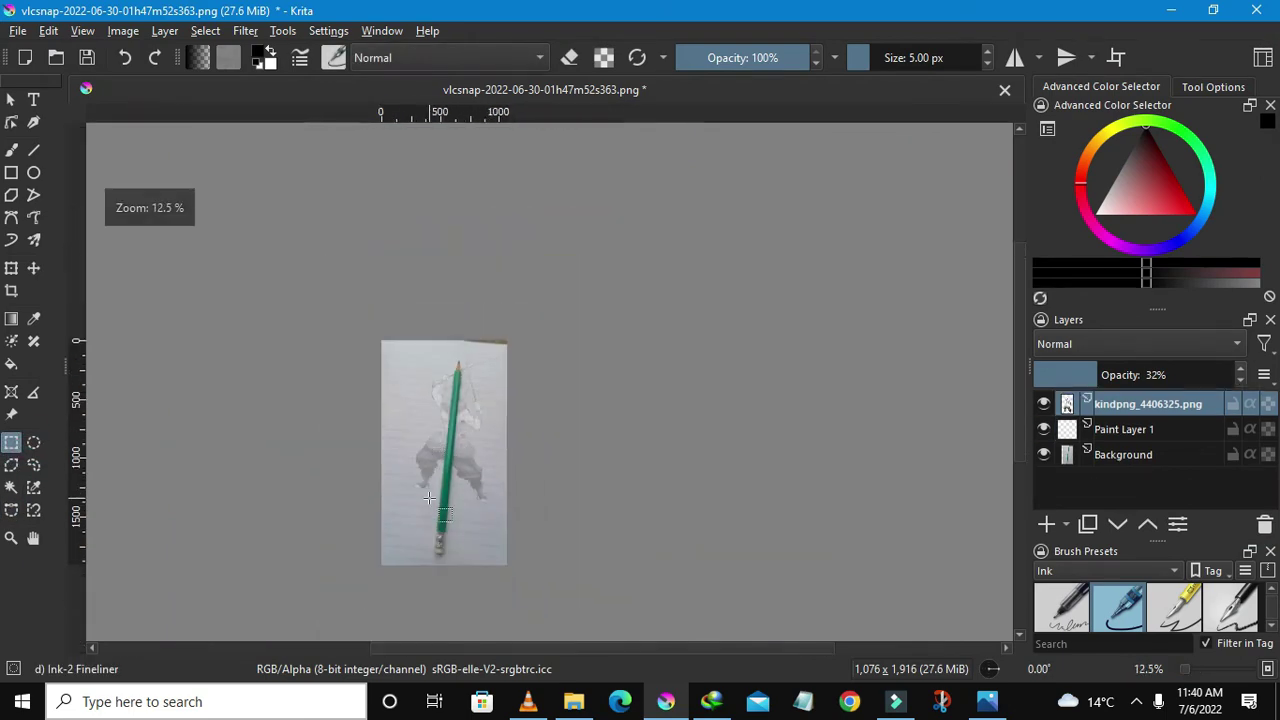
pyautogui.scroll(3, 470, 330)
pyautogui.scroll(2, 505, 263)
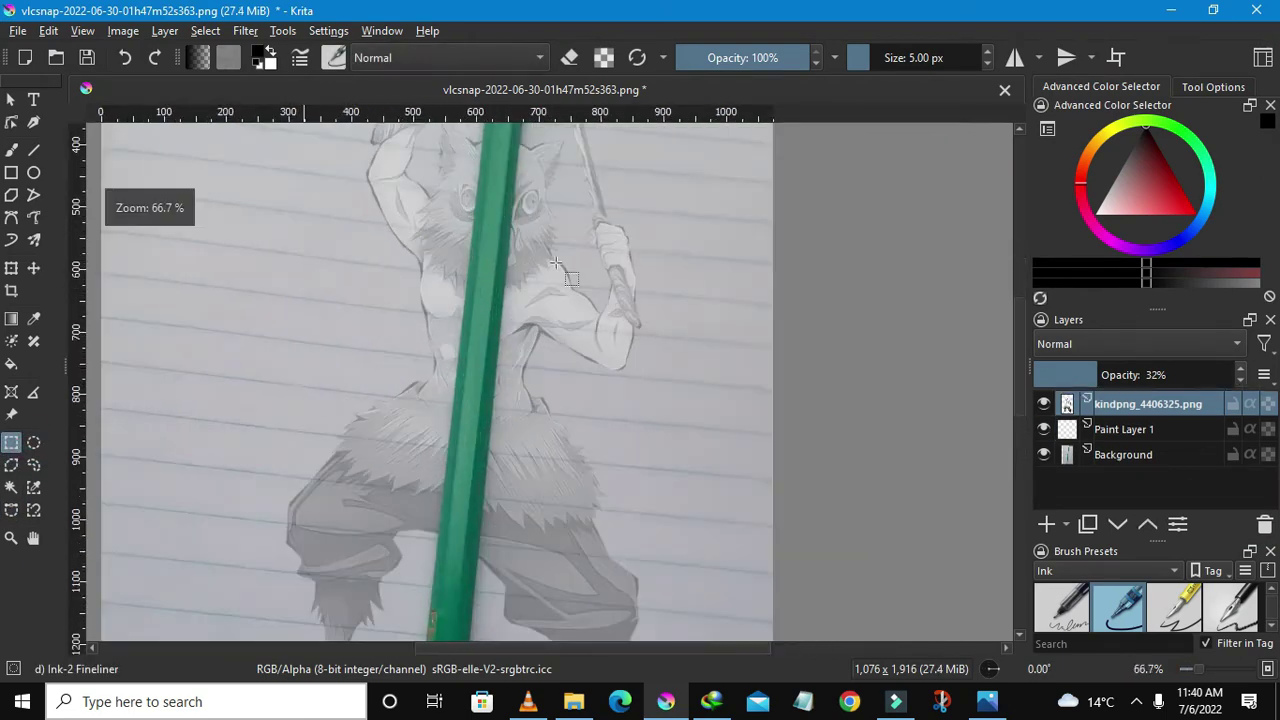
pyautogui.scroll(-1, 1000, 380)
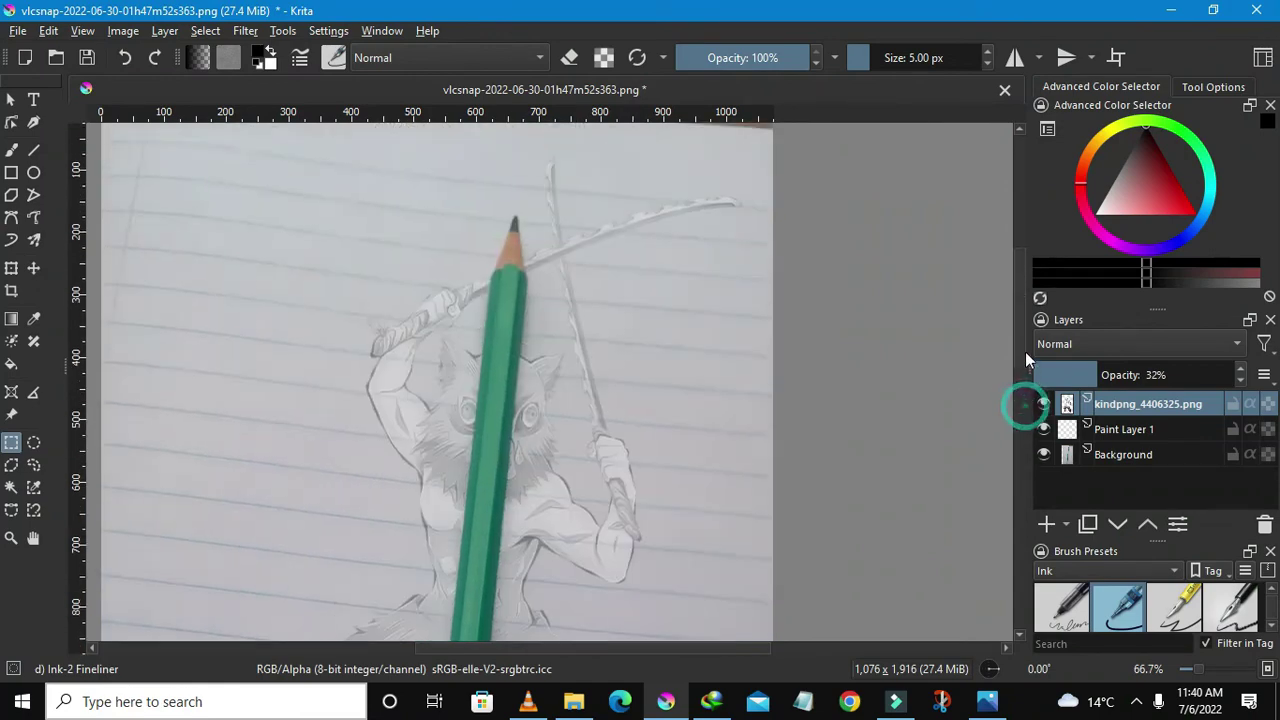
pyautogui.scroll(-2, 479, 453)
pyautogui.scroll(1, 479, 453)
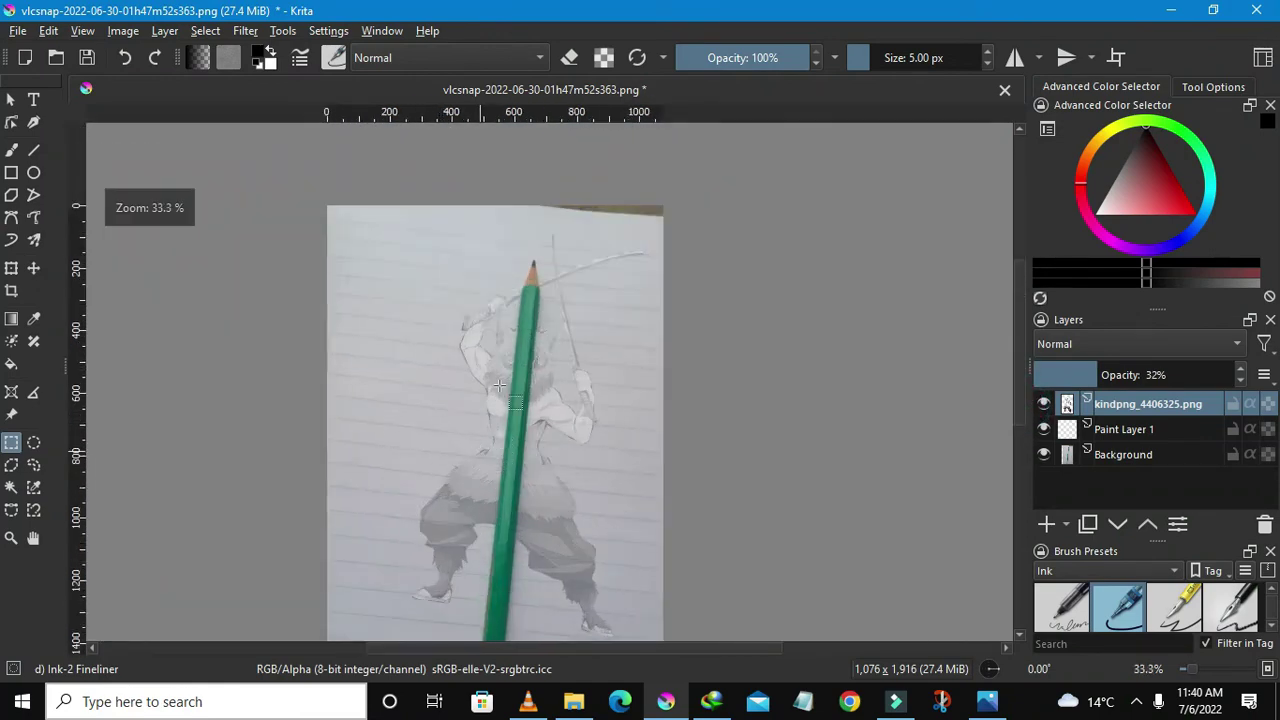
pyautogui.scroll(1, 579, 353)
pyautogui.scroll(-1, 575, 354)
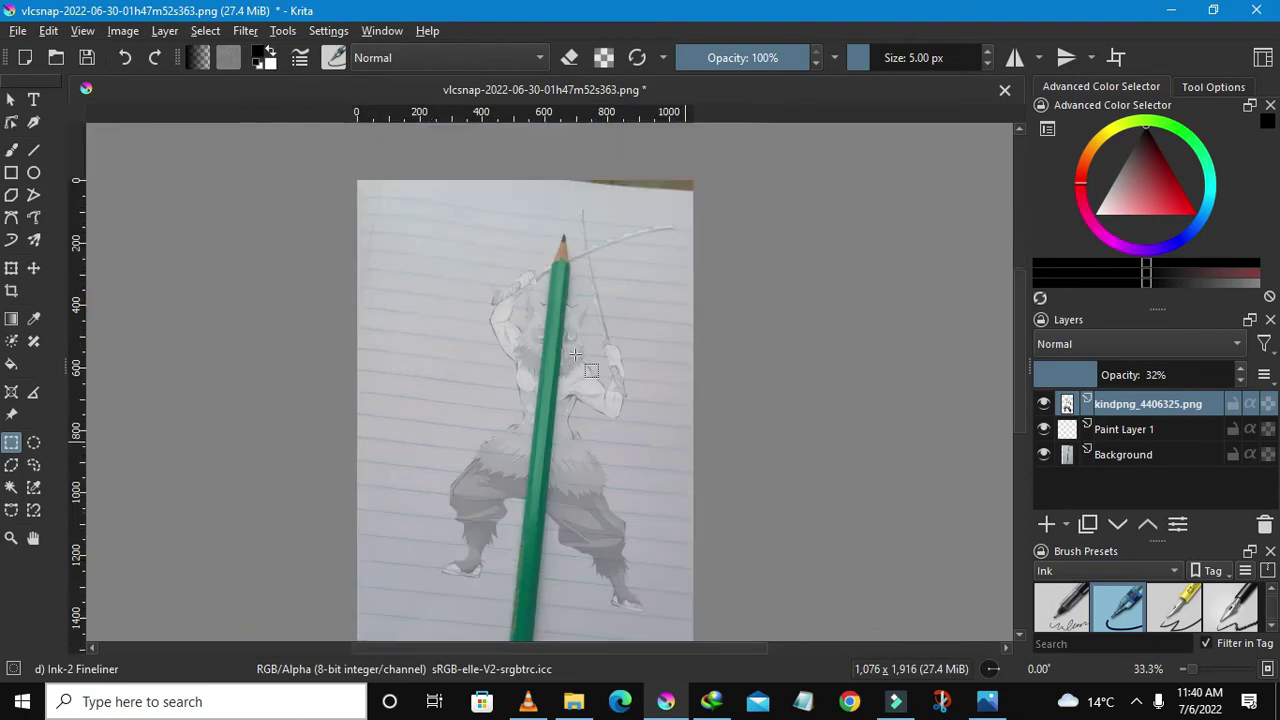
pyautogui.scroll(1, 575, 354)
pyautogui.moveTo(1095, 379); pyautogui.dragTo(1131, 377)
# - Pan and zoom around the canvas to review the sketch behind the green pencil
pyautogui.scroll(-3, 710, 415)
pyautogui.scroll(2, 650, 490)
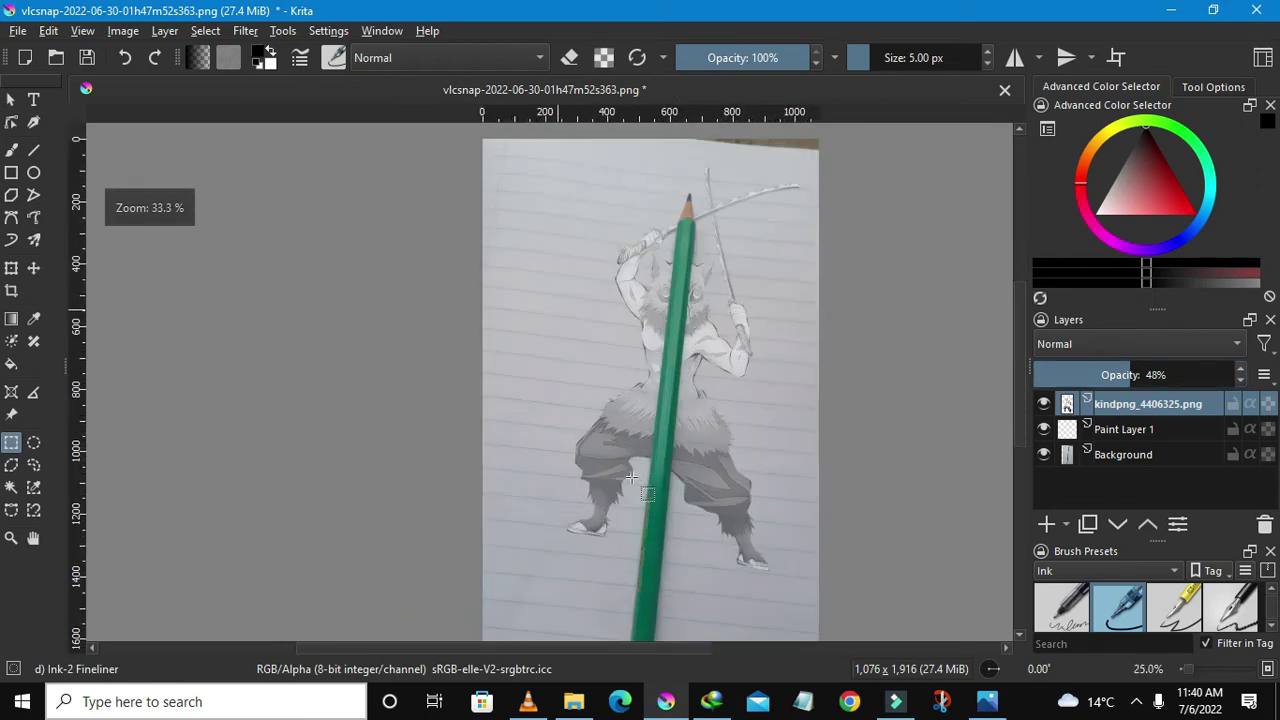
pyautogui.scroll(1, 714, 345)
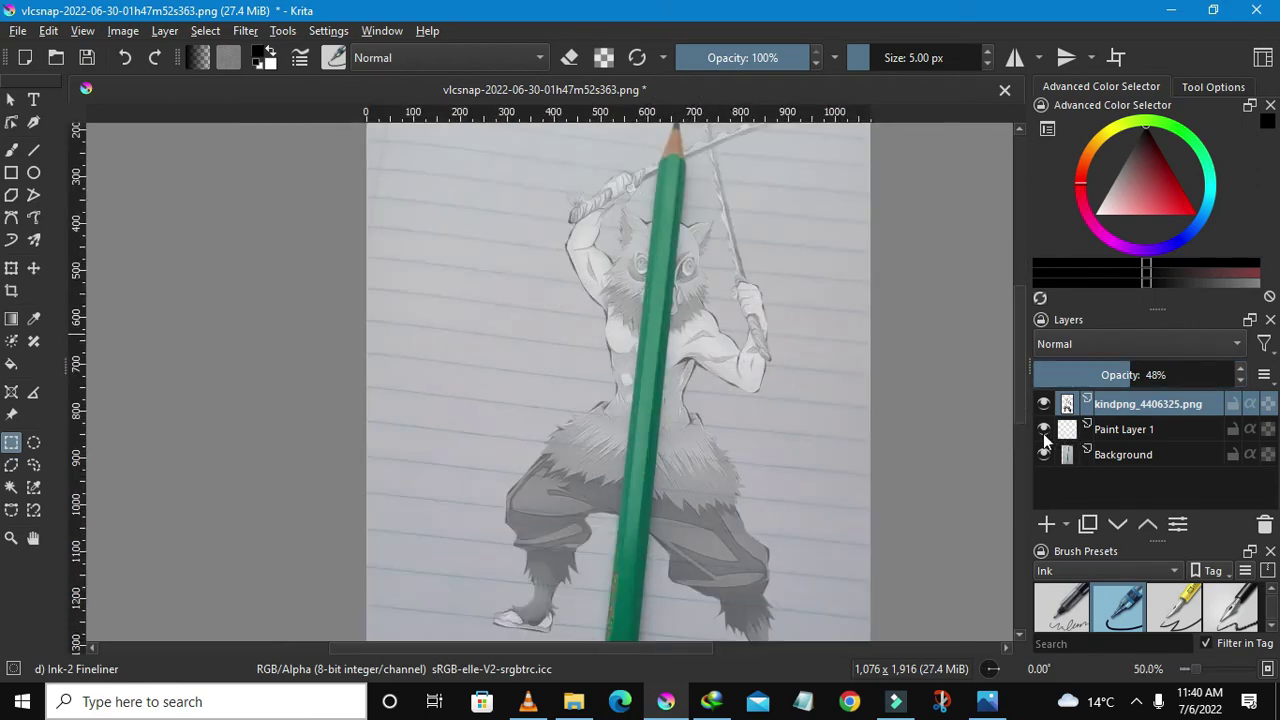
pyautogui.moveTo(1020, 412); pyautogui.dragTo(1019, 457)
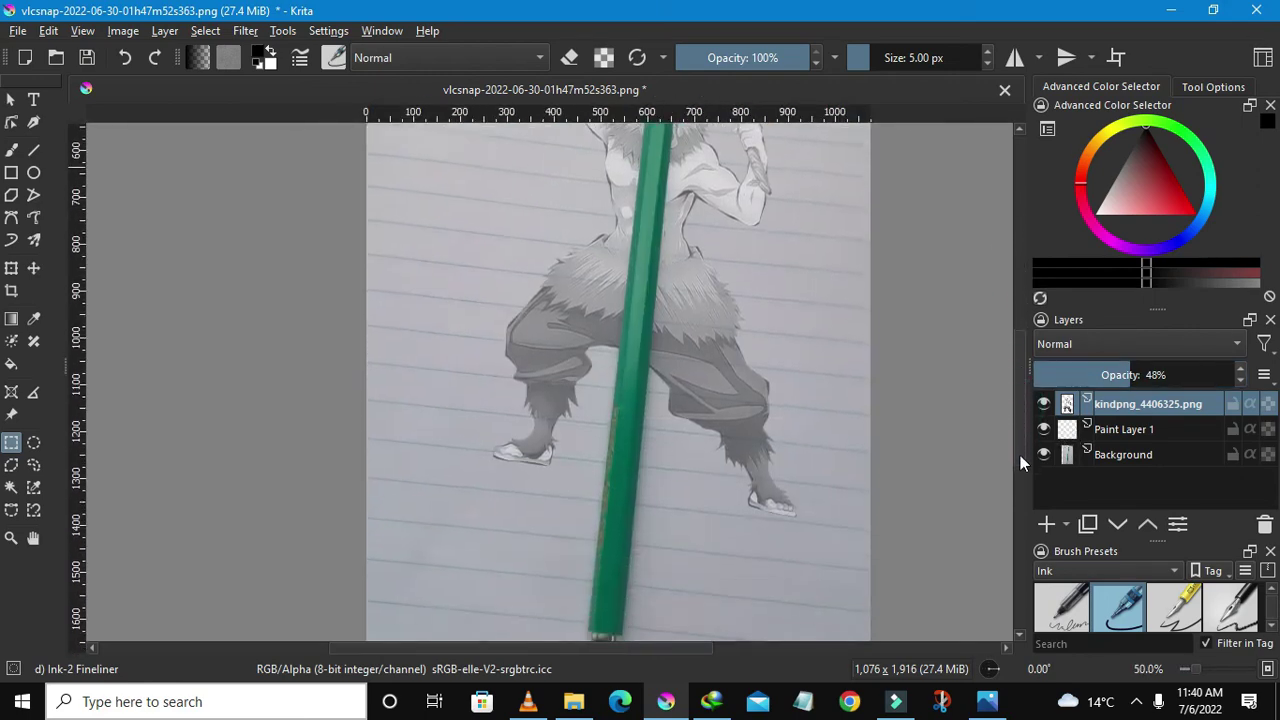
pyautogui.moveTo(1019, 457); pyautogui.dragTo(1017, 364)
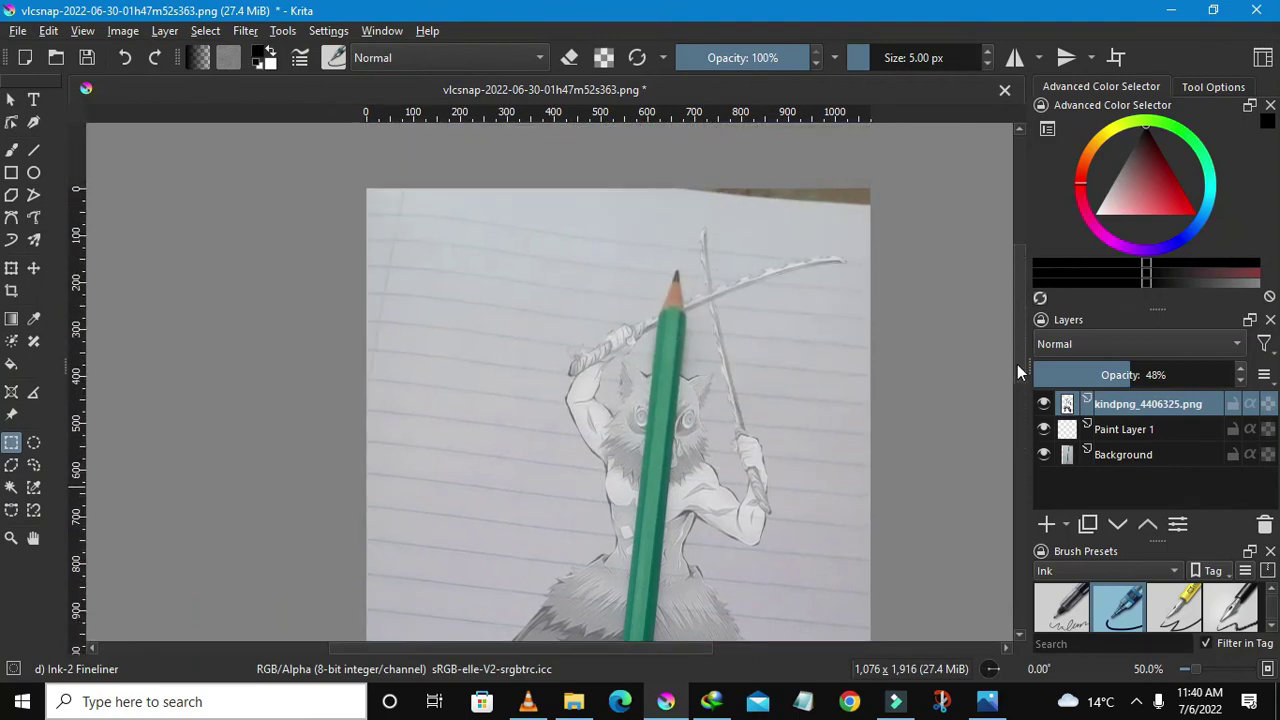
pyautogui.scroll(-3, 794, 393)
pyautogui.scroll(2, 790, 420)
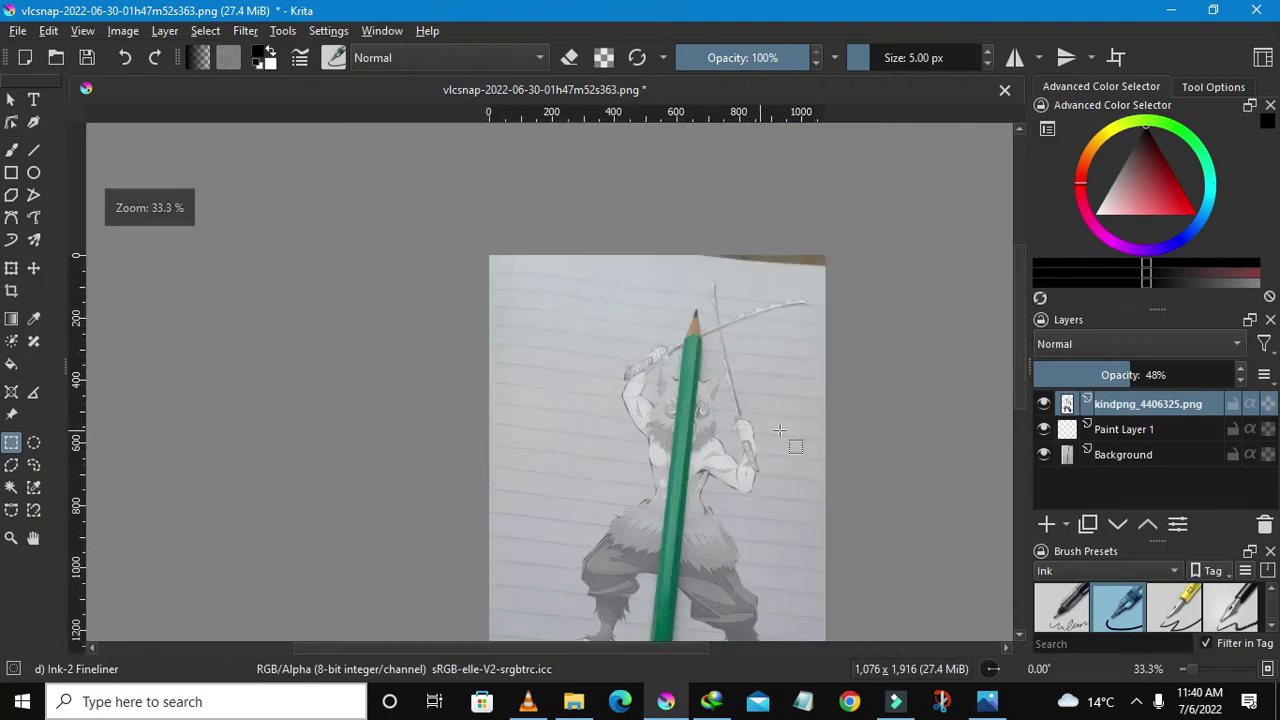
pyautogui.moveTo(1016, 300); pyautogui.dragTo(1013, 338)
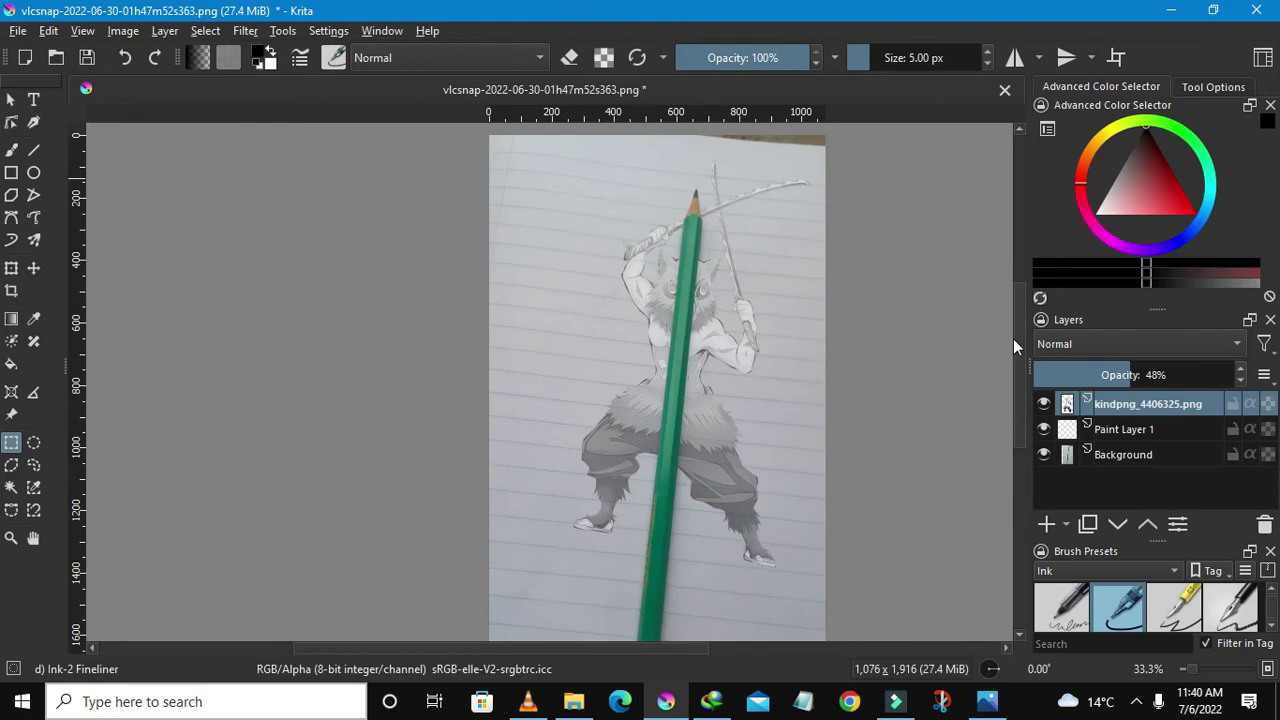
pyautogui.scroll(1, 776, 305)
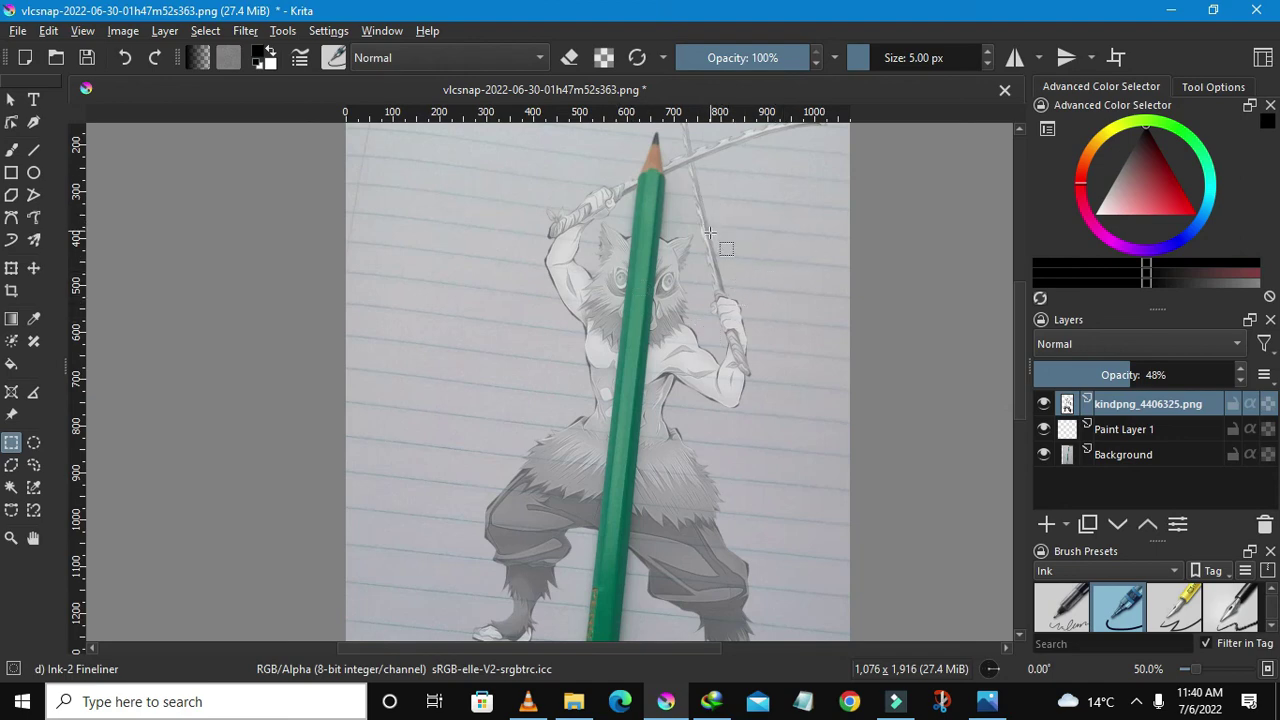
pyautogui.scroll(-1, 709, 233)
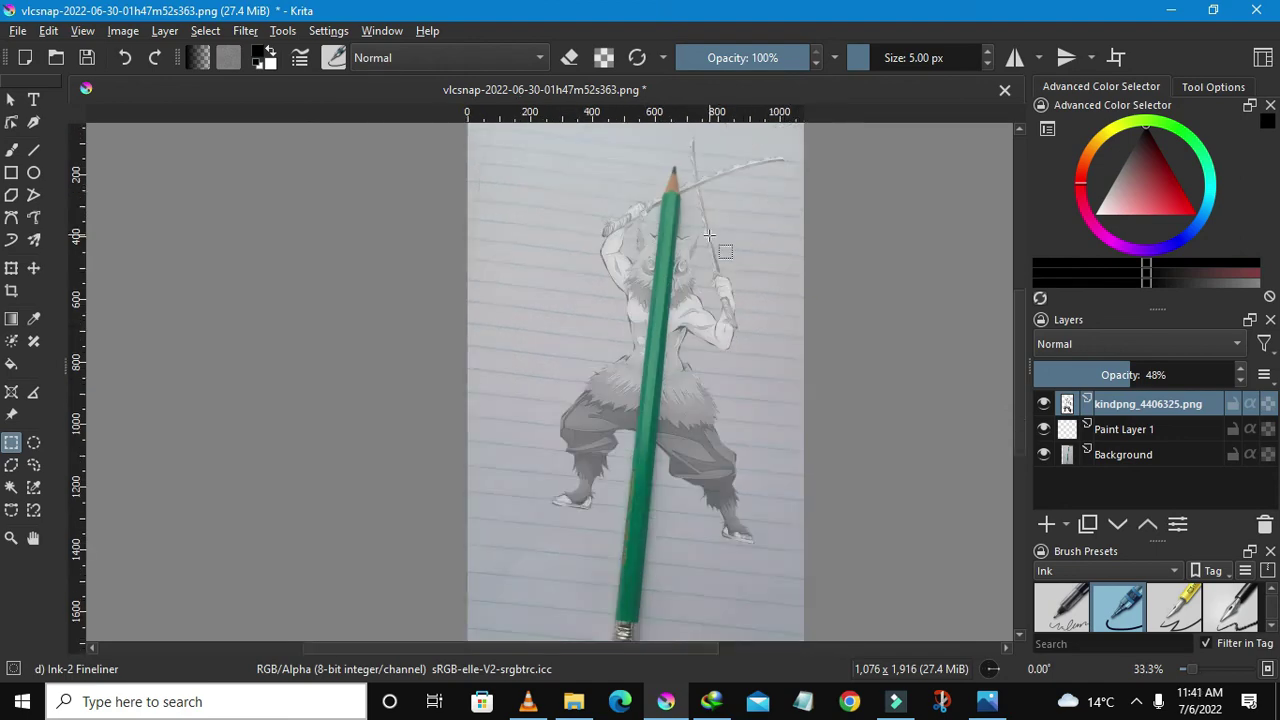
pyautogui.scroll(1, 709, 235)
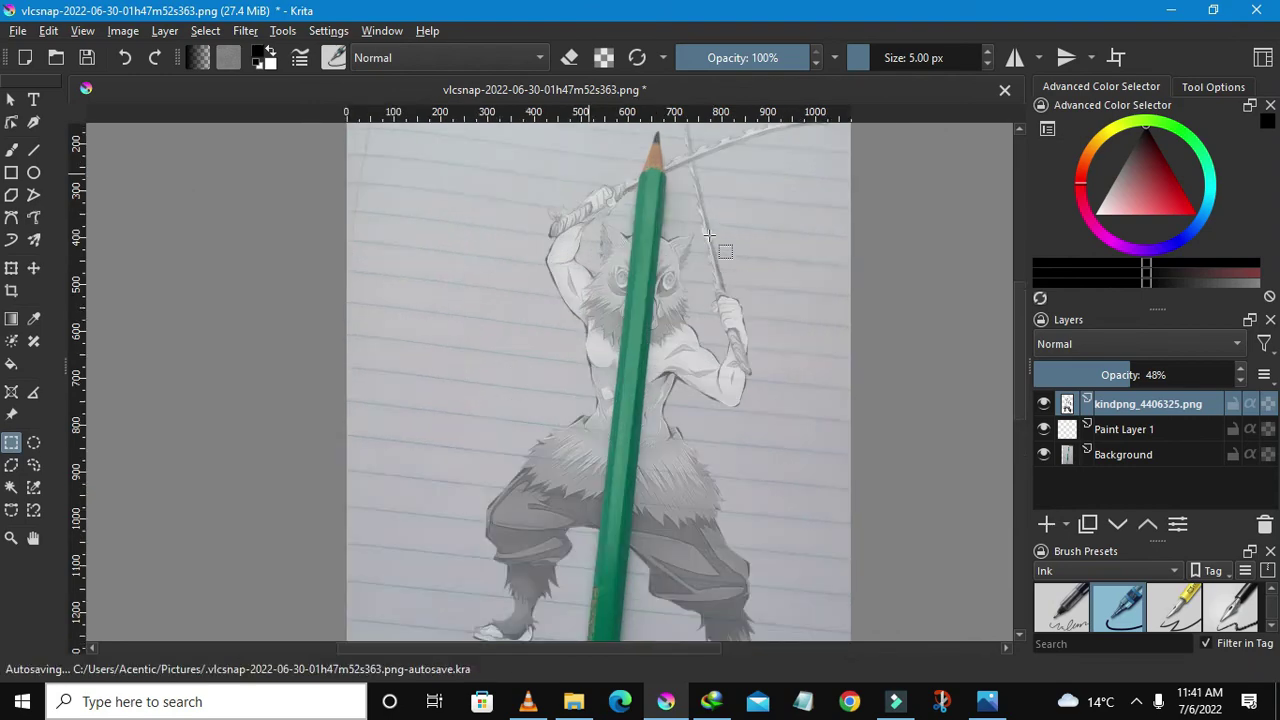